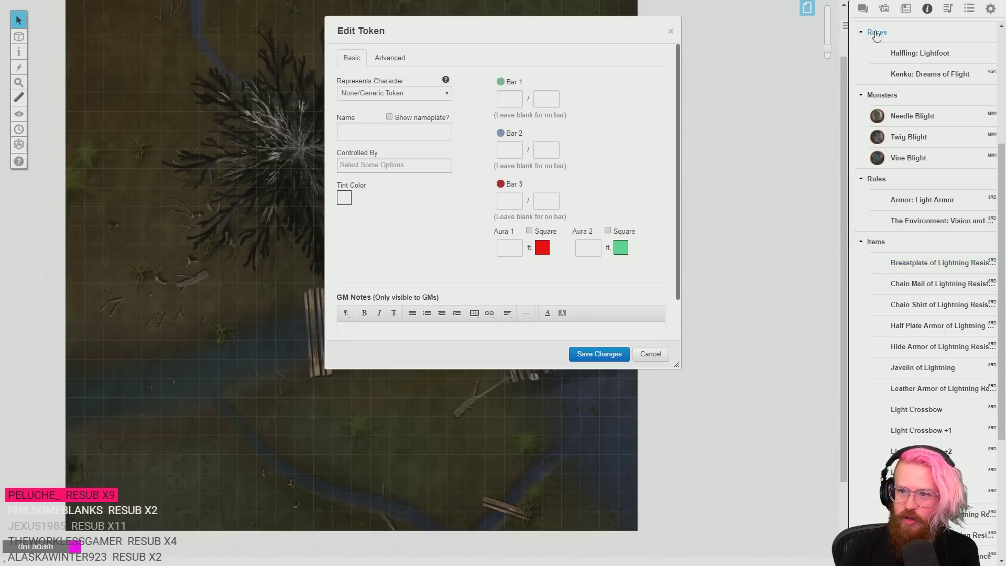
- Make the campfire token emit light with a 60 ft radius, dim from 30 ft, visible to all players
{"action": "left_click", "coordinate": [398, 58]}
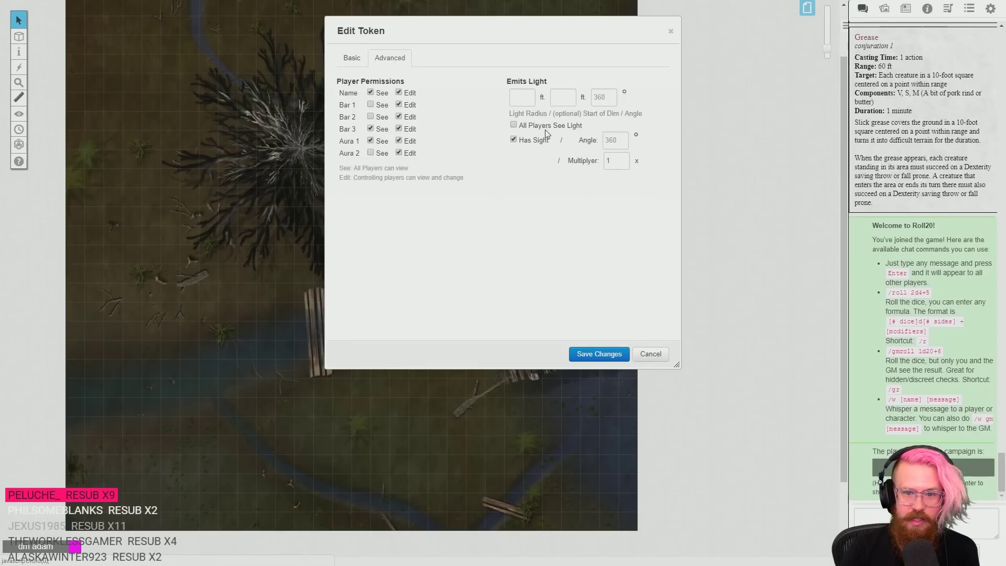
{"action": "left_click", "coordinate": [522, 97]}
{"action": "type", "text": "60"}
{"action": "key", "text": "Tab"}
{"action": "type", "text": "20"}
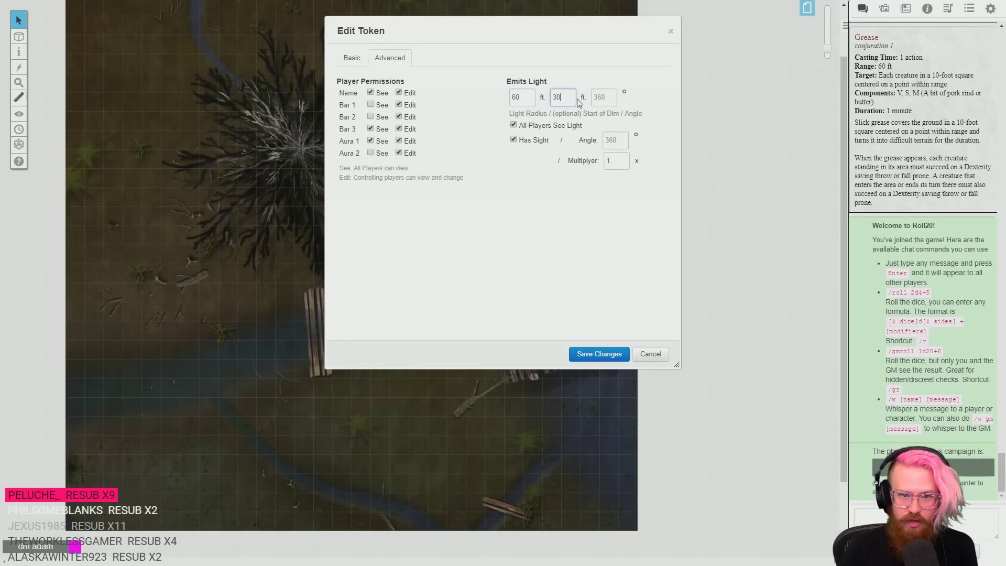
- Turn off players' permission to see the campfire token's name, save the token, and check its light on the map
{"action": "left_click", "coordinate": [370, 92]}
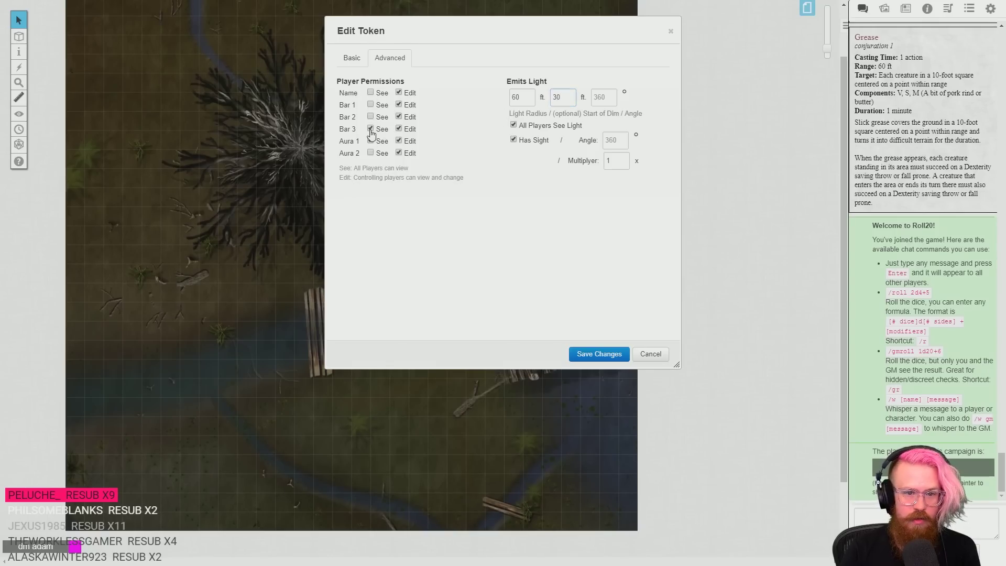
{"action": "left_click", "coordinate": [352, 58]}
{"action": "left_click", "coordinate": [389, 58]}
{"action": "left_click", "coordinate": [602, 354]}
{"action": "left_click", "coordinate": [381, 195]}
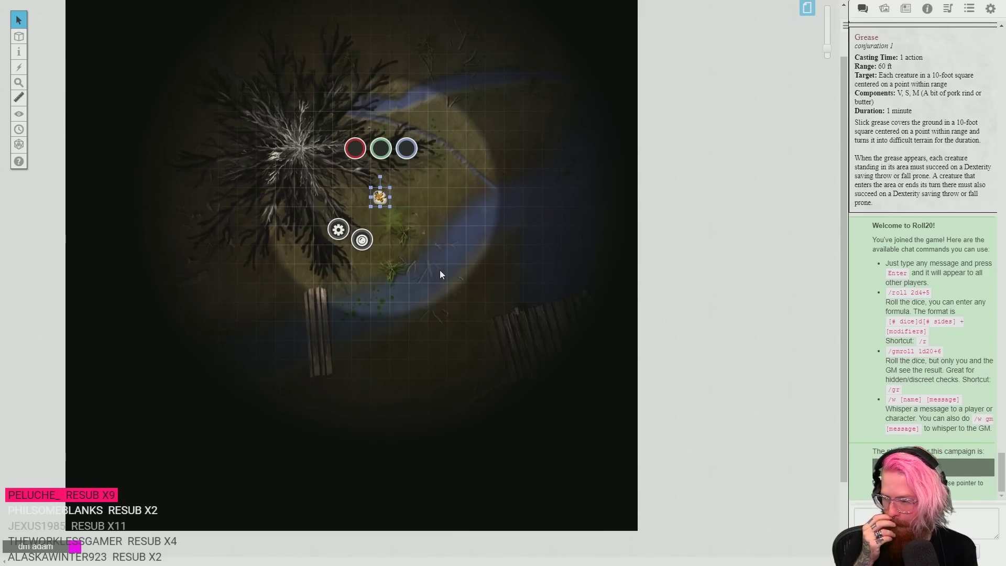
{"action": "left_click", "coordinate": [432, 286]}
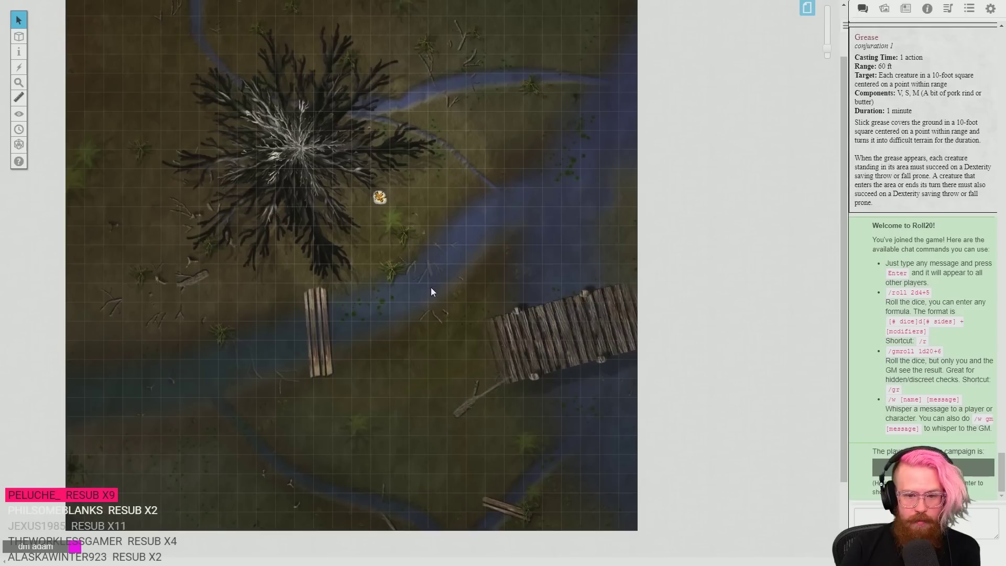
- Move the campfire token to the Map Layer and switch editing to the Map & Background layer
{"action": "left_click", "coordinate": [806, 8]}
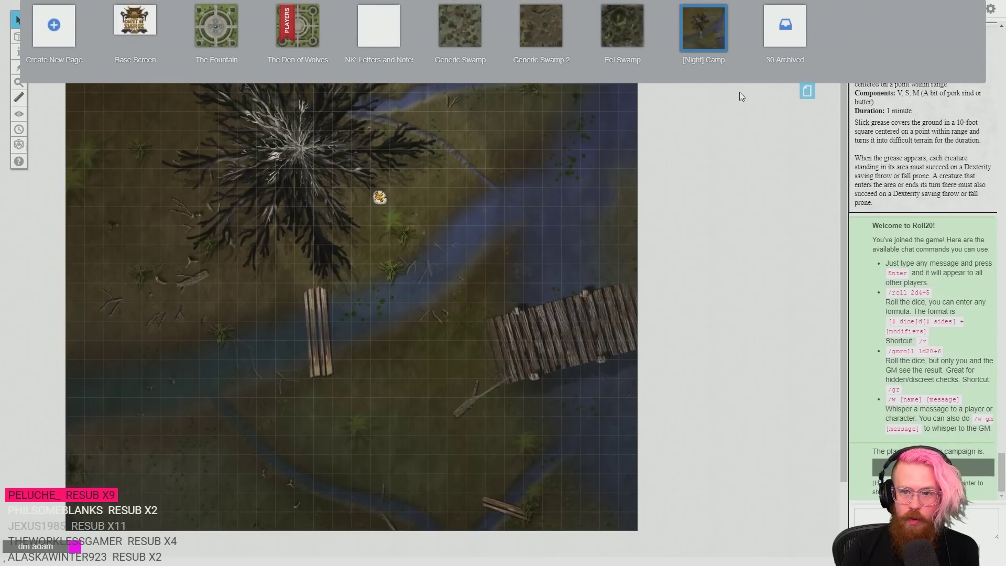
{"action": "left_click", "coordinate": [807, 91]}
{"action": "mouse_move", "coordinate": [19, 36]}
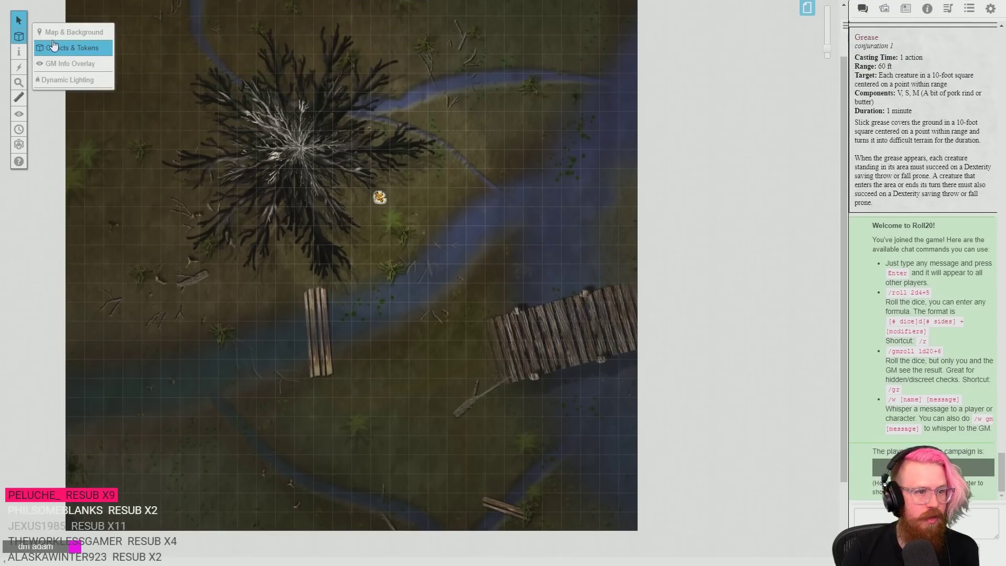
{"action": "left_click", "coordinate": [379, 197]}
{"action": "right_click", "coordinate": [379, 197]}
{"action": "mouse_move", "coordinate": [402, 306]}
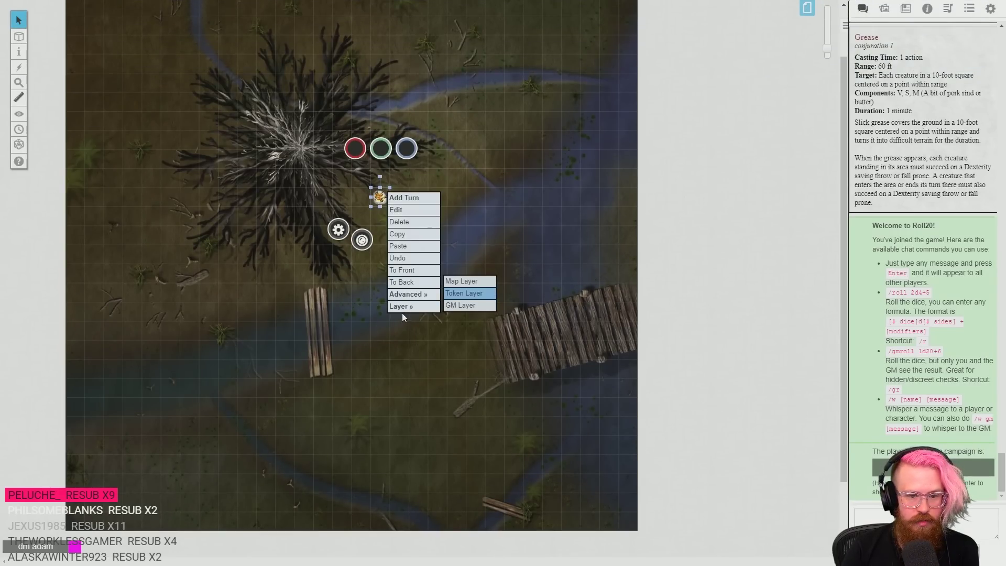
{"action": "left_click", "coordinate": [470, 283]}
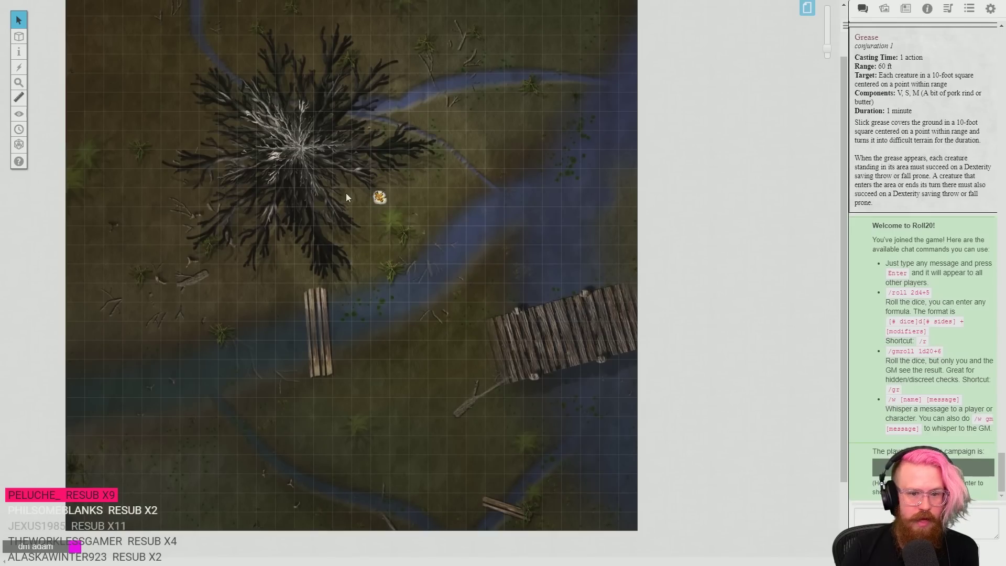
{"action": "mouse_move", "coordinate": [19, 36]}
{"action": "left_click", "coordinate": [68, 29]}
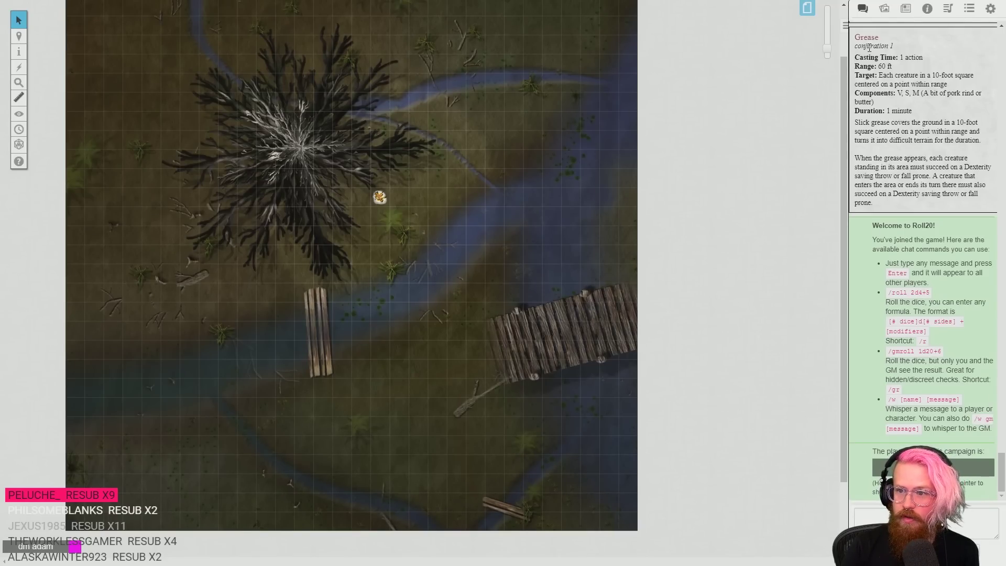
- Review the character sheets of the three characters in the Necromancer King journal folder, and close them
{"action": "left_click", "coordinate": [906, 8]}
{"action": "left_click", "coordinate": [878, 94]}
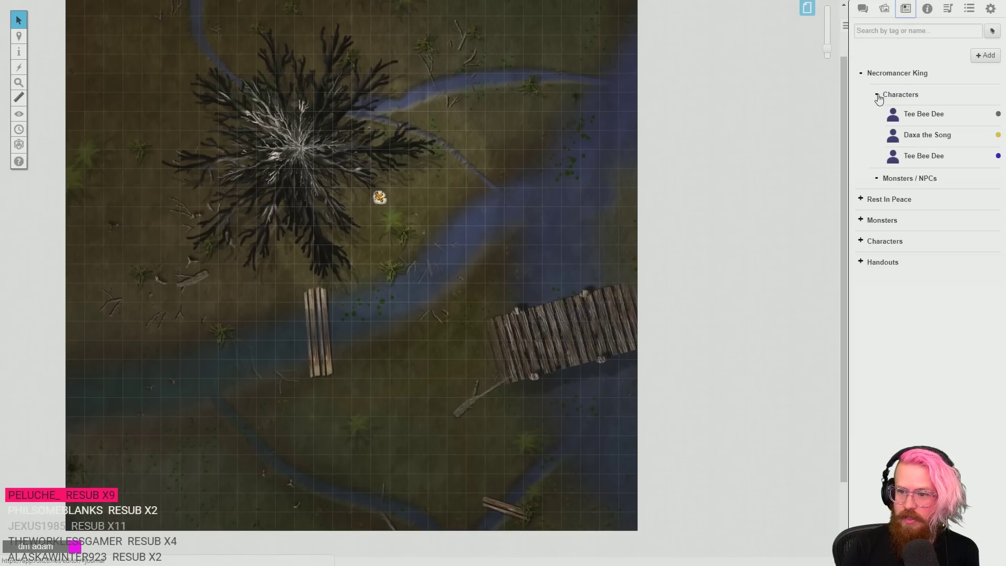
{"action": "left_click", "coordinate": [916, 114]}
{"action": "left_click", "coordinate": [350, 65]}
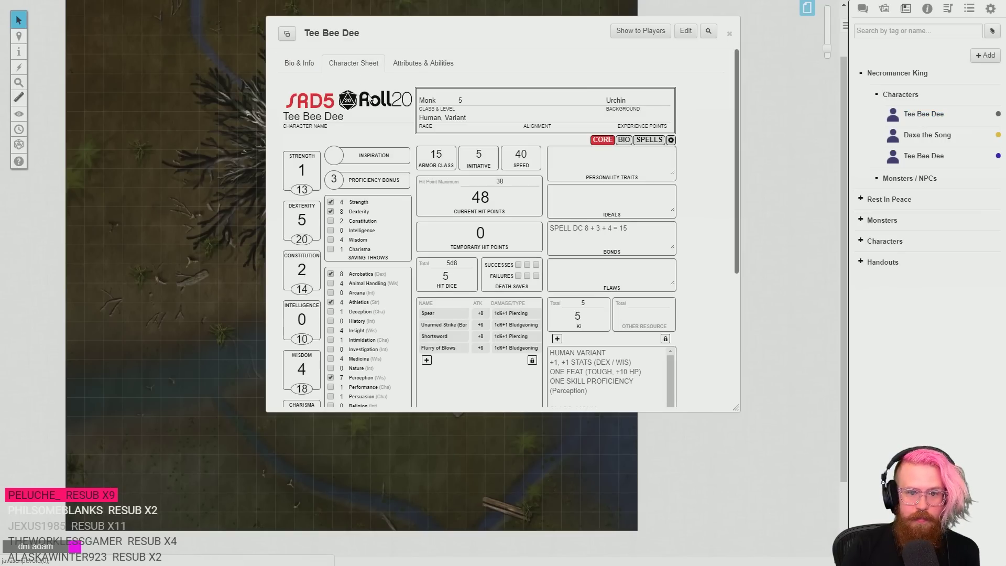
{"action": "left_click", "coordinate": [868, 139]}
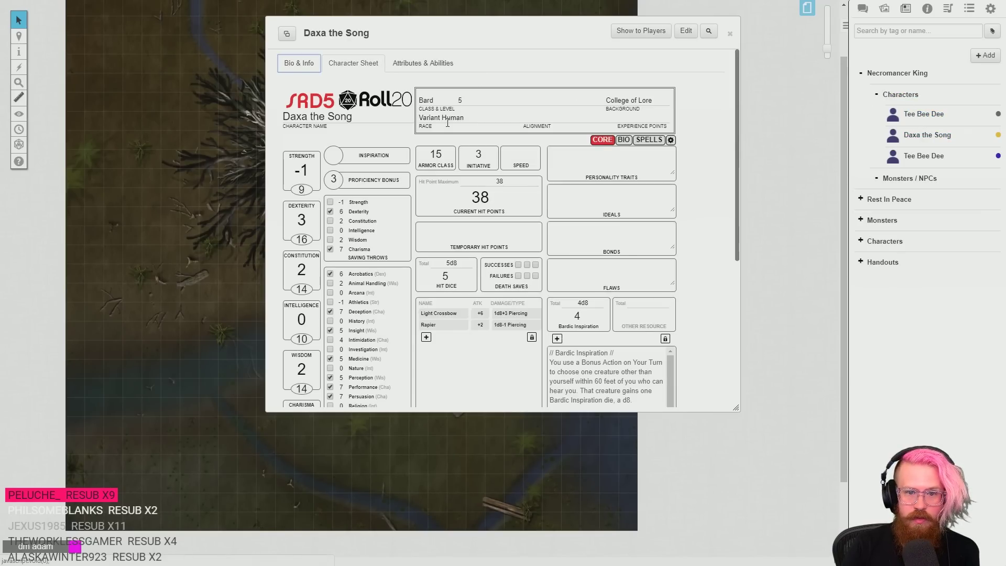
{"action": "left_click", "coordinate": [921, 157]}
{"action": "left_click", "coordinate": [350, 64]}
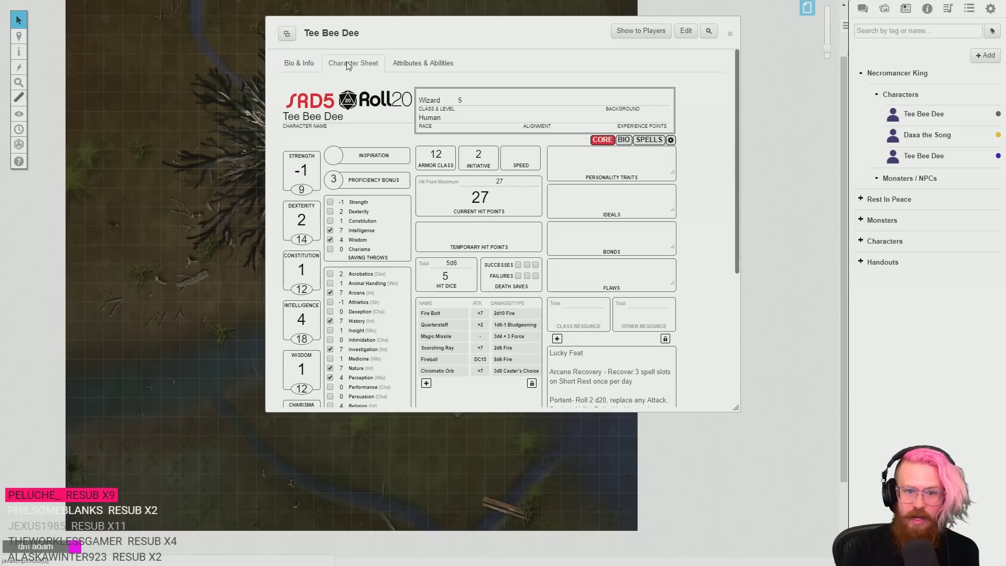
{"action": "left_click", "coordinate": [730, 36]}
{"action": "left_click", "coordinate": [729, 35]}
{"action": "left_click", "coordinate": [730, 36]}
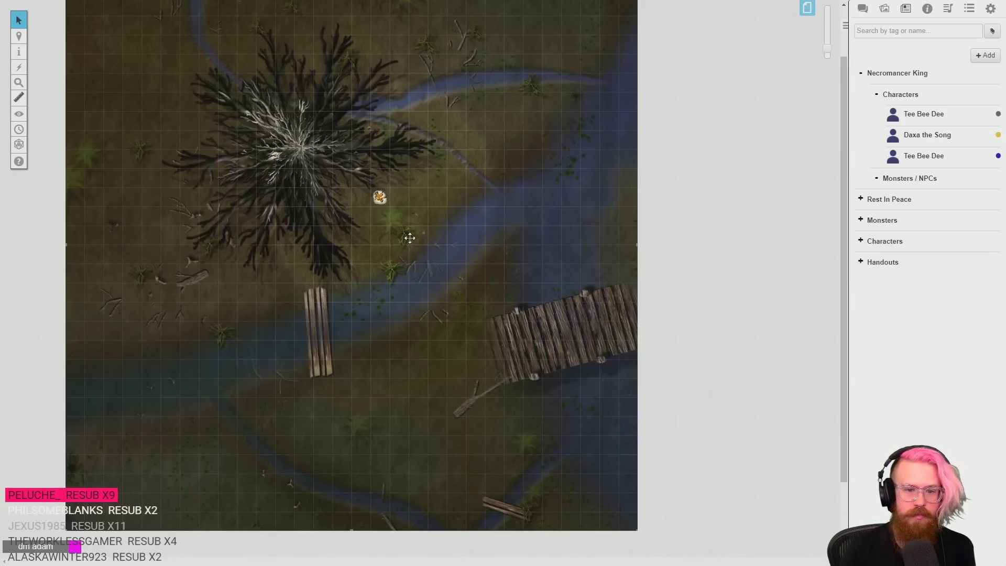
- Return to the Objects & Tokens layer and open the Necromancer King letters and notes page at its Encounters list
{"action": "mouse_move", "coordinate": [29, 42]}
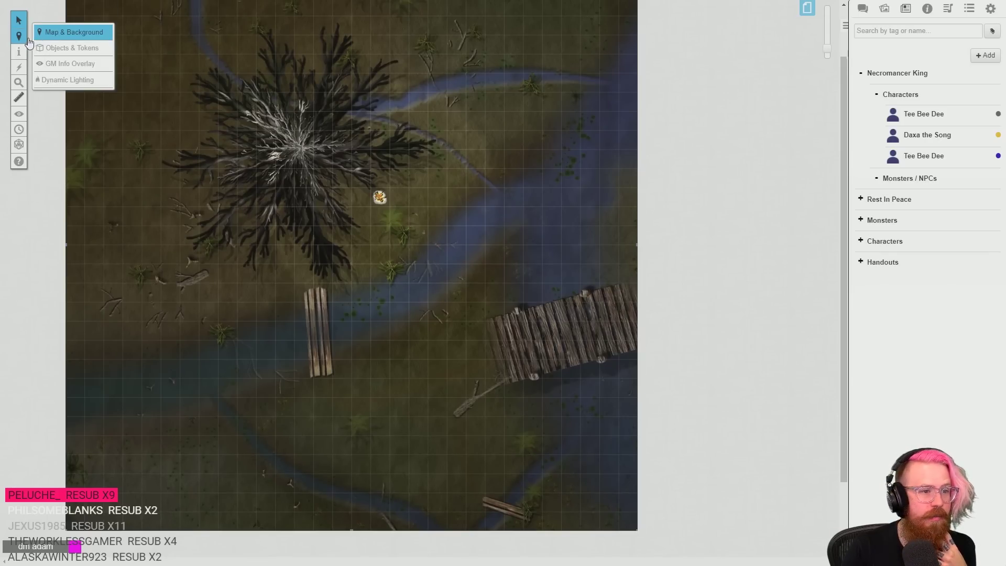
{"action": "left_click", "coordinate": [72, 48]}
{"action": "left_click", "coordinate": [807, 8]}
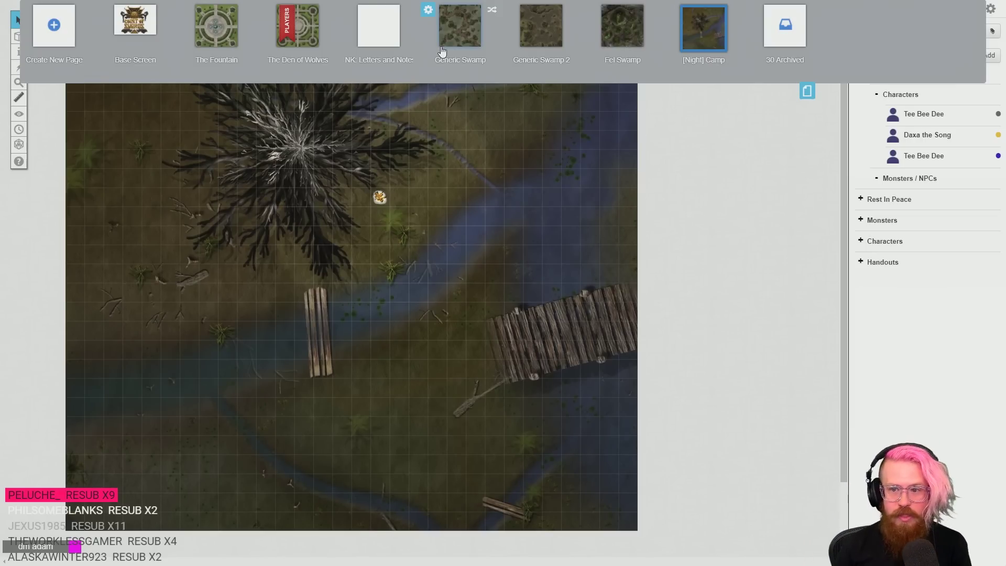
{"action": "left_click", "coordinate": [376, 41]}
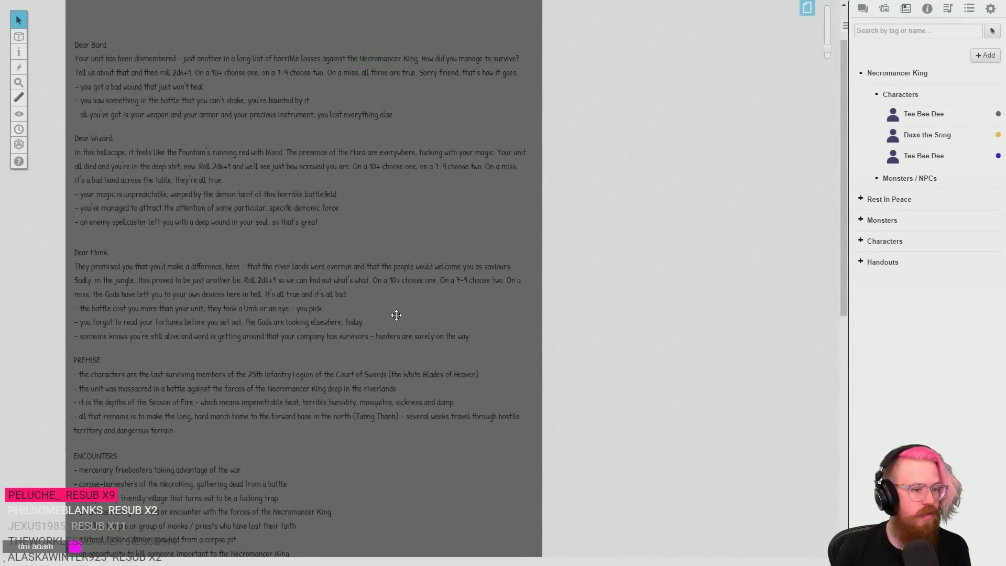
{"action": "scroll", "coordinate": [396, 315], "scroll_direction": "down", "scroll_amount": 4}
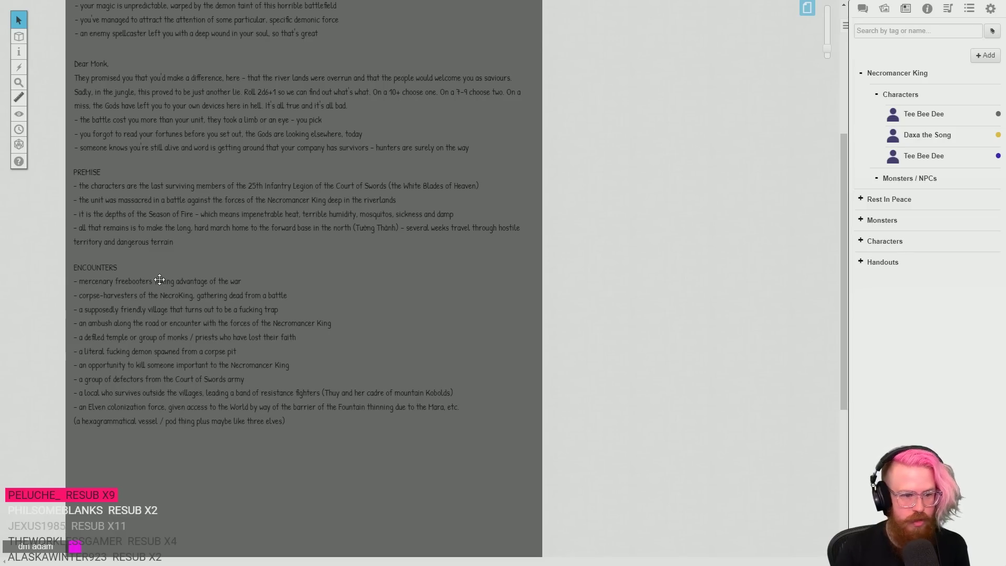
- Switch to Kobold Fight Club and remove both Ghouls and the Wight from the current encounter
{"action": "key", "text": "ctrl+Tab"}
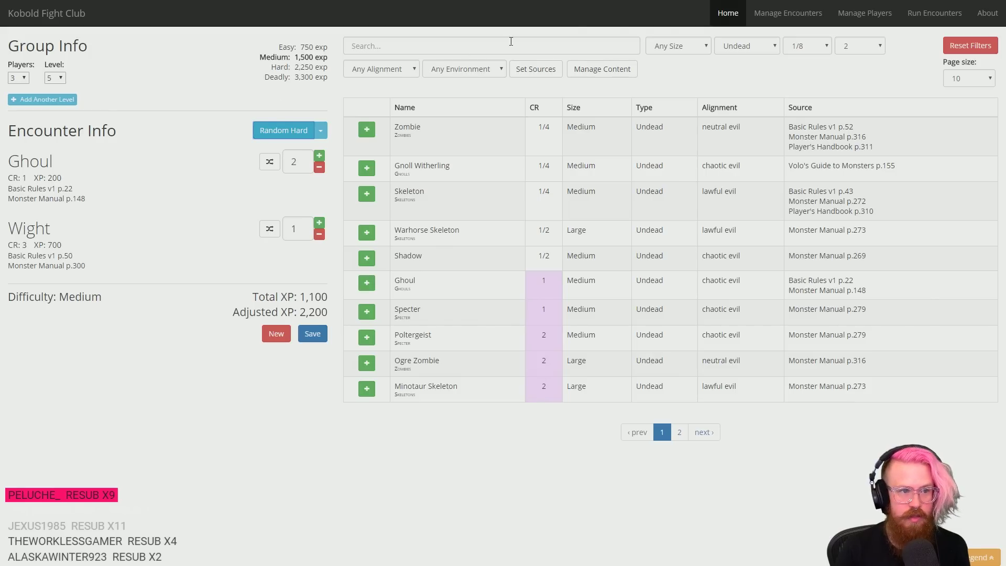
{"action": "left_click", "coordinate": [798, 18]}
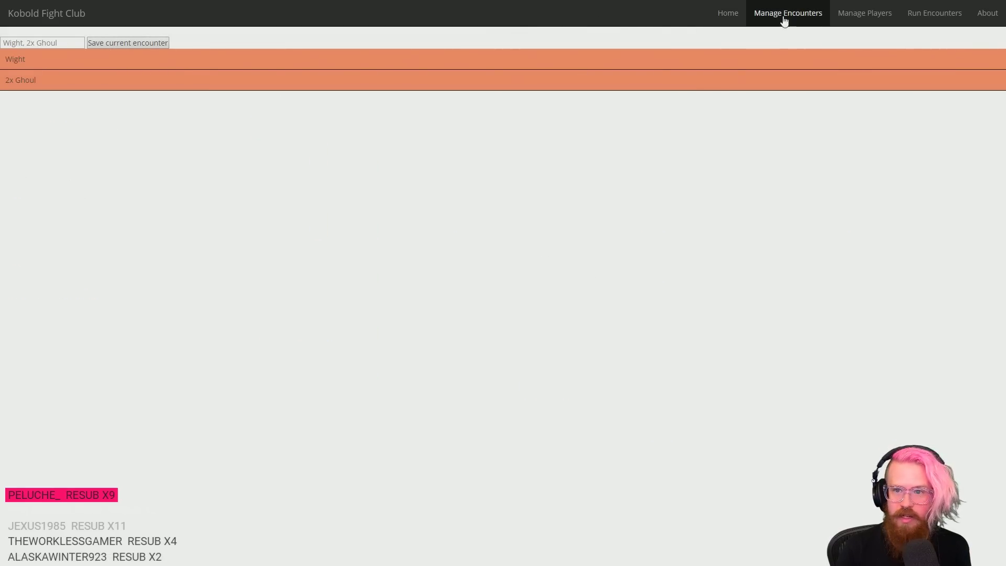
{"action": "left_click", "coordinate": [731, 14]}
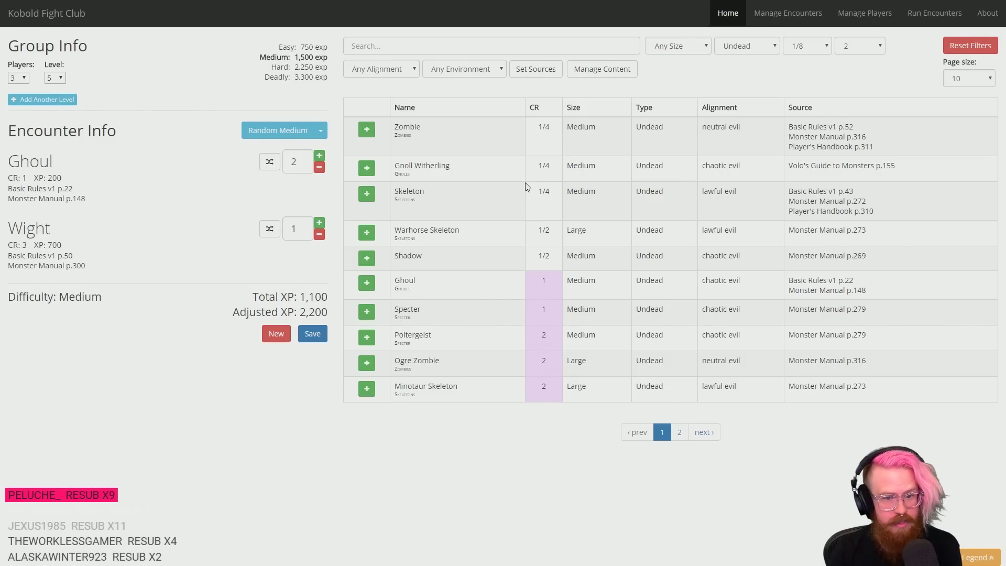
{"action": "left_click", "coordinate": [318, 167]}
{"action": "left_click", "coordinate": [319, 167]}
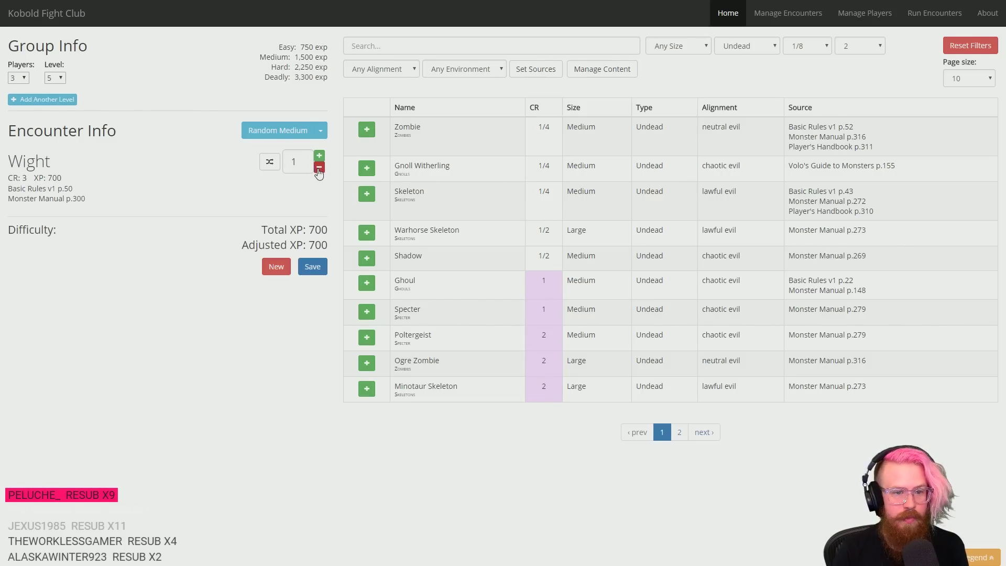
{"action": "left_click", "coordinate": [318, 167]}
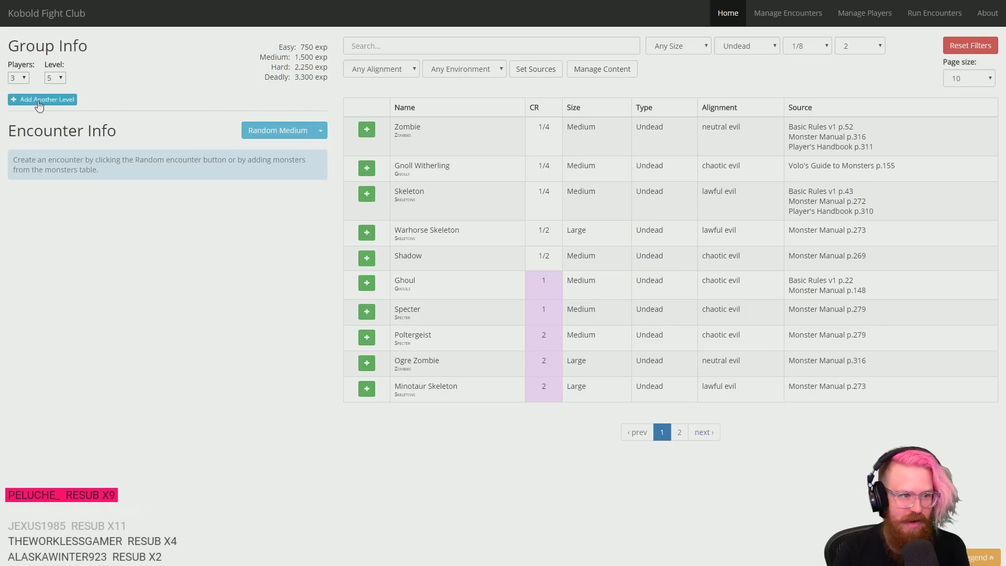
- Filter the monster list to the Humanoid type and browse the results up to page 5
{"action": "left_click", "coordinate": [407, 49]}
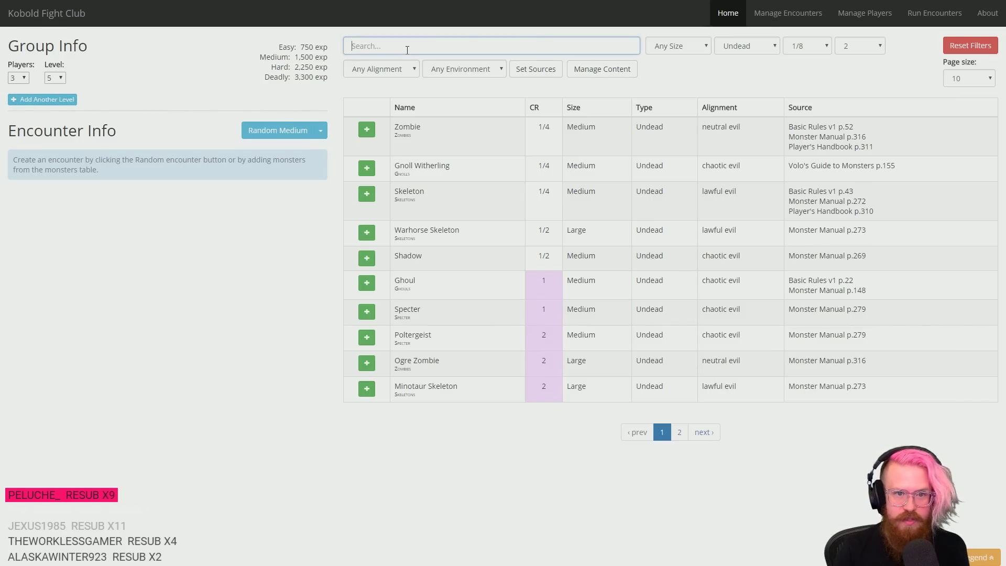
{"action": "left_click", "coordinate": [735, 41]}
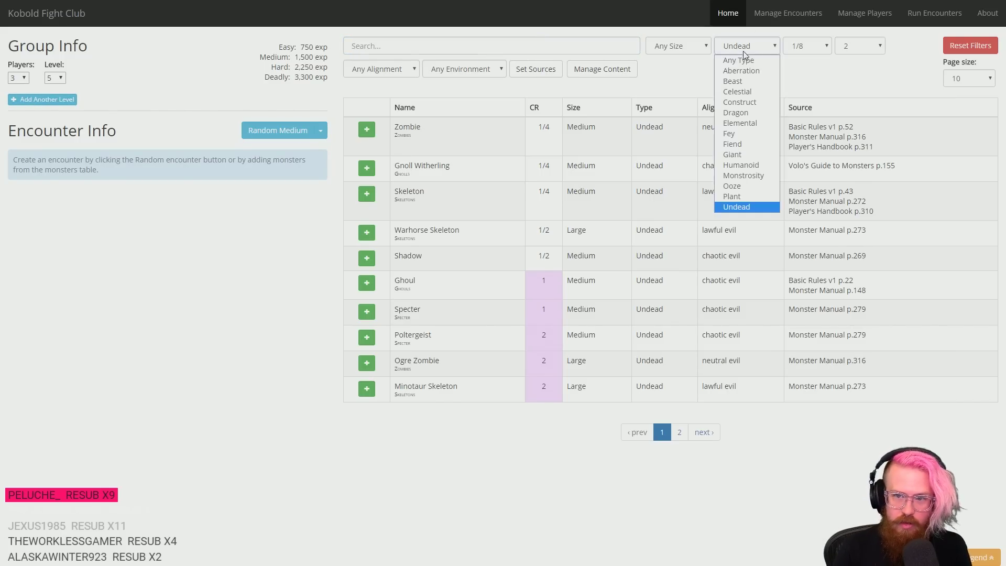
{"action": "left_click", "coordinate": [751, 169]}
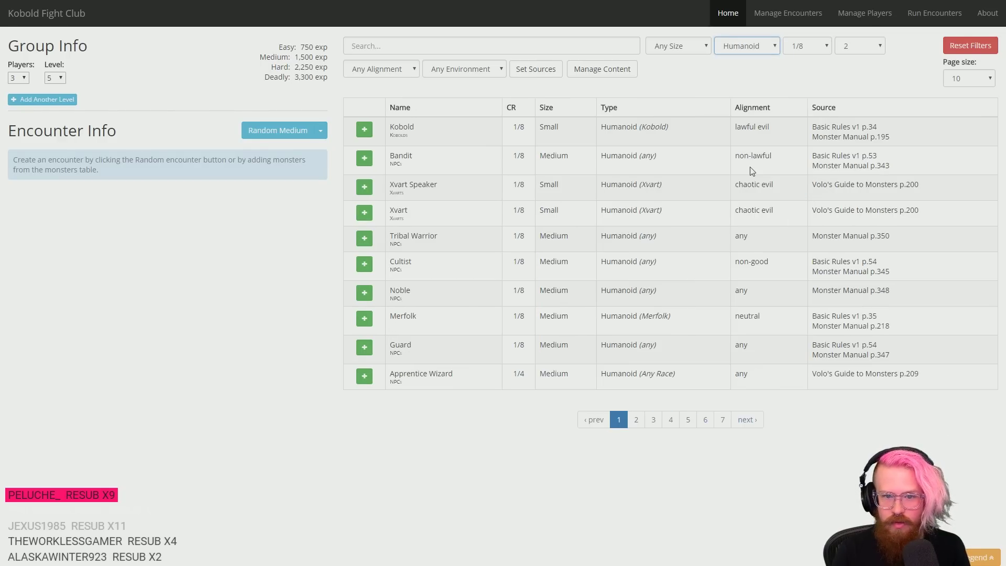
{"action": "left_click", "coordinate": [653, 419]}
{"action": "left_click", "coordinate": [671, 419]}
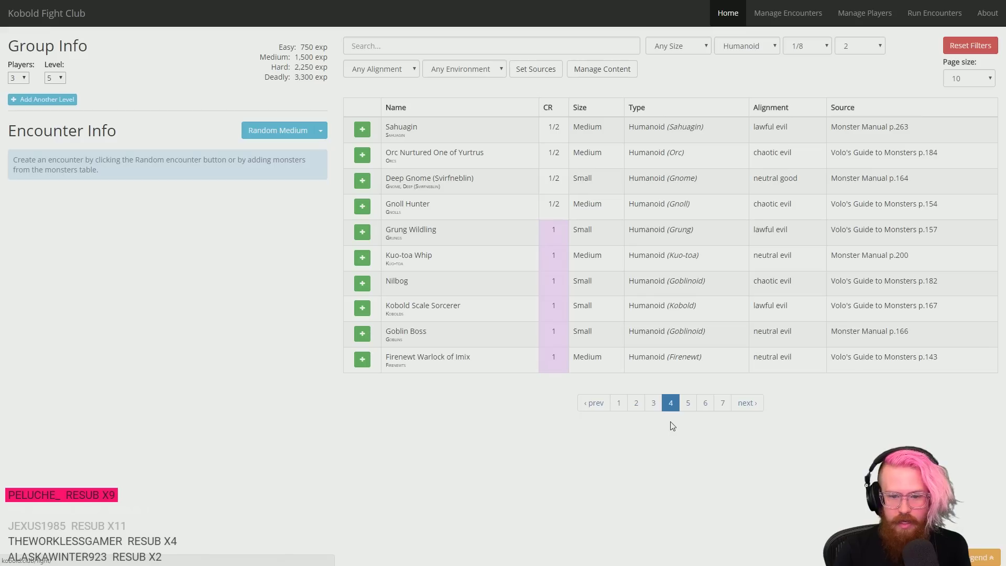
{"action": "left_click", "coordinate": [688, 403]}
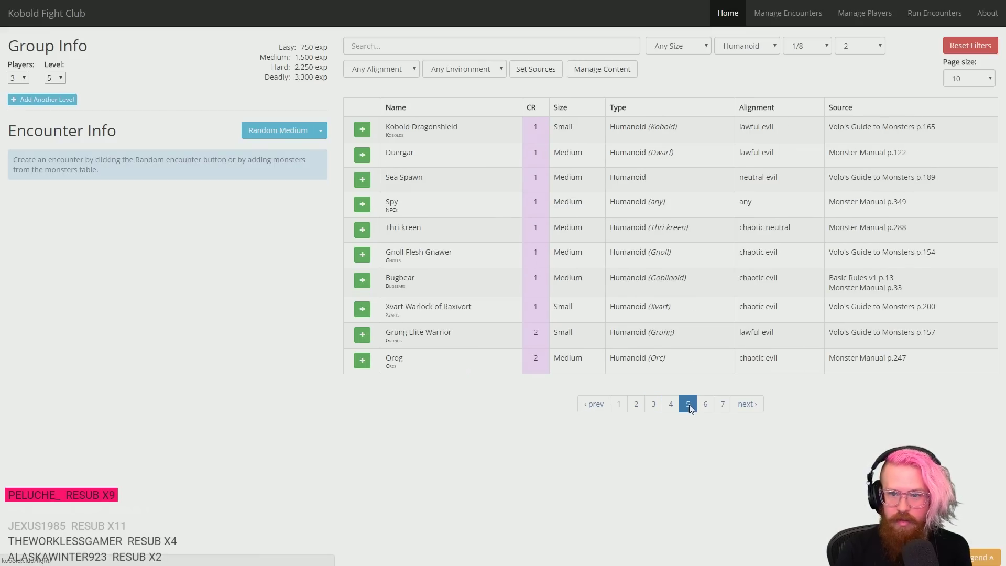
{"action": "left_click", "coordinate": [746, 45]}
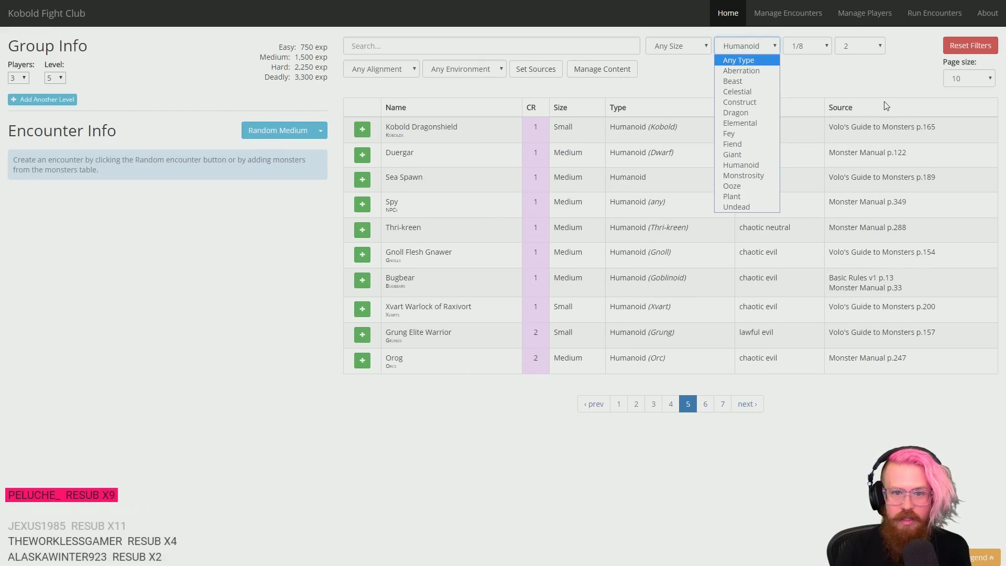
{"action": "key", "text": "Escape"}
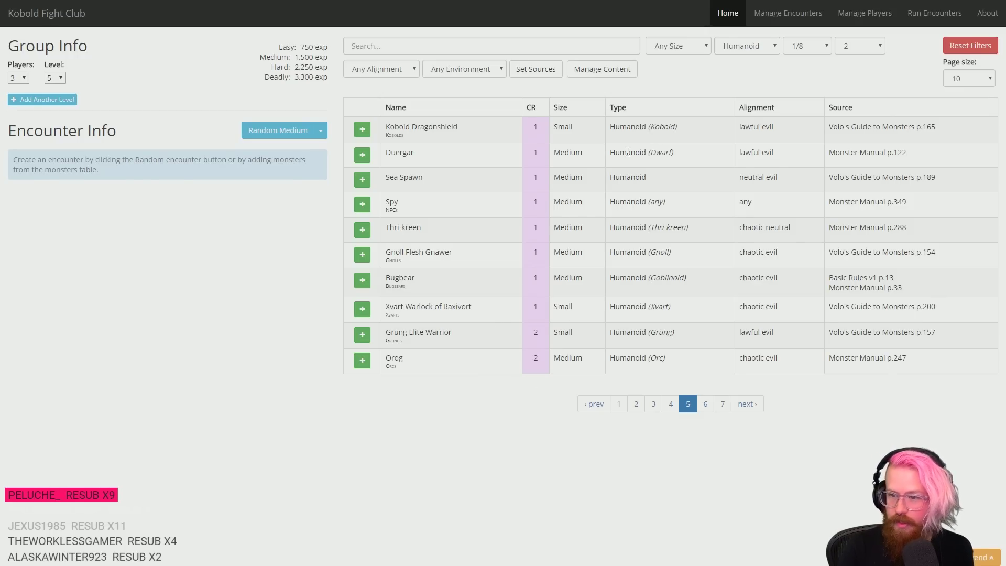
{"action": "left_click", "coordinate": [698, 51]}
{"action": "left_click", "coordinate": [741, 44]}
{"action": "left_click", "coordinate": [742, 46]}
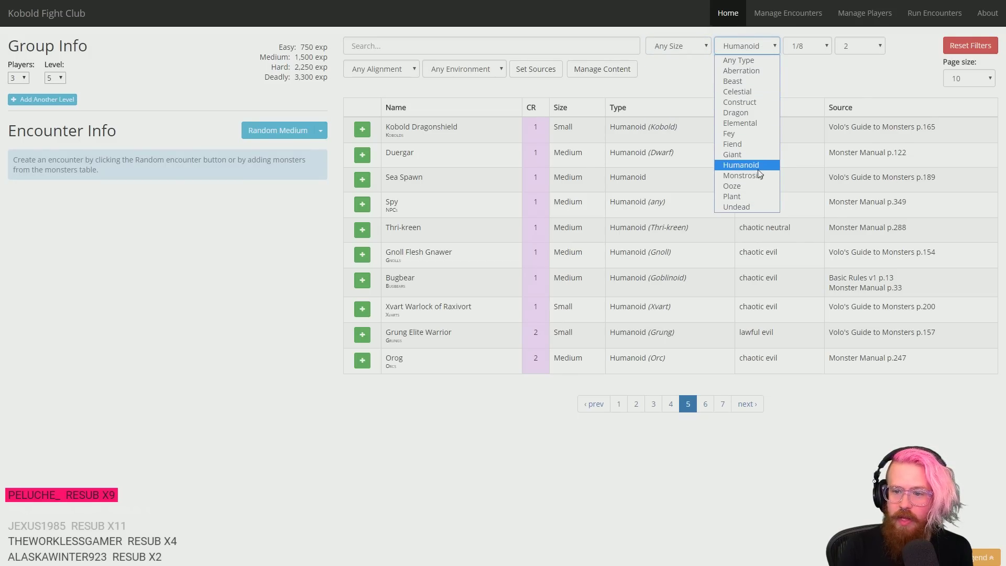
{"action": "left_click", "coordinate": [845, 98]}
- Clear the maximum and minimum challenge rating limits from the monster filter
{"action": "left_click", "coordinate": [857, 47]}
{"action": "left_click", "coordinate": [856, 60]}
{"action": "left_click", "coordinate": [807, 46]}
{"action": "left_click", "coordinate": [802, 61]}
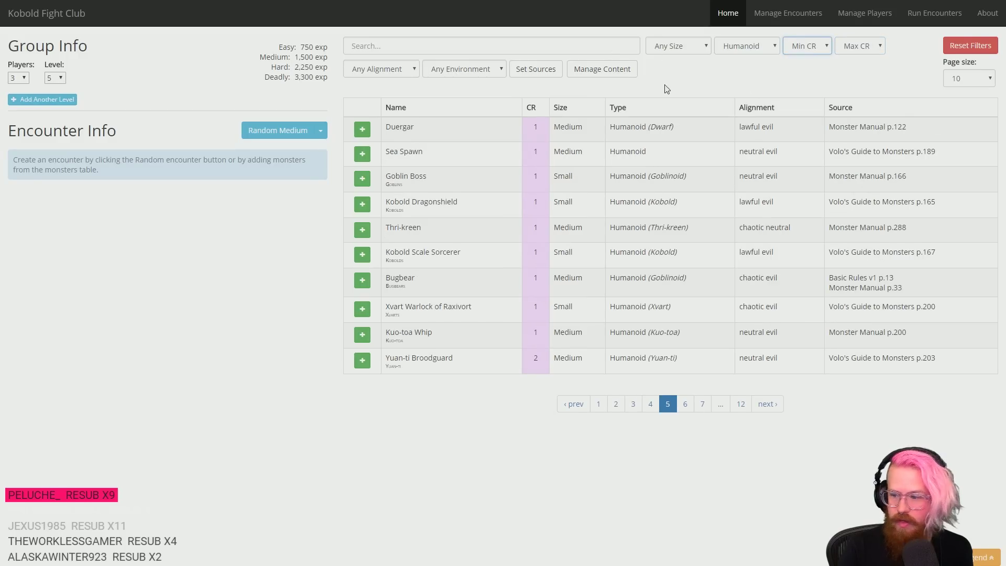
{"action": "left_click", "coordinate": [376, 70]}
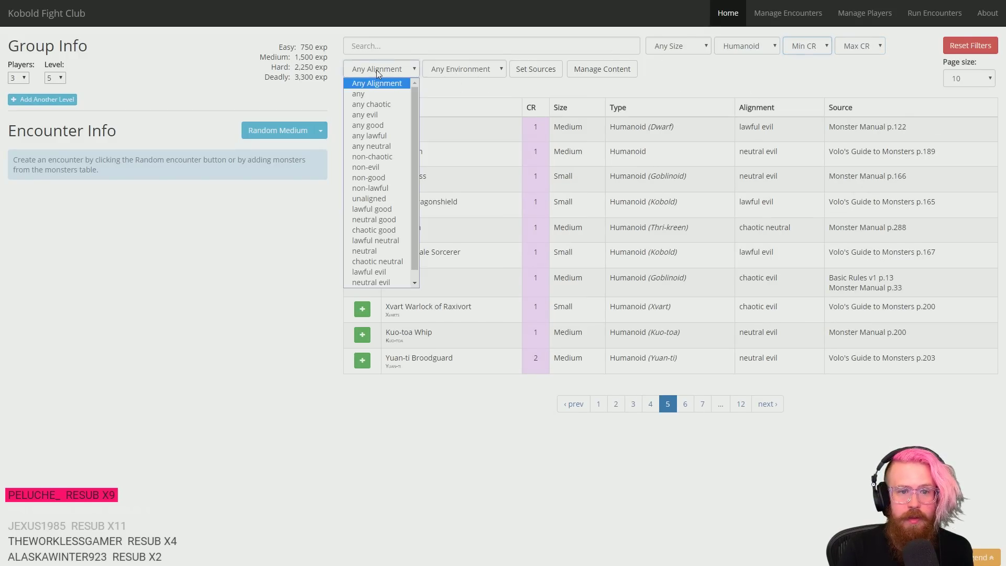
{"action": "left_click", "coordinate": [376, 70]}
{"action": "left_click", "coordinate": [462, 68]}
{"action": "left_click", "coordinate": [464, 69]}
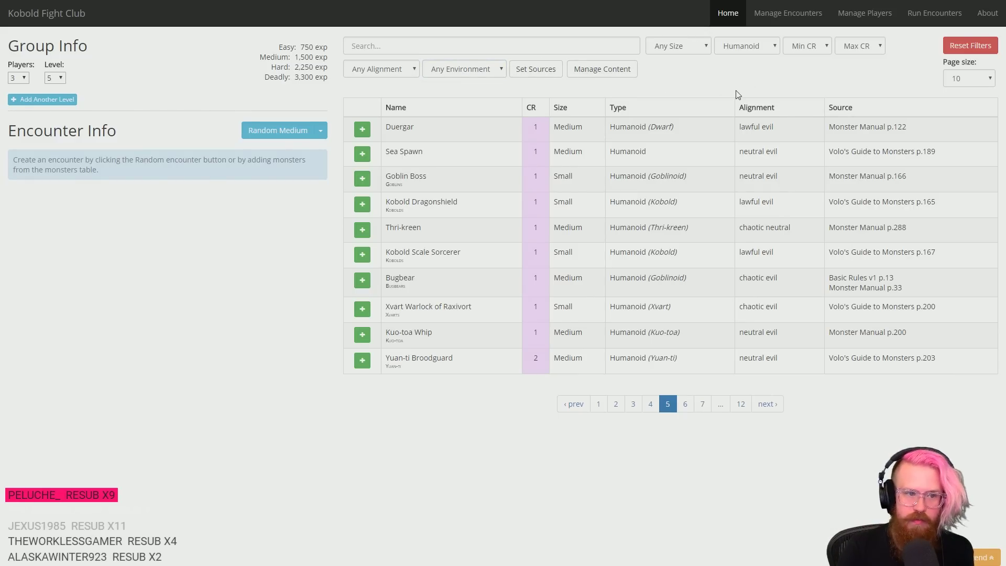
- Browse the Humanoid results on pages 6 and 7, and limit the monster list to Medium size
{"action": "left_click", "coordinate": [684, 408]}
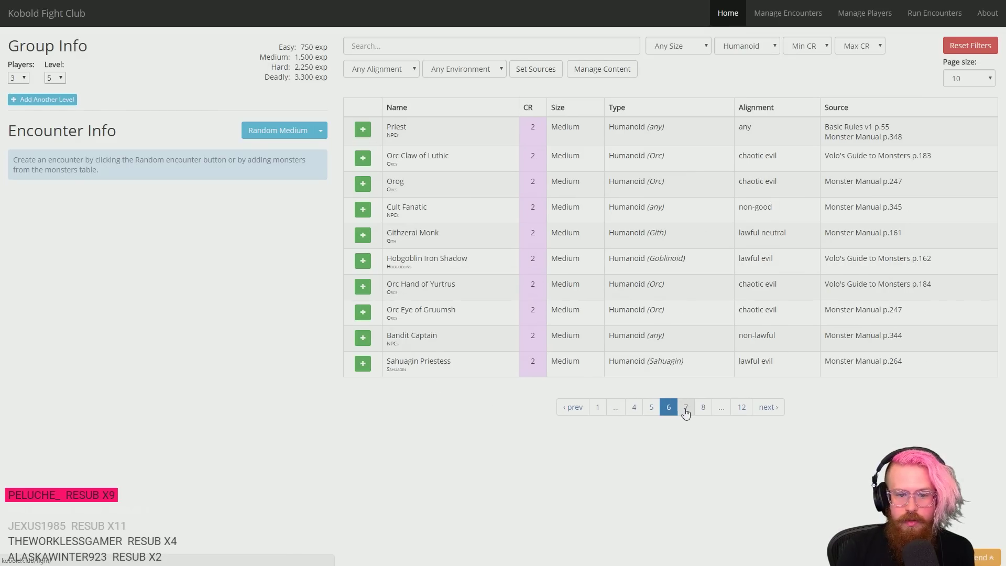
{"action": "left_click", "coordinate": [687, 409]}
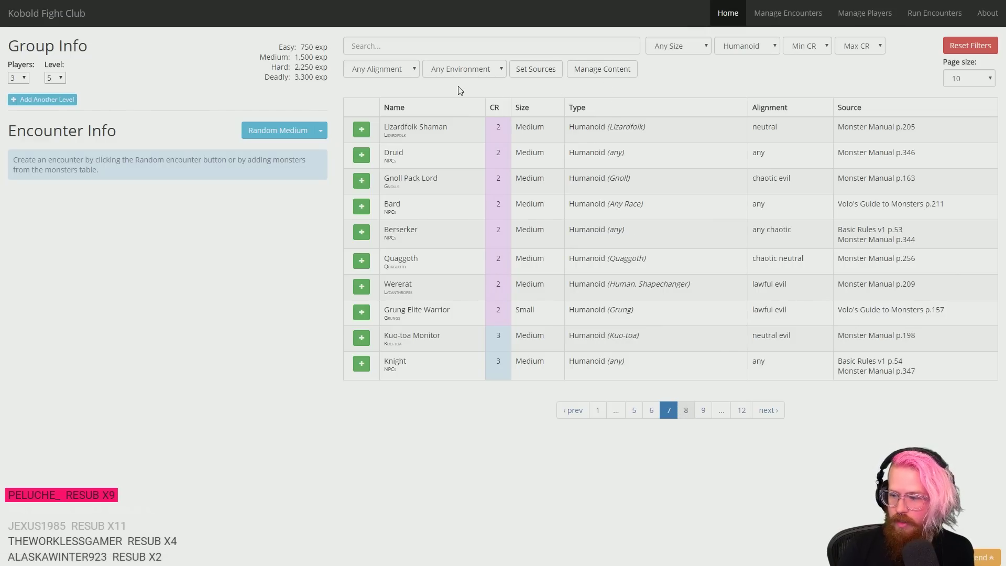
{"action": "left_click", "coordinate": [386, 68]}
{"action": "left_click", "coordinate": [385, 68]}
{"action": "left_click", "coordinate": [456, 69]}
{"action": "left_click", "coordinate": [580, 99]}
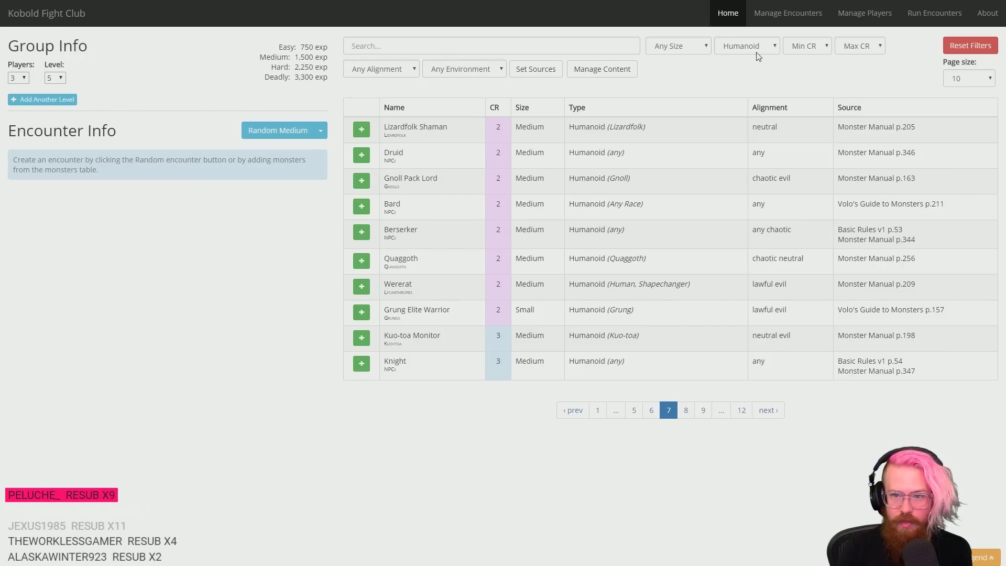
{"action": "left_click", "coordinate": [682, 48]}
{"action": "left_click", "coordinate": [672, 91]}
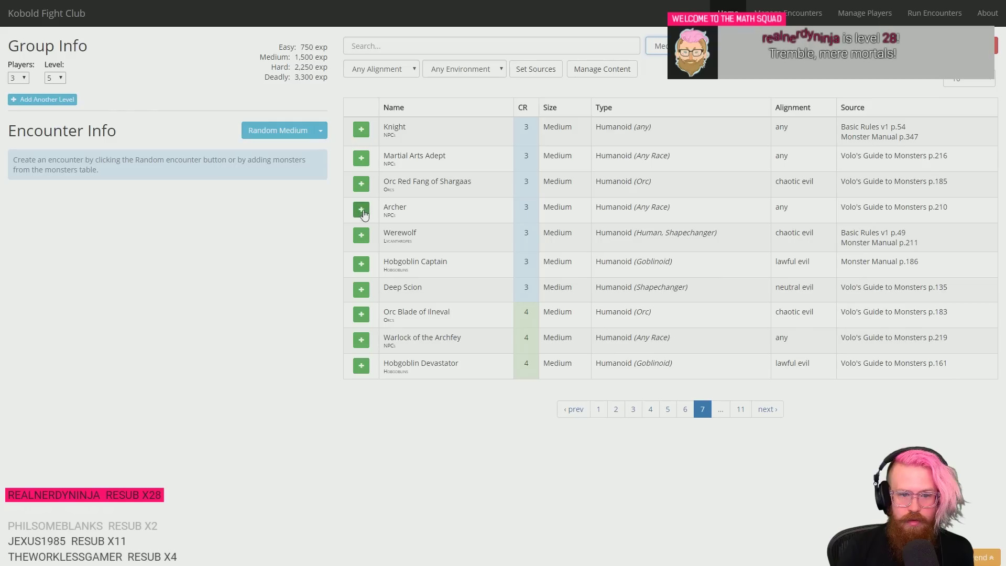
- Add one Archer, one Knight, one Apprentice Wizard and two Bandits to the encounter
{"action": "left_click", "coordinate": [361, 210]}
{"action": "left_click", "coordinate": [361, 129]}
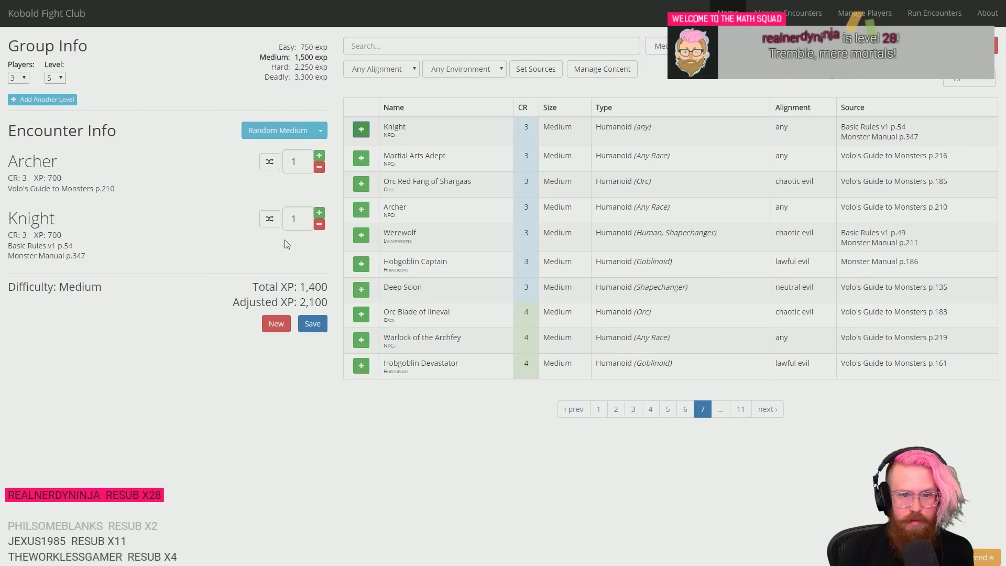
{"action": "left_click", "coordinate": [621, 411]}
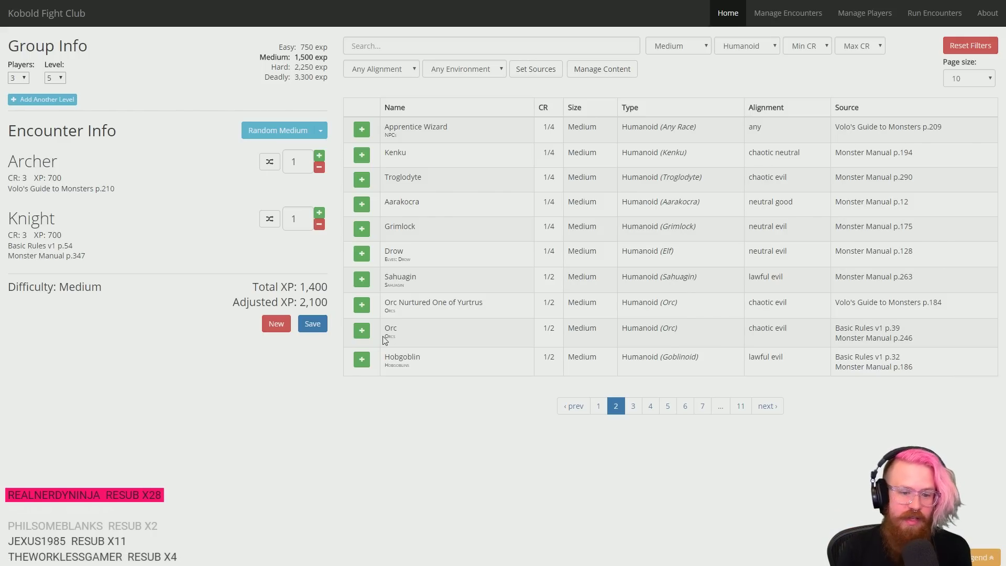
{"action": "left_click", "coordinate": [599, 406]}
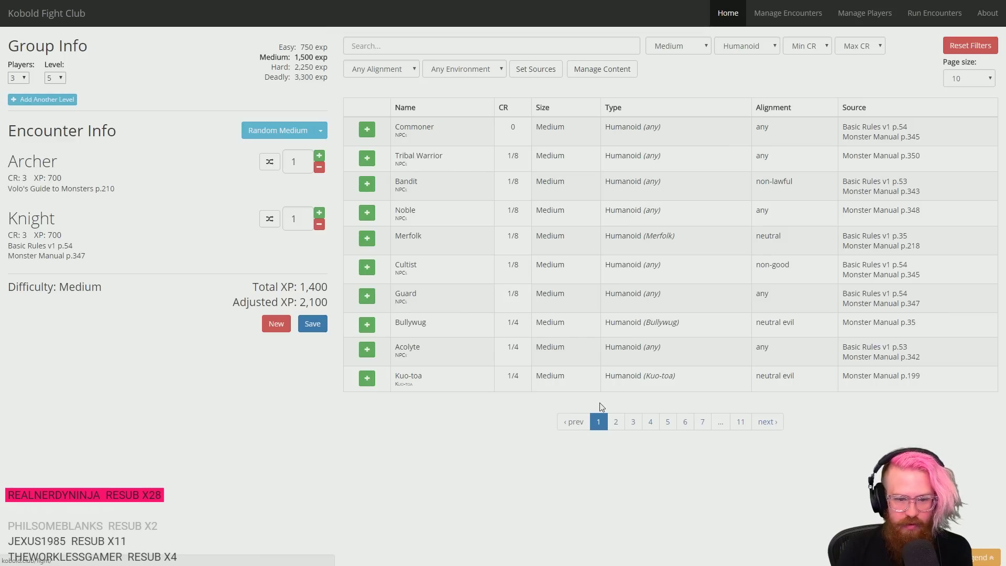
{"action": "left_click", "coordinate": [617, 422]}
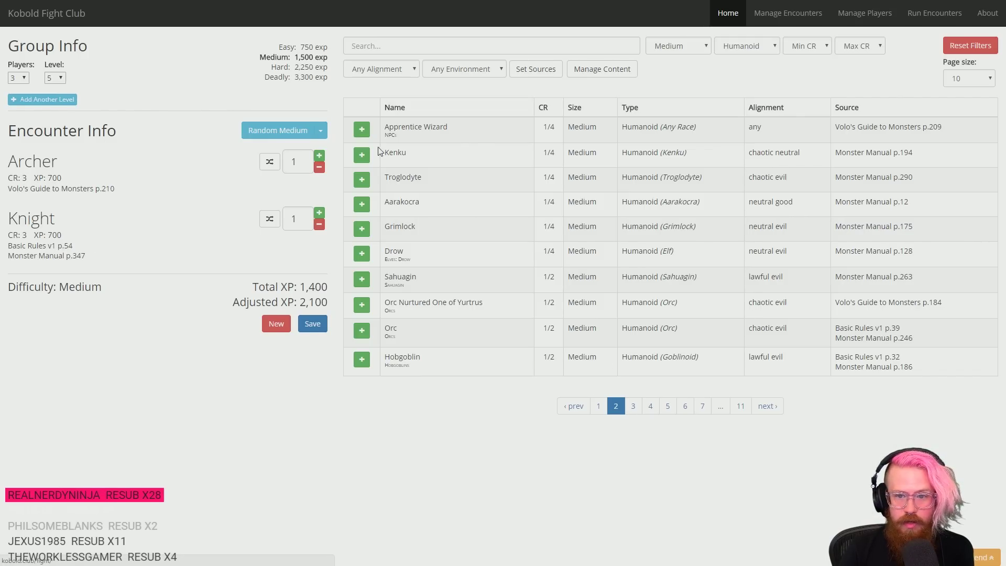
{"action": "left_click", "coordinate": [361, 134]}
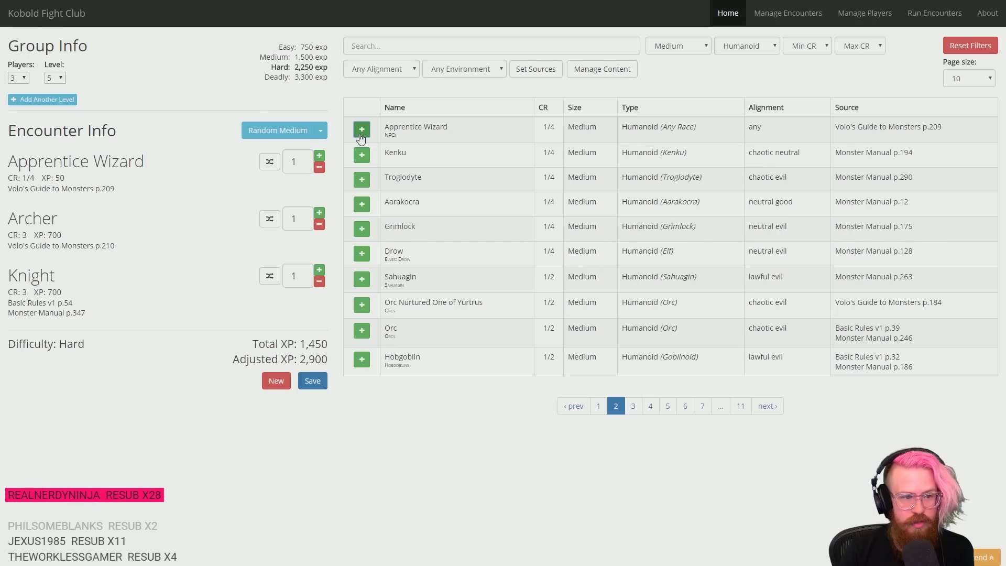
{"action": "left_click", "coordinate": [599, 406]}
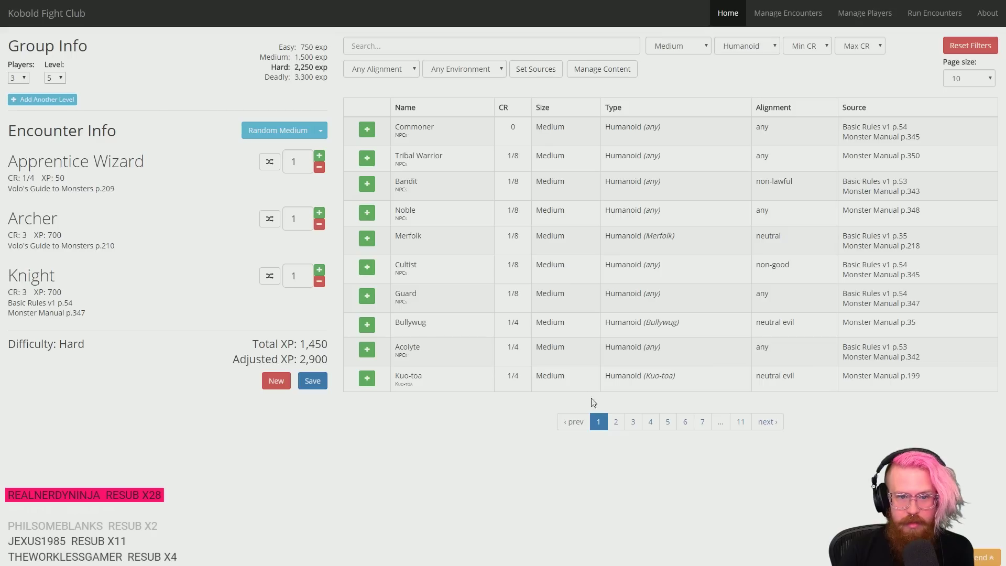
{"action": "left_click", "coordinate": [367, 183]}
{"action": "left_click", "coordinate": [369, 185]}
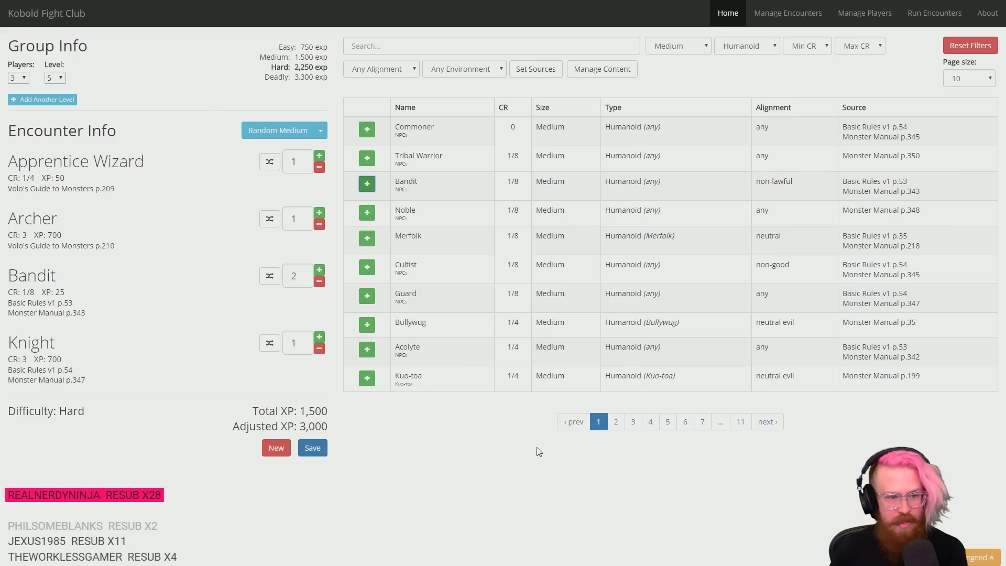
- Browse pages 3 to 5 of the Medium humanoid results and highlight the Wererat's name
{"action": "left_click", "coordinate": [632, 424]}
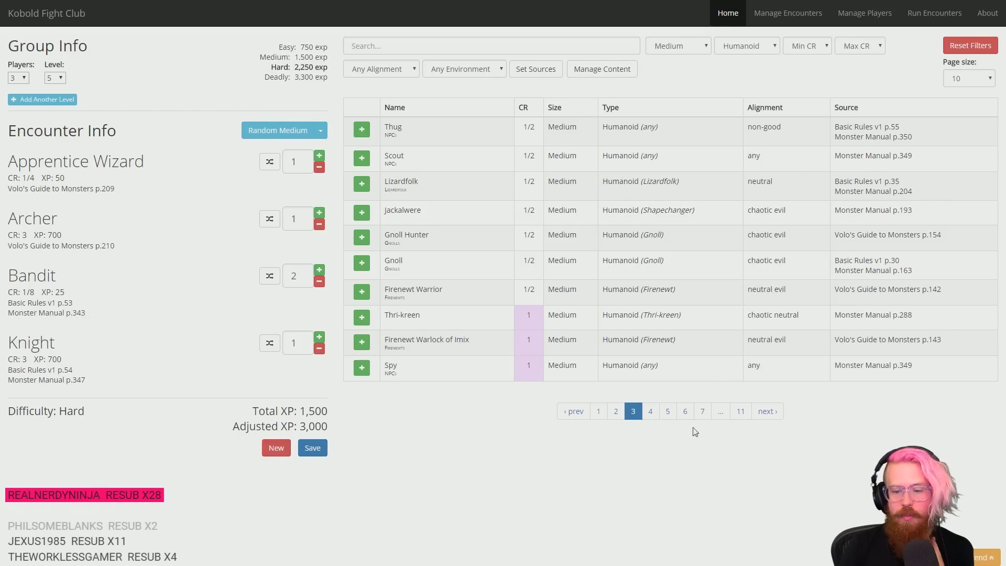
{"action": "left_click", "coordinate": [652, 412]}
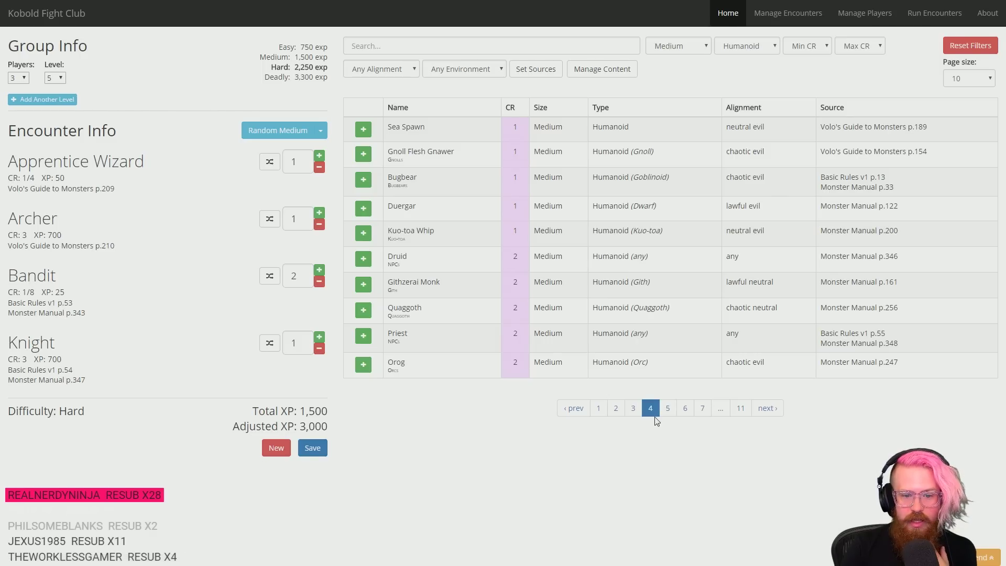
{"action": "left_click", "coordinate": [669, 418]}
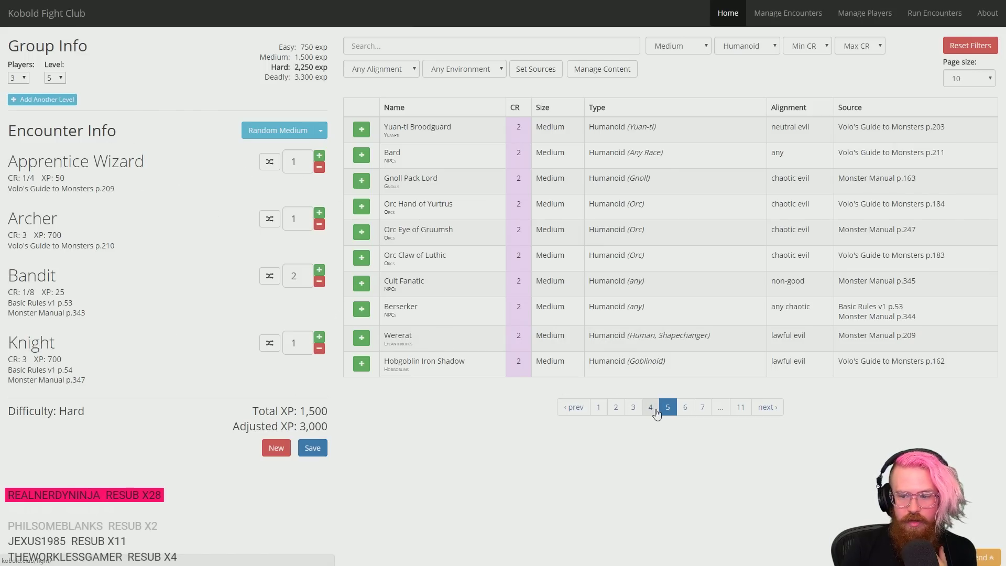
{"action": "double_click", "coordinate": [399, 336]}
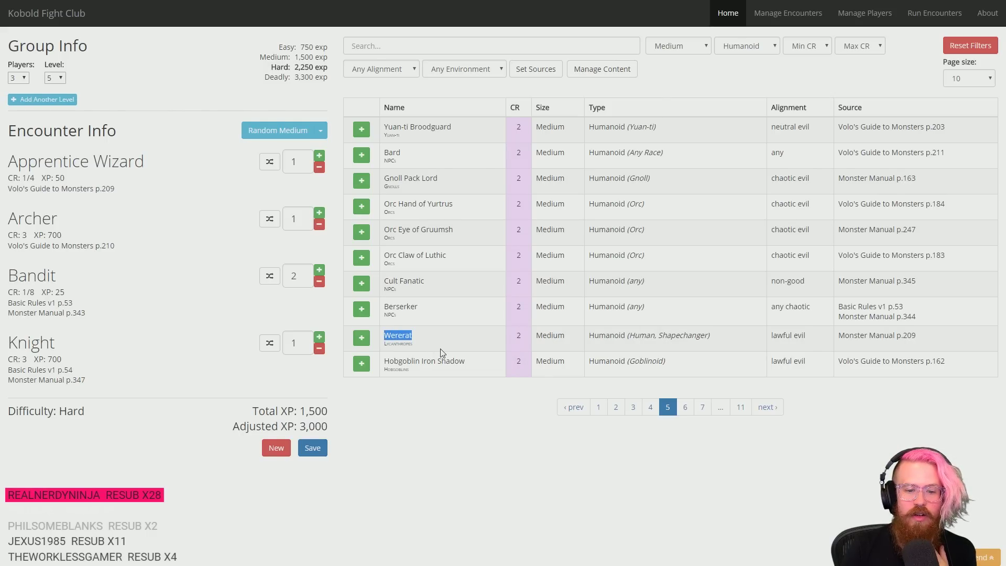
- Remove the Knight, both Bandits, the Archer and the Apprentice Wizard from the encounter
{"action": "left_click", "coordinate": [319, 348]}
{"action": "left_click", "coordinate": [320, 281]}
{"action": "left_click", "coordinate": [319, 281]}
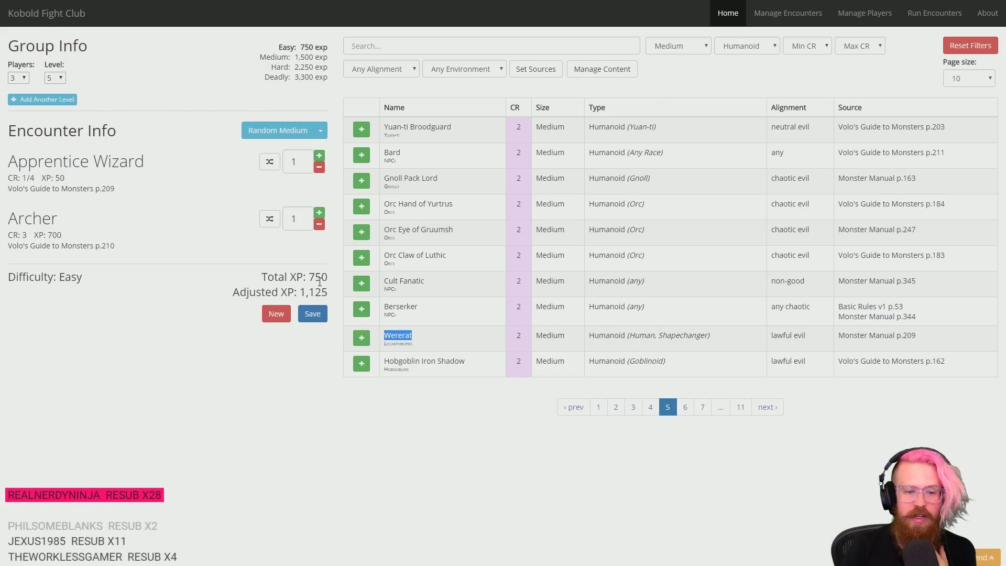
{"action": "left_click", "coordinate": [319, 224]}
{"action": "left_click", "coordinate": [318, 167]}
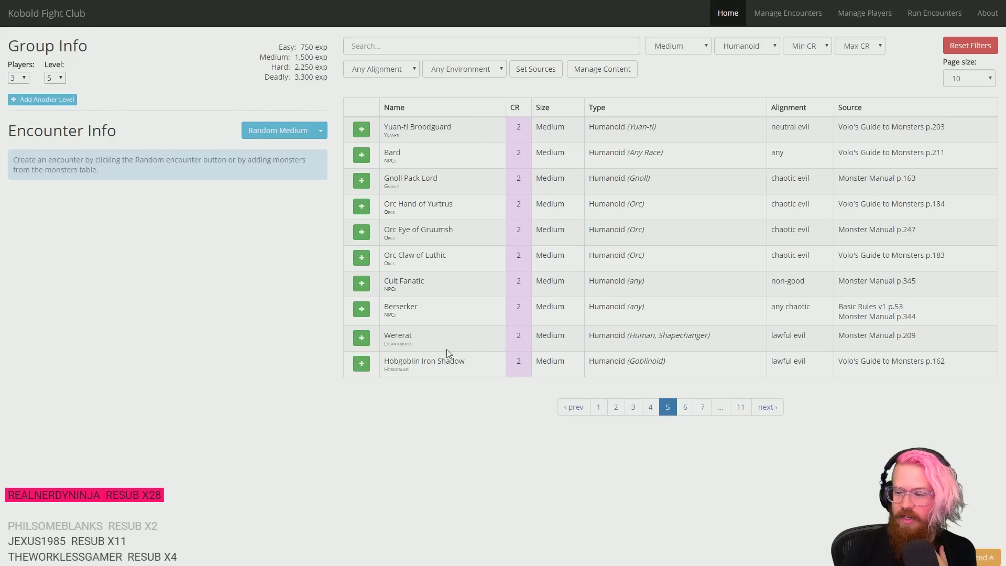
- Add four Wererats to the encounter
{"action": "left_click", "coordinate": [362, 338]}
{"action": "left_click", "coordinate": [361, 338]}
{"action": "left_click", "coordinate": [362, 338]}
{"action": "left_click", "coordinate": [362, 338]}
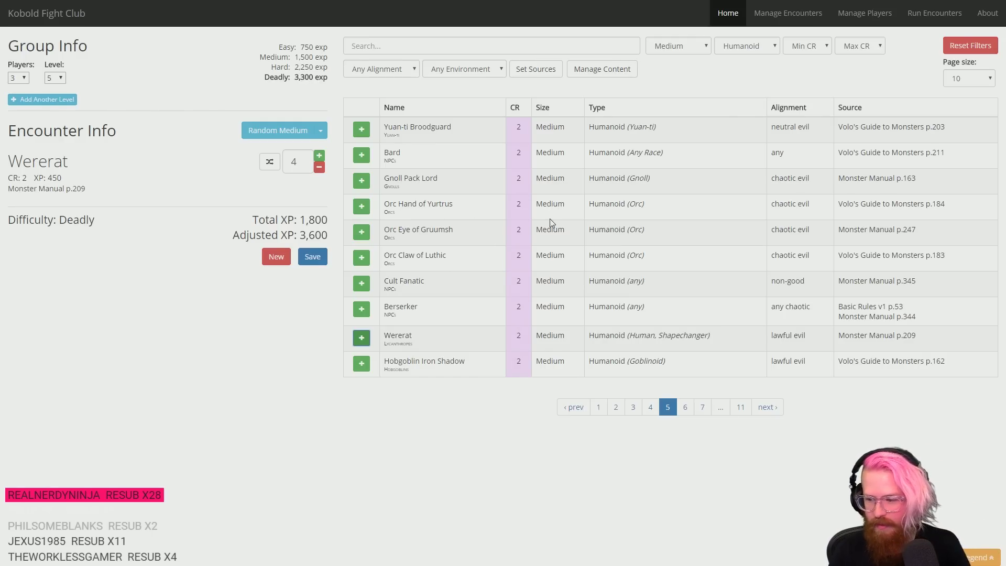
{"action": "left_click", "coordinate": [208, 368]}
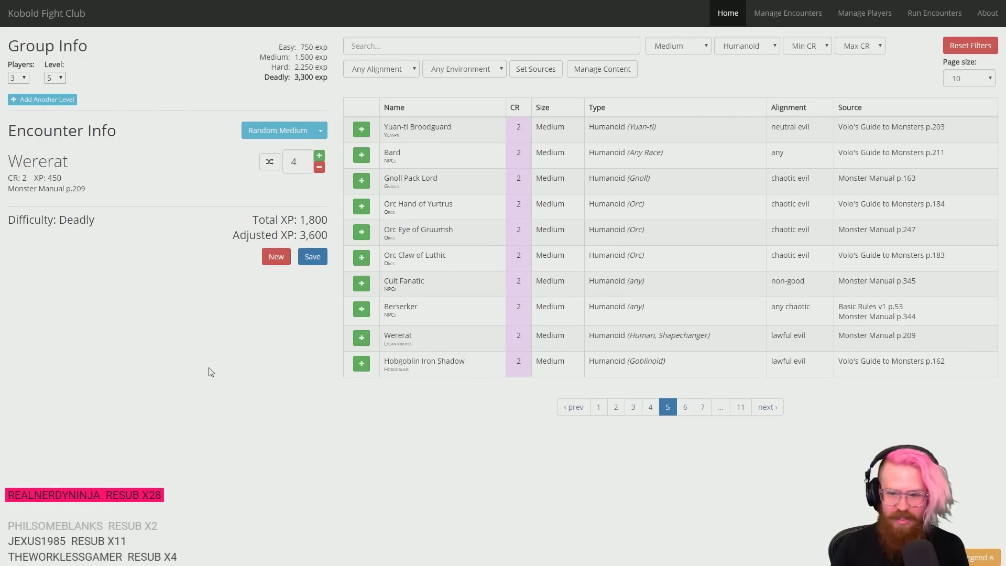
- Switch to Roll20 and append "(4 wererats)" to the mercenary freebooters line in the Encounters list
{"action": "key", "text": "ctrl+Tab"}
{"action": "key", "text": "ctrl+Tab"}
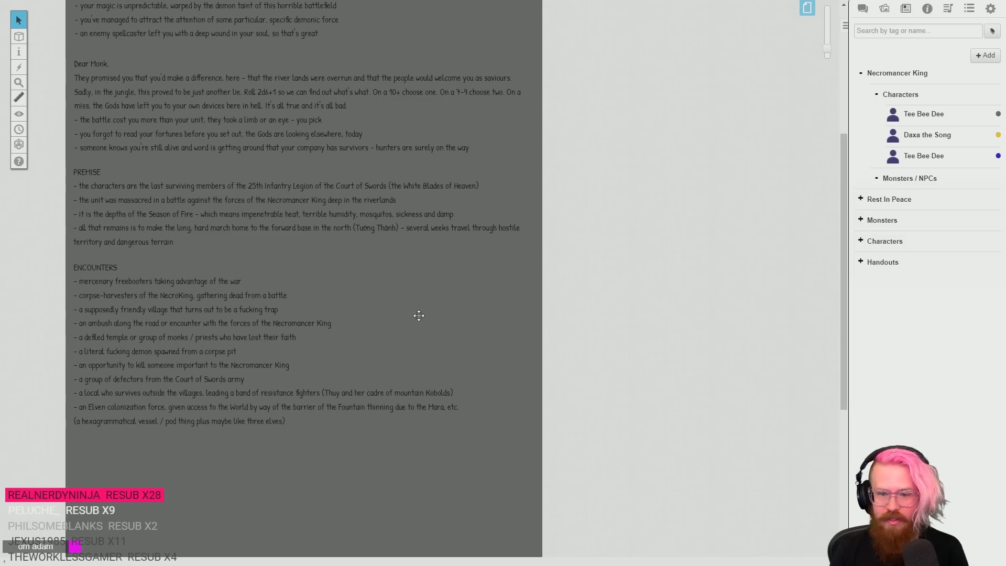
{"action": "double_click", "coordinate": [236, 281]}
{"action": "type", "text": "(4)"}
{"action": "type", "text": " wererats"}
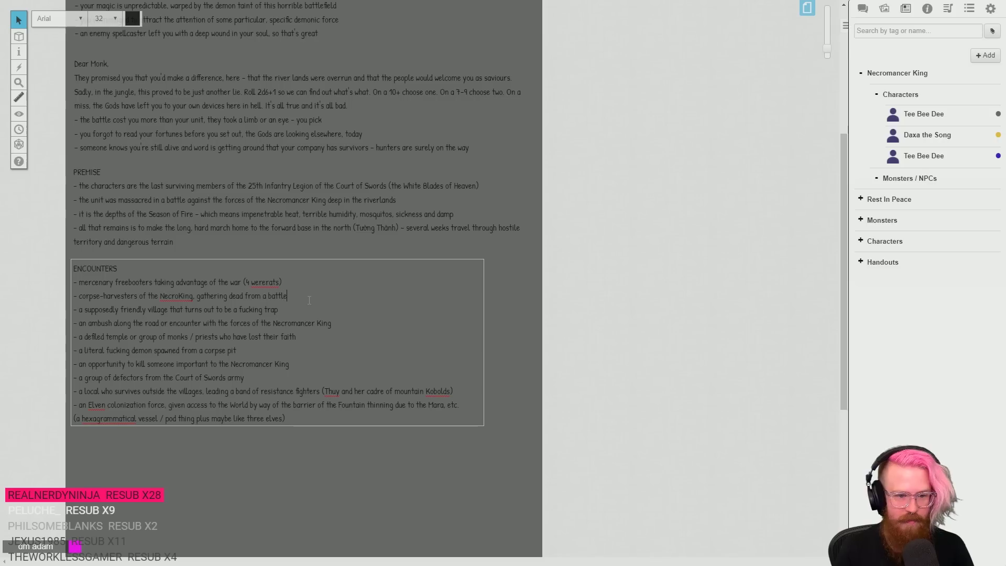
{"action": "type", "text": " ()"}
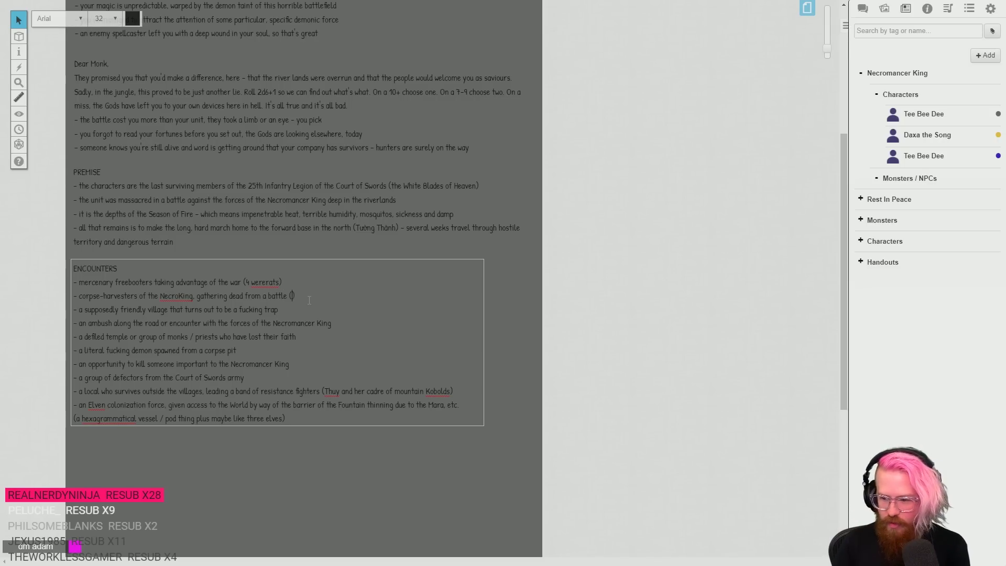
{"action": "key", "text": "Left"}
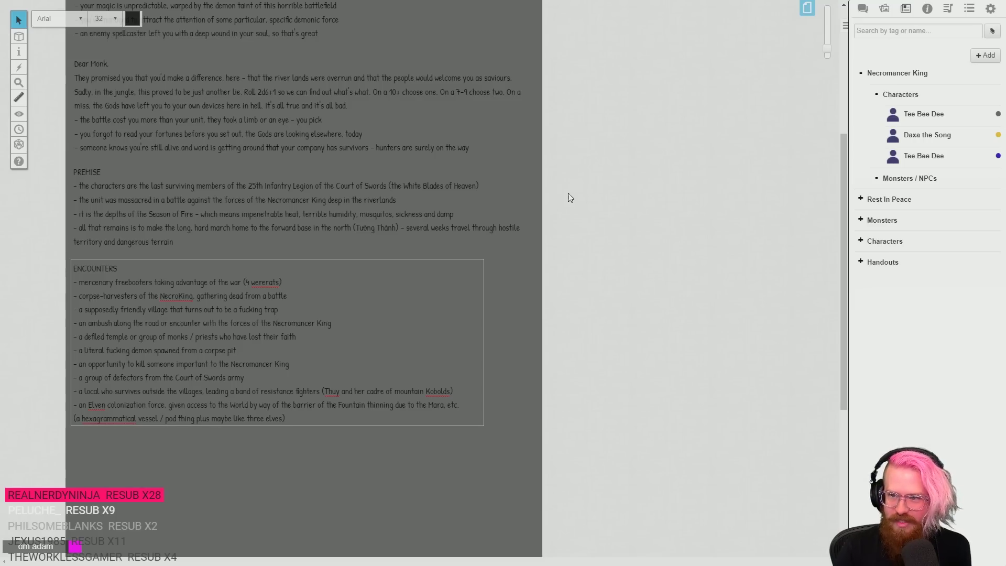
- Open the D&D 5th Edition compendium and search it for "were"
{"action": "left_click", "coordinate": [927, 9]}
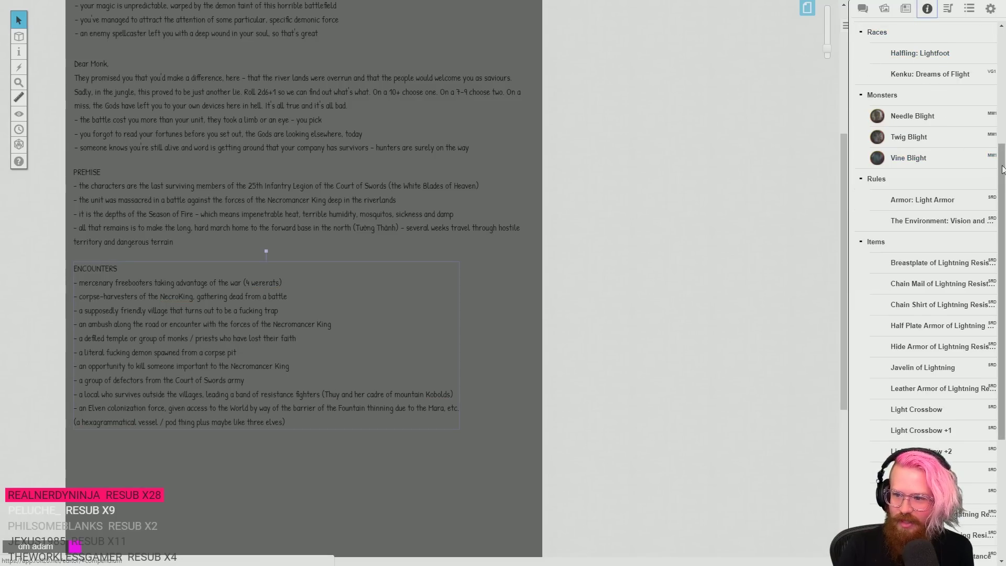
{"action": "scroll", "coordinate": [1003, 170], "scroll_direction": "up", "scroll_amount": 5}
{"action": "left_click", "coordinate": [906, 10]}
{"action": "left_click", "coordinate": [927, 9]}
{"action": "left_click", "coordinate": [916, 46]}
{"action": "type", "text": "wa"}
{"action": "key", "text": "BackSpace"}
{"action": "type", "text": "ere"}
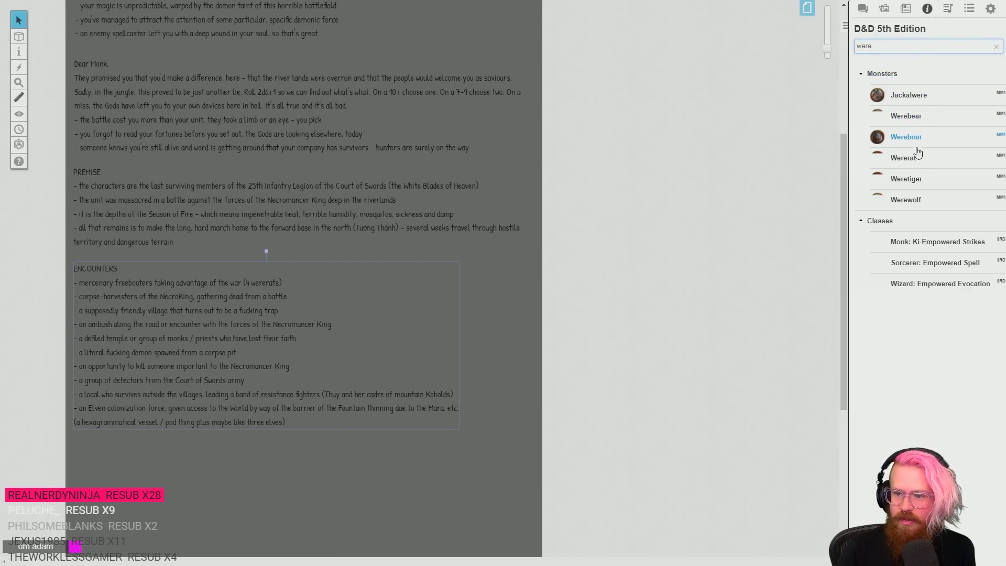
- Try to open the Wererat compendium entry, and close its window
{"action": "left_click", "coordinate": [904, 158]}
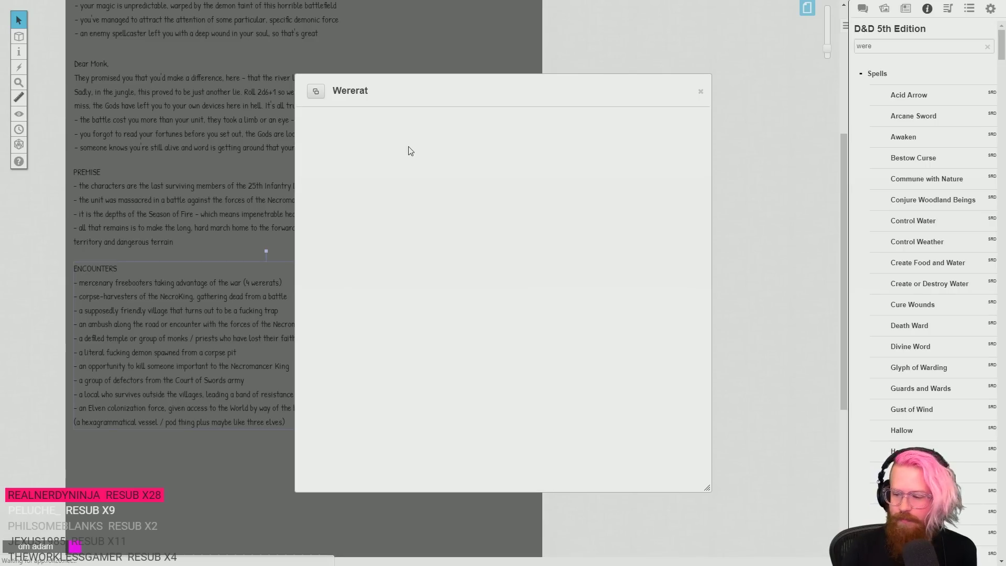
{"action": "left_click_drag", "start_coordinate": [368, 90], "coordinate": [377, 79]}
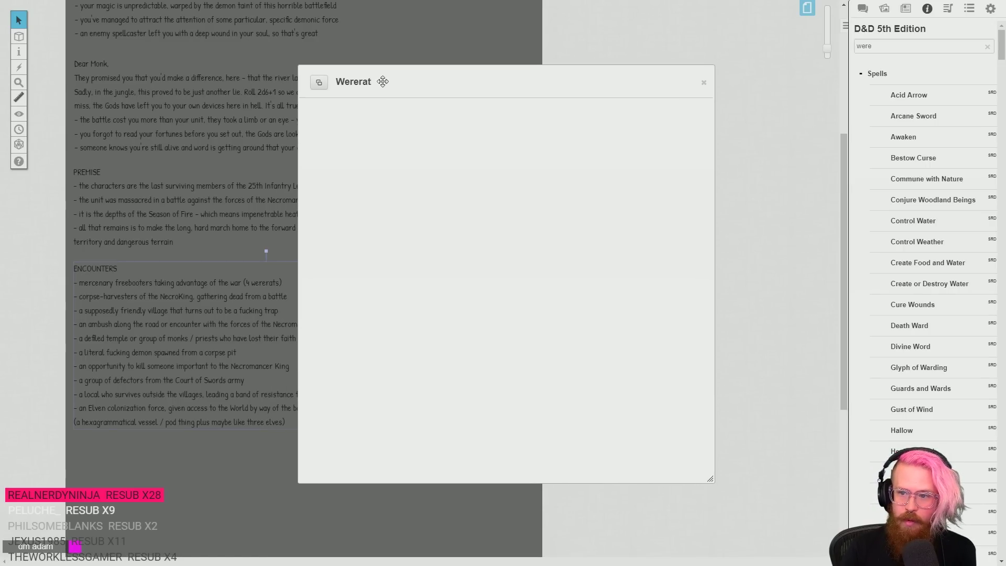
{"action": "left_click", "coordinate": [708, 81]}
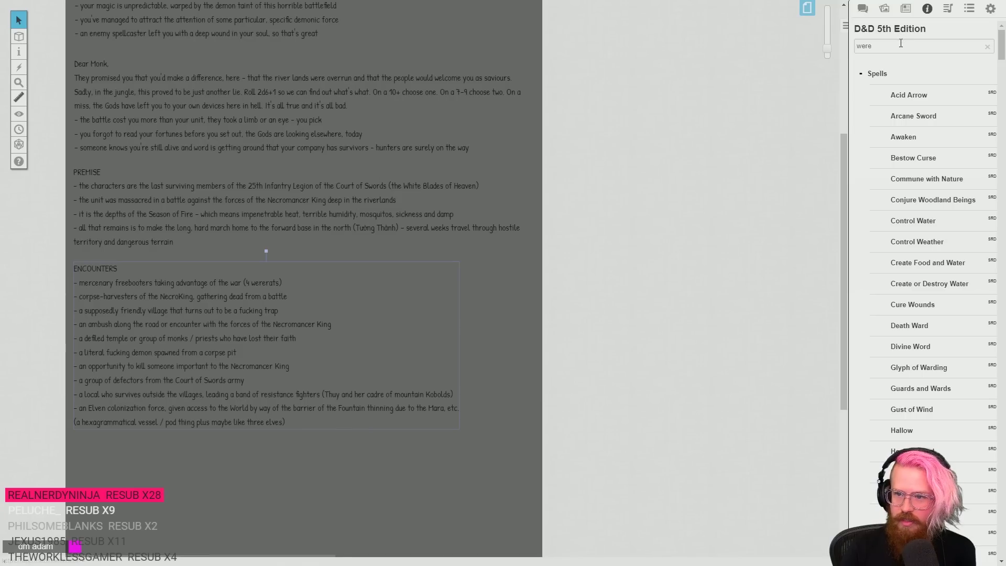
- Search the compendium for "wererat"
{"action": "scroll", "coordinate": [902, 375], "scroll_direction": "down", "scroll_amount": 5}
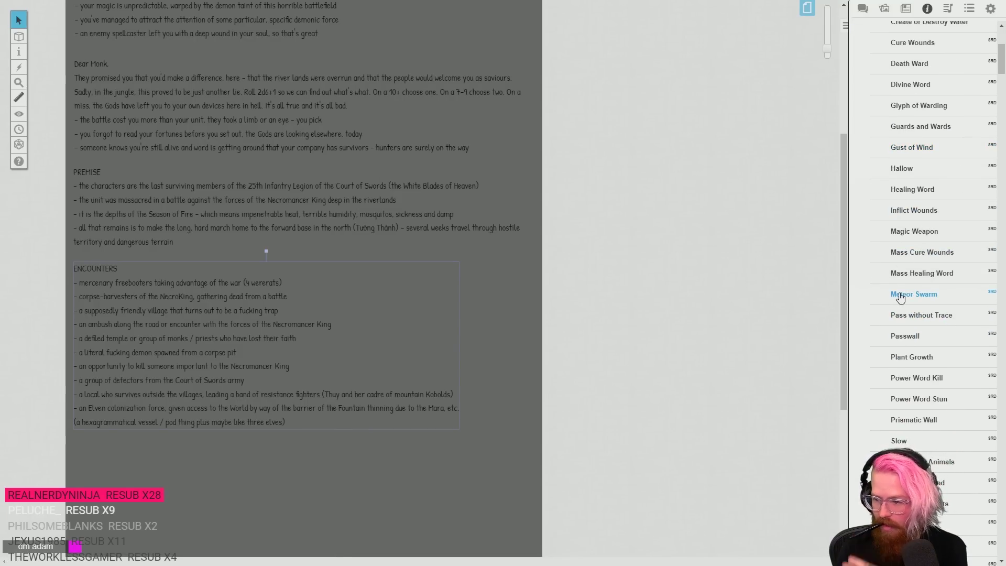
{"action": "scroll", "coordinate": [906, 312], "scroll_direction": "up", "scroll_amount": 6}
{"action": "left_click", "coordinate": [890, 45]}
{"action": "type", "text": "were"}
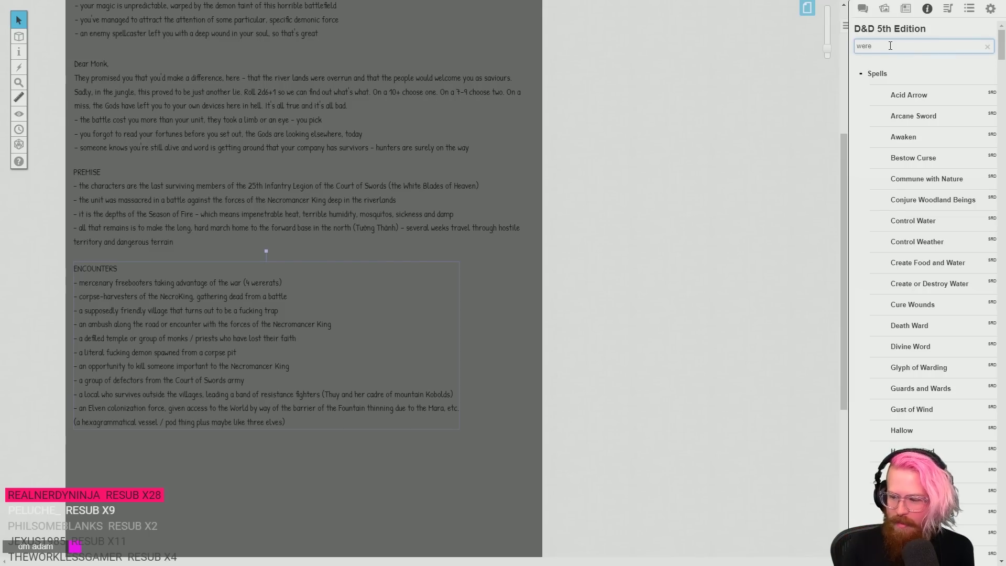
{"action": "type", "text": "rat"}
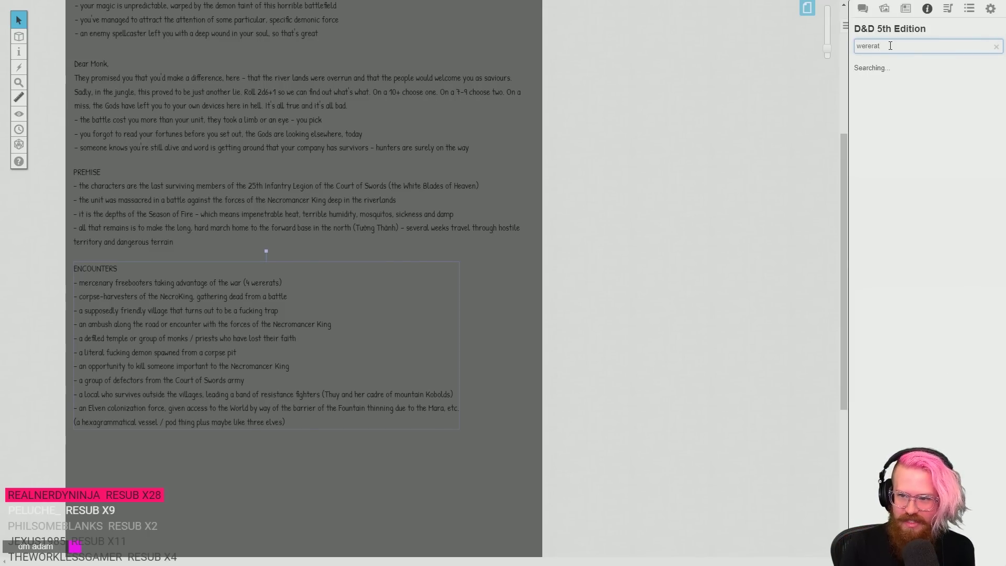
{"action": "type", "text": "s"}
{"action": "key", "text": "BackSpace"}
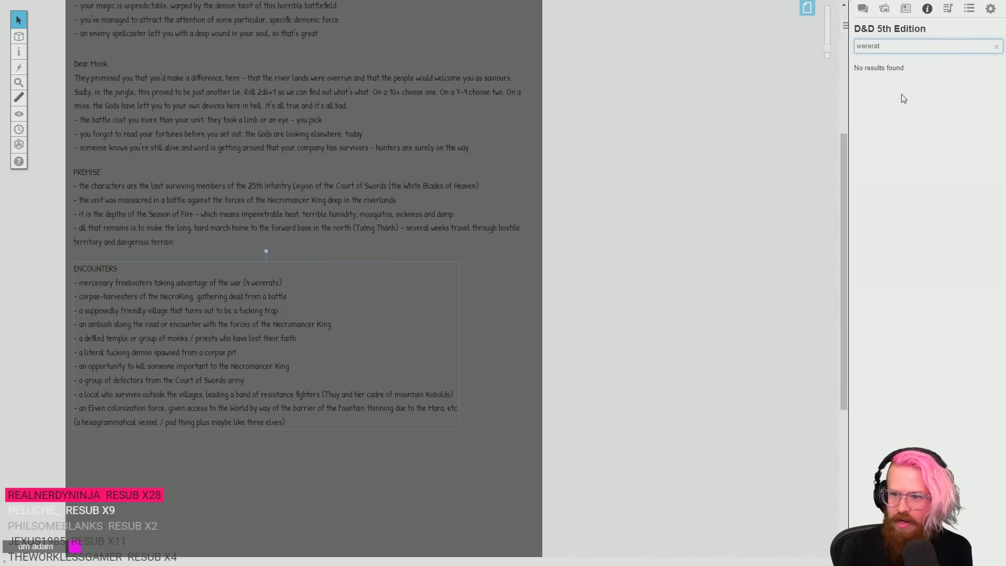
- Open the Wererat compendium entry, examine its traits, actions, attributes and immunities, and close it
{"action": "left_click", "coordinate": [902, 95]}
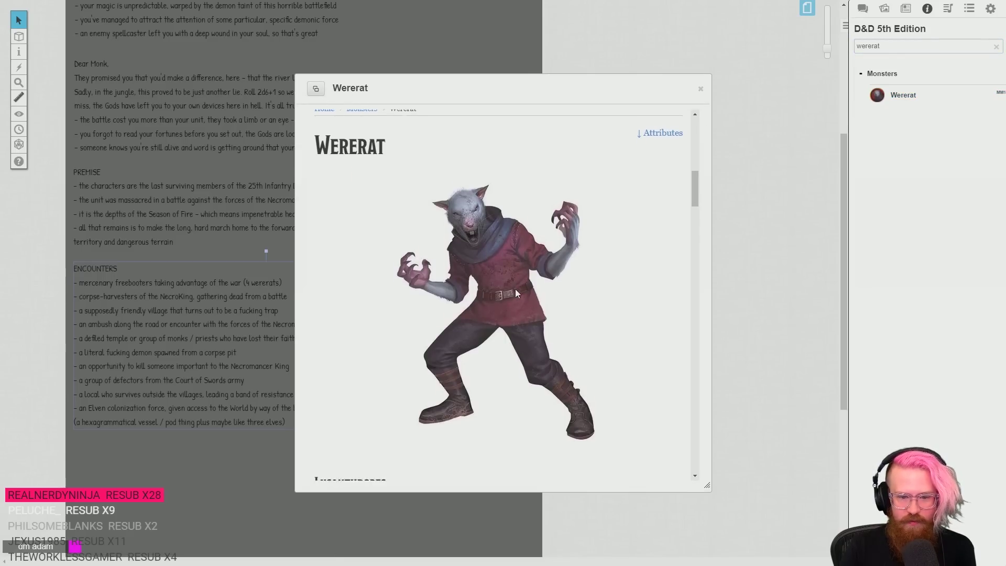
{"action": "scroll", "coordinate": [516, 289], "scroll_direction": "down", "scroll_amount": 10}
{"action": "scroll", "coordinate": [476, 360], "scroll_direction": "down", "scroll_amount": 10}
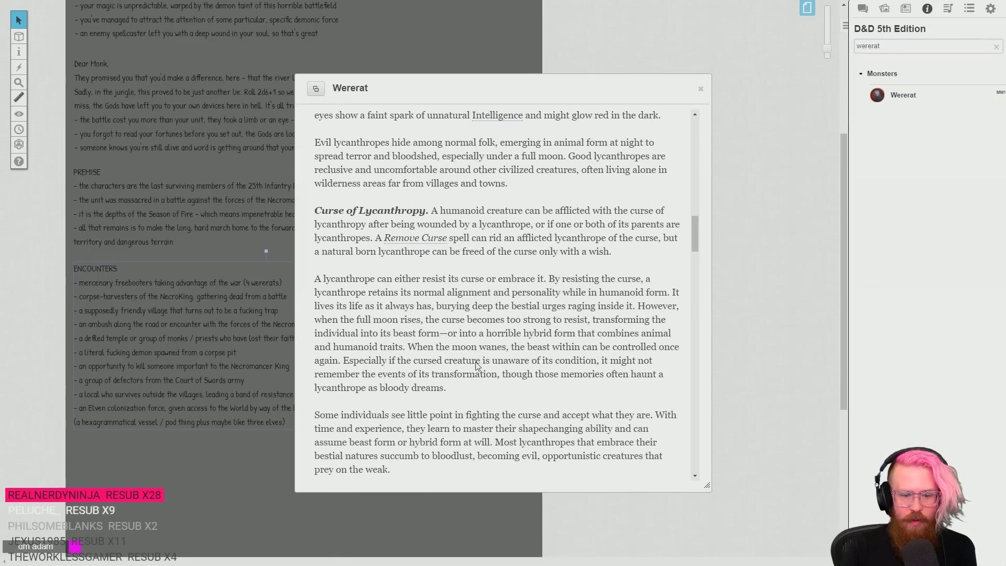
{"action": "scroll", "coordinate": [477, 366], "scroll_direction": "down", "scroll_amount": 10}
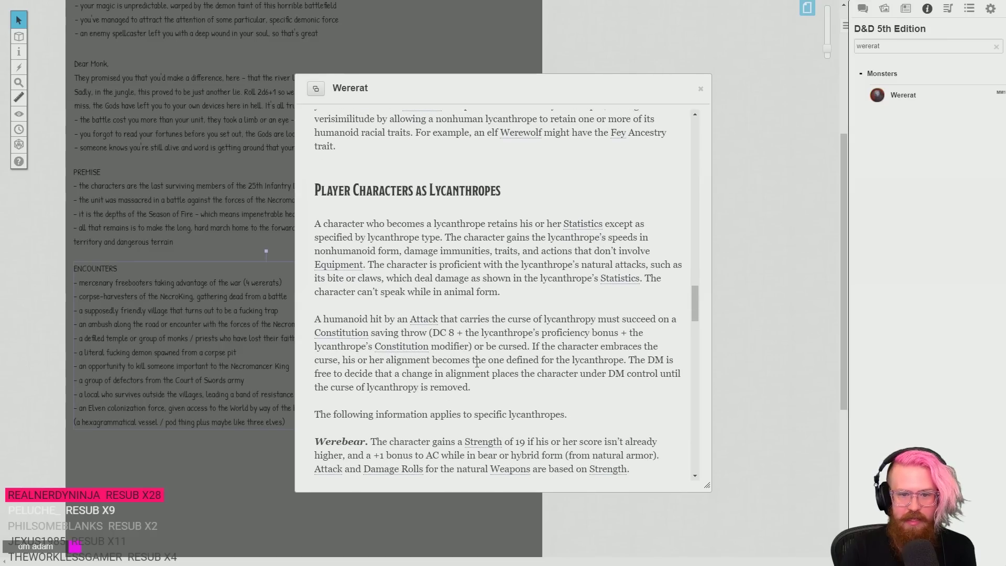
{"action": "scroll", "coordinate": [477, 363], "scroll_direction": "down", "scroll_amount": 5}
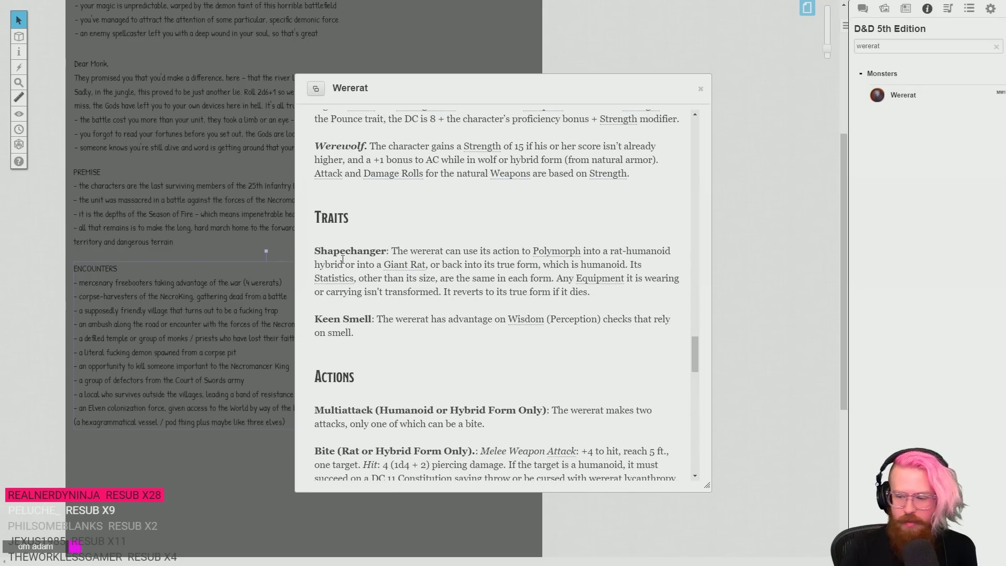
{"action": "scroll", "coordinate": [424, 341], "scroll_direction": "down", "scroll_amount": 3}
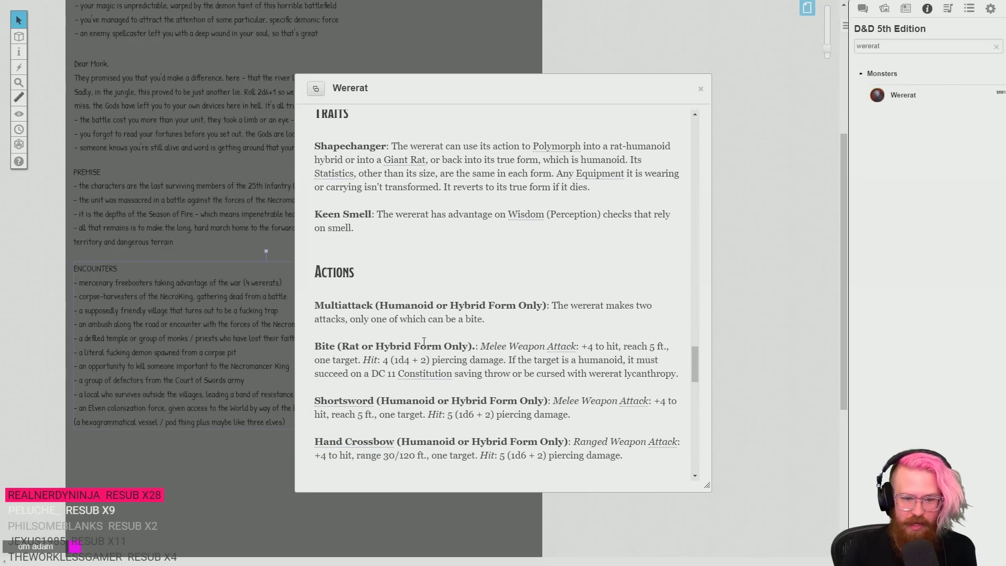
{"action": "scroll", "coordinate": [456, 384], "scroll_direction": "down", "scroll_amount": 10}
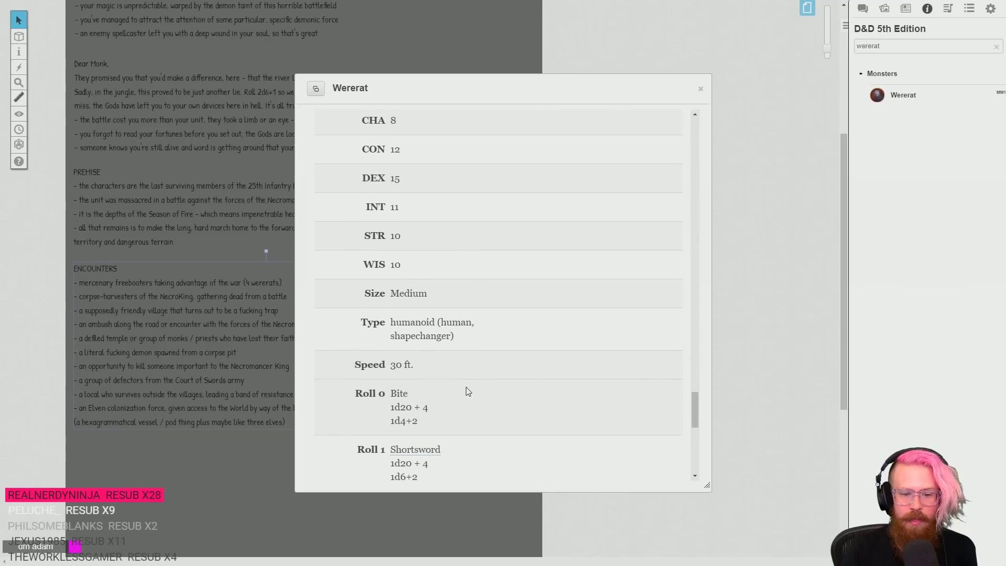
{"action": "scroll", "coordinate": [468, 391], "scroll_direction": "down", "scroll_amount": 6}
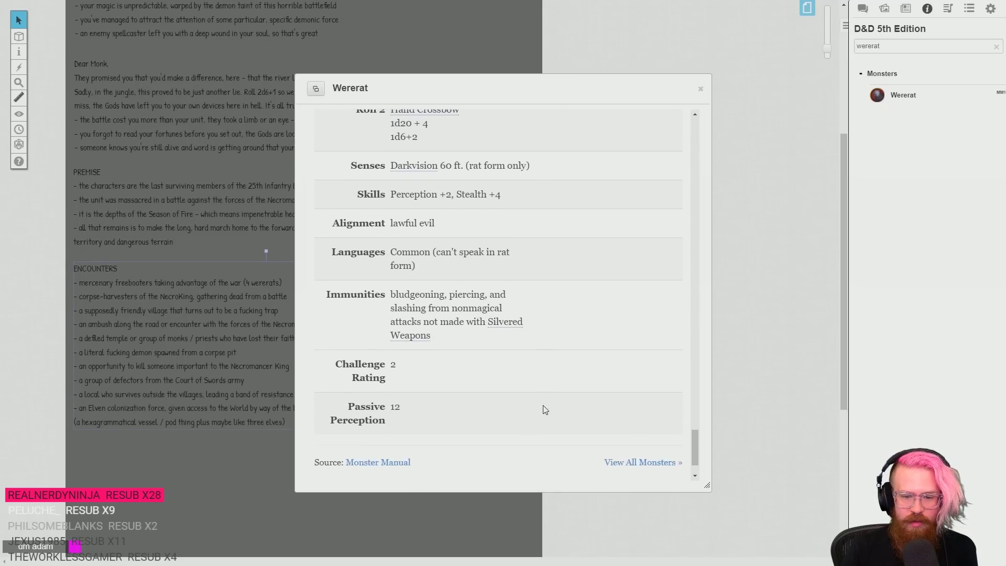
{"action": "left_click_drag", "start_coordinate": [457, 326], "coordinate": [390, 271]}
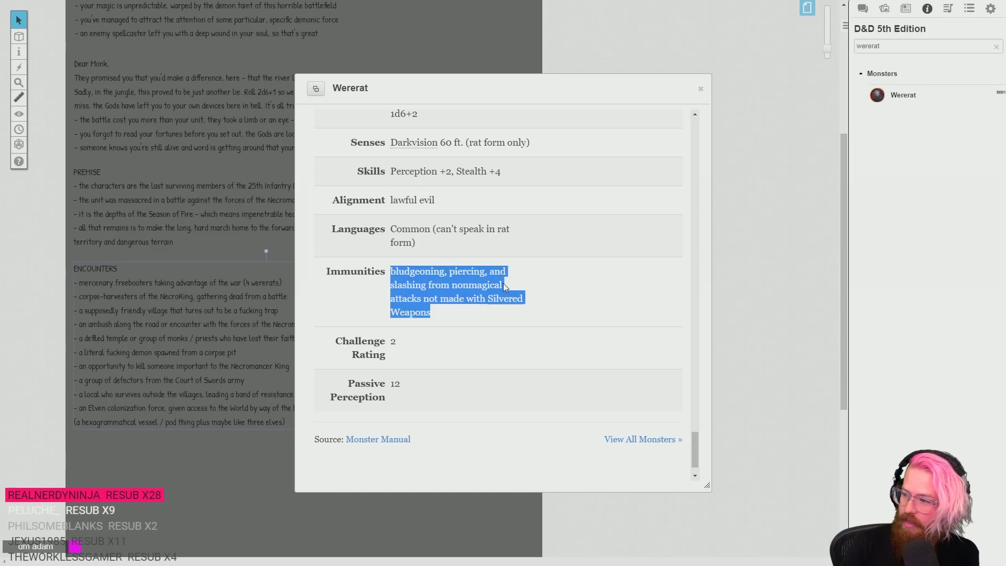
{"action": "left_click", "coordinate": [655, 46]}
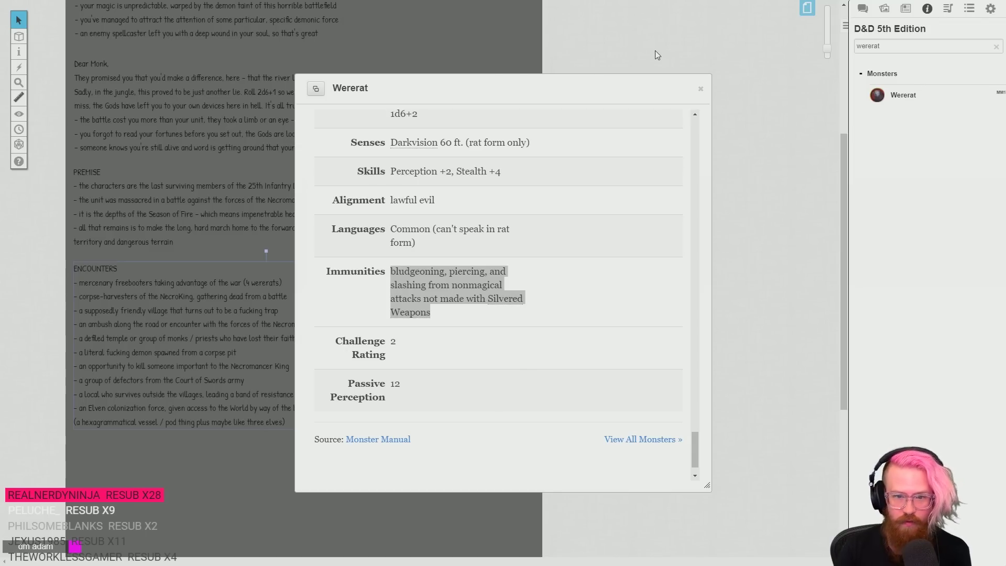
{"action": "left_click", "coordinate": [702, 89]}
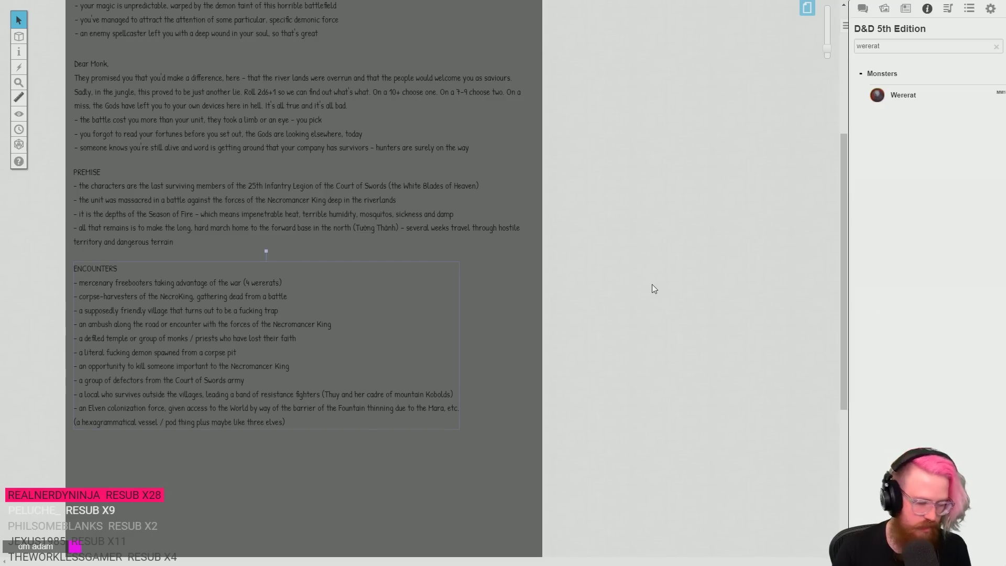
- Switch to Kobold Fight Club, set the group to 4 players and raise the encounter to 5 wererats
{"action": "key", "text": "alt+Tab"}
{"action": "left_click", "coordinate": [18, 78]}
{"action": "left_click", "coordinate": [18, 123]}
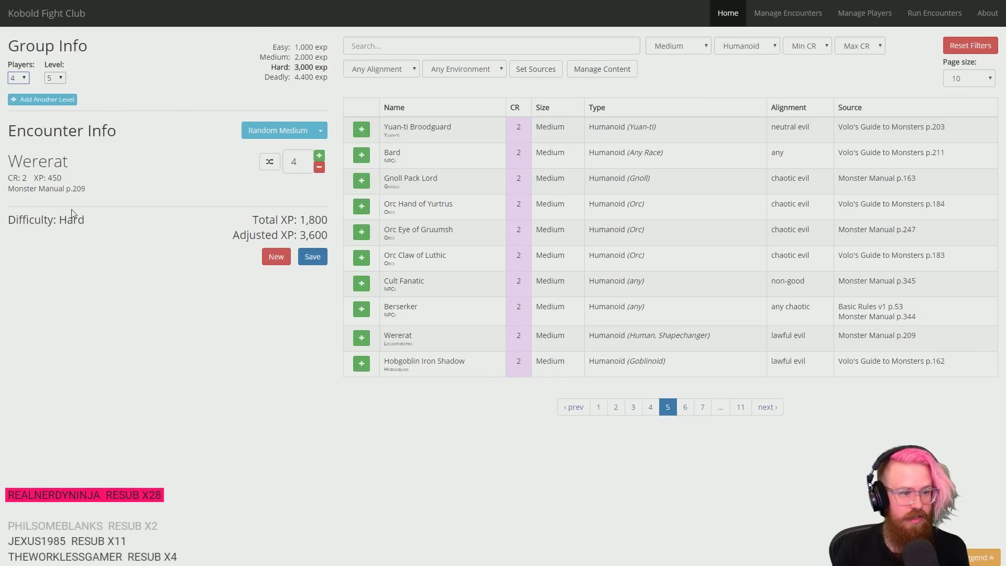
{"action": "left_click", "coordinate": [320, 156]}
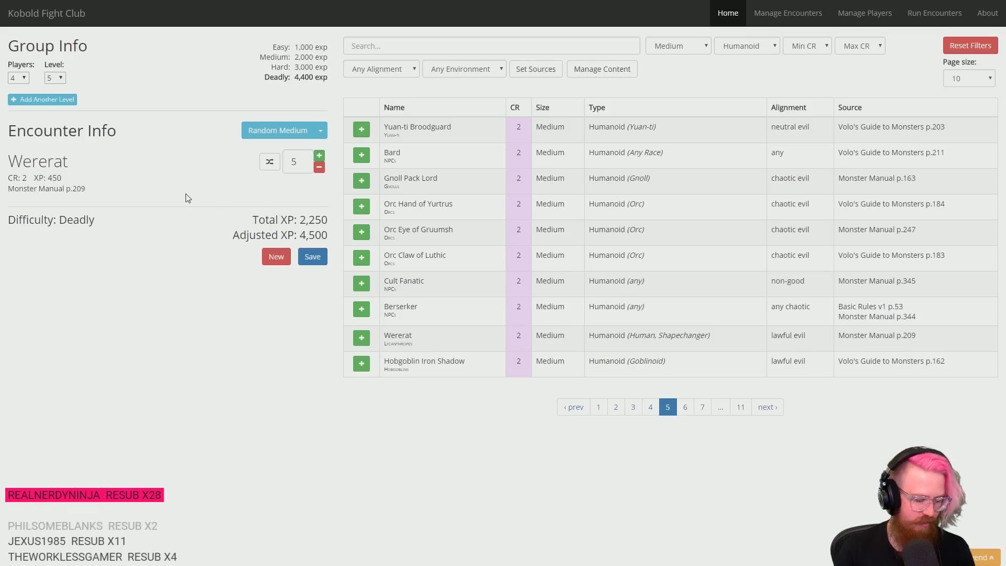
- Switch to Roll20 and change the wererat count on the mercenary freebooters line to 5
{"action": "key", "text": "ctrl+Tab"}
{"action": "key", "text": "ctrl+Tab"}
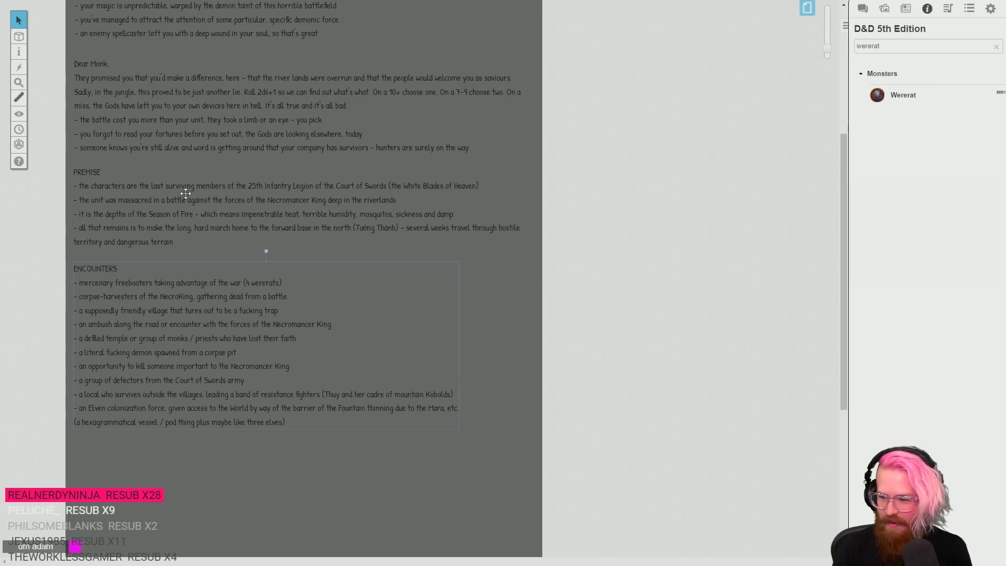
{"action": "double_click", "coordinate": [247, 281]}
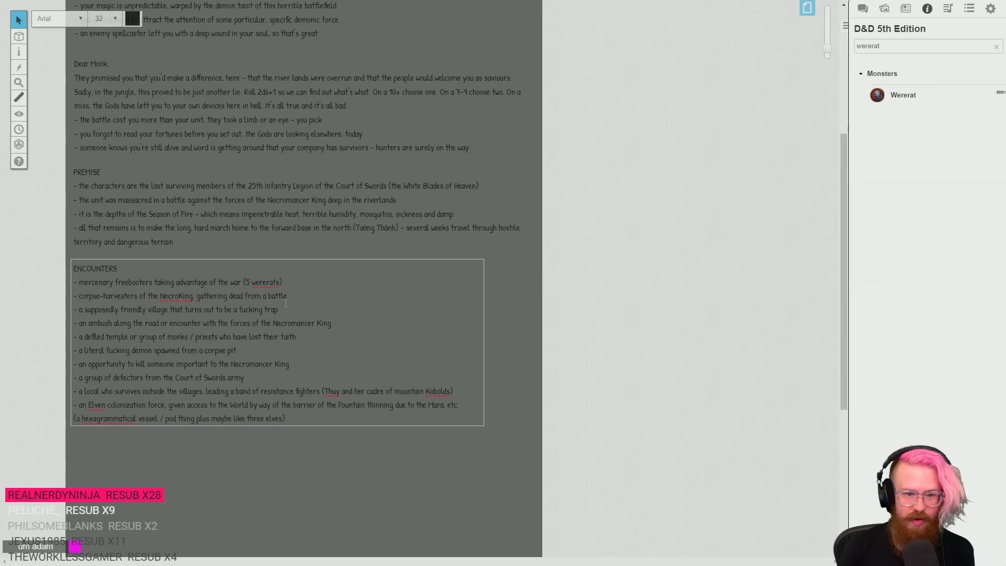
{"action": "left_click", "coordinate": [507, 367]}
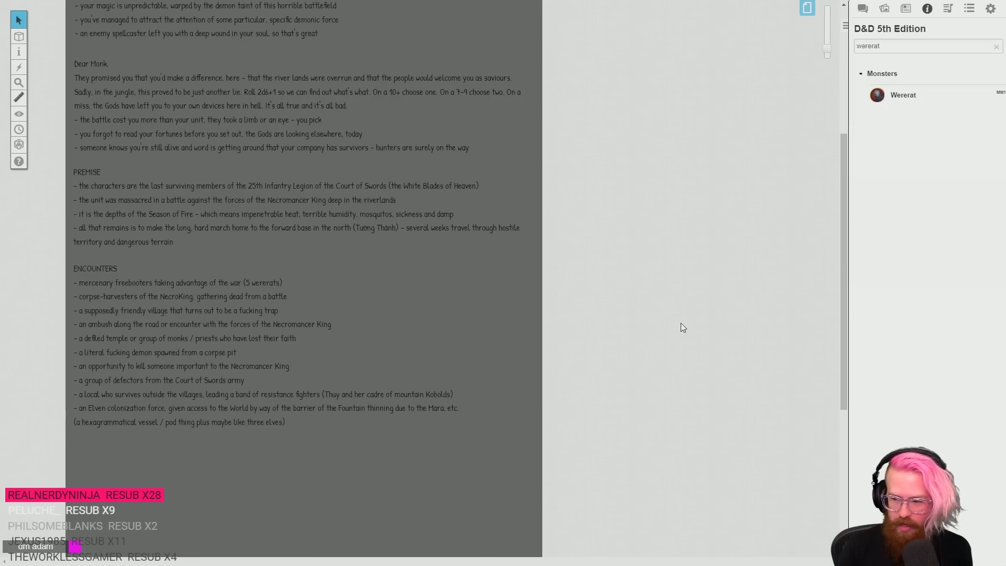
{"action": "left_click", "coordinate": [274, 288]}
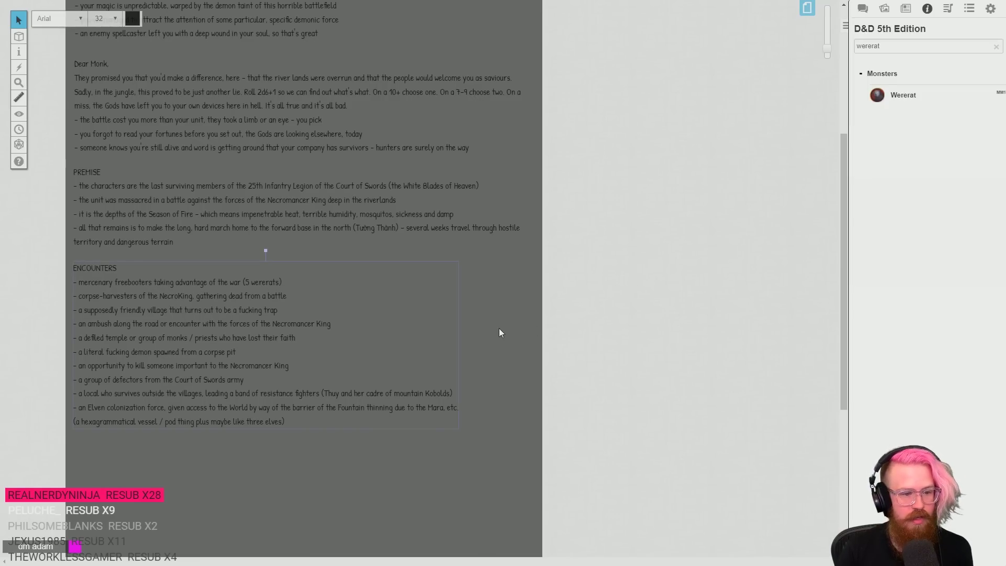
- Switch to Kobold Fight Club and remove all the wererats from the encounter
{"action": "key", "text": "ctrl+Tab"}
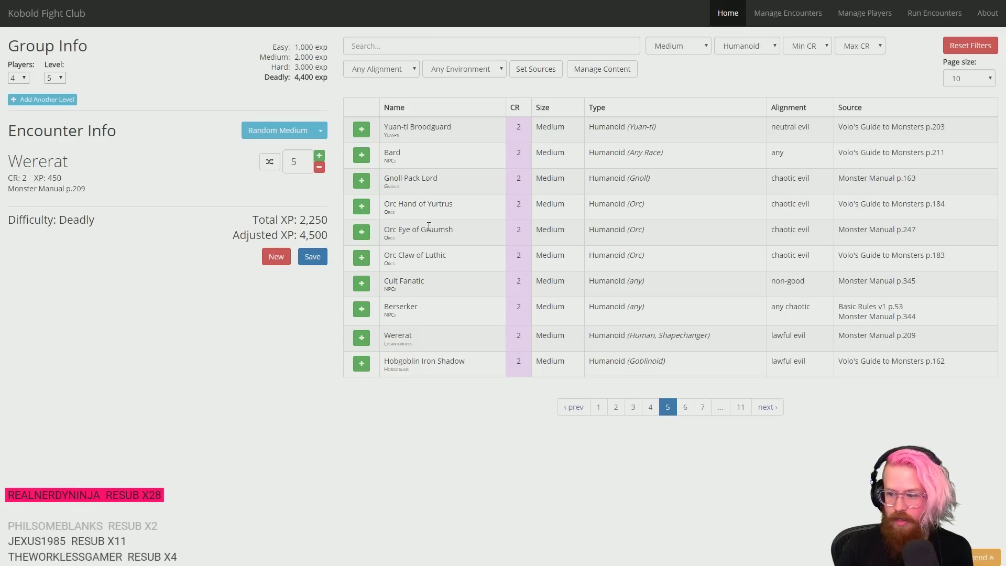
{"action": "left_click", "coordinate": [318, 167]}
{"action": "left_click", "coordinate": [319, 167]}
{"action": "left_click", "coordinate": [318, 167]}
{"action": "left_click", "coordinate": [318, 167]}
{"action": "left_click", "coordinate": [318, 167]}
- Filter the monster list to any size and the Undead type
{"action": "left_click", "coordinate": [400, 42]}
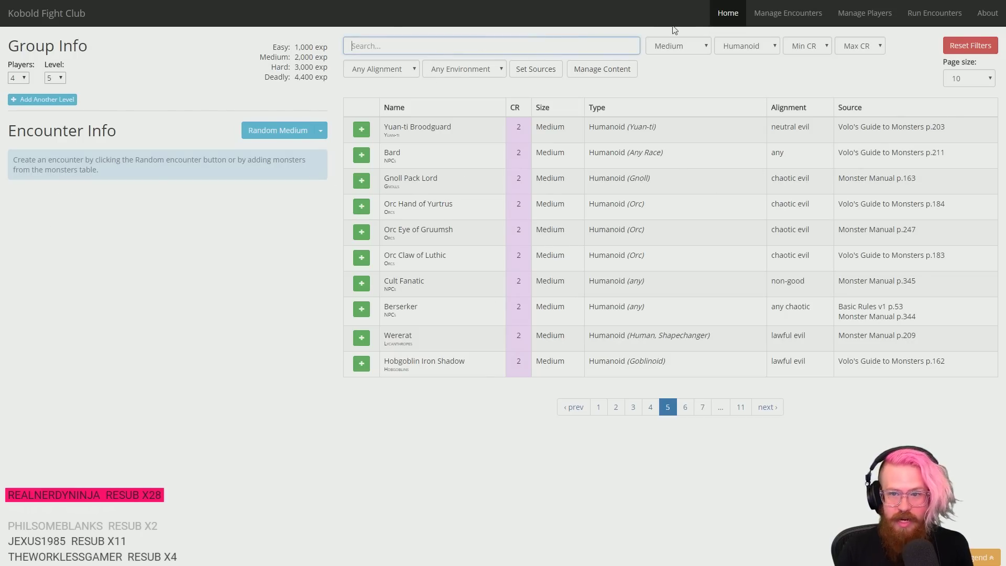
{"action": "left_click", "coordinate": [750, 51]}
{"action": "left_click", "coordinate": [742, 62]}
{"action": "left_click", "coordinate": [679, 45]}
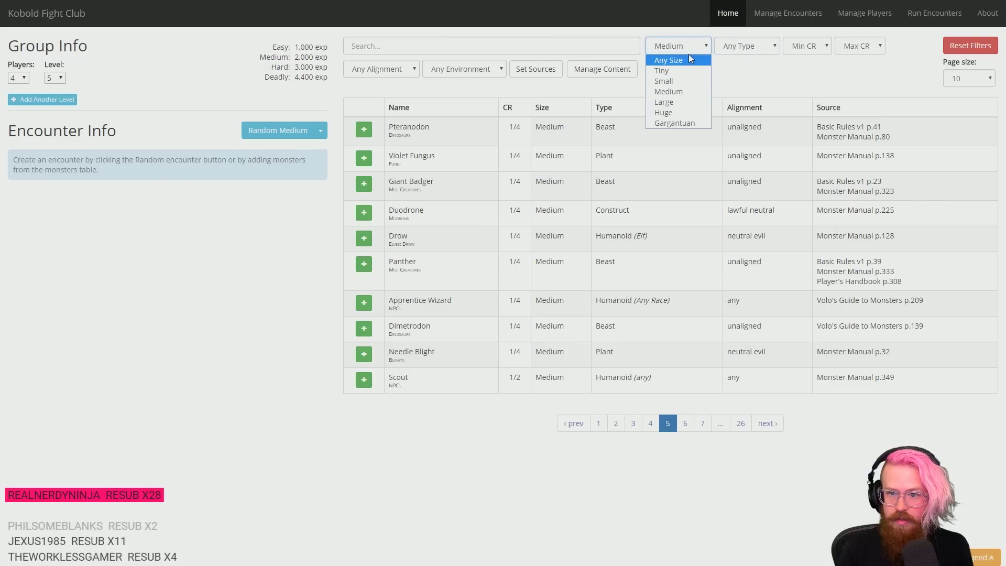
{"action": "left_click", "coordinate": [689, 54]}
{"action": "left_click", "coordinate": [769, 42]}
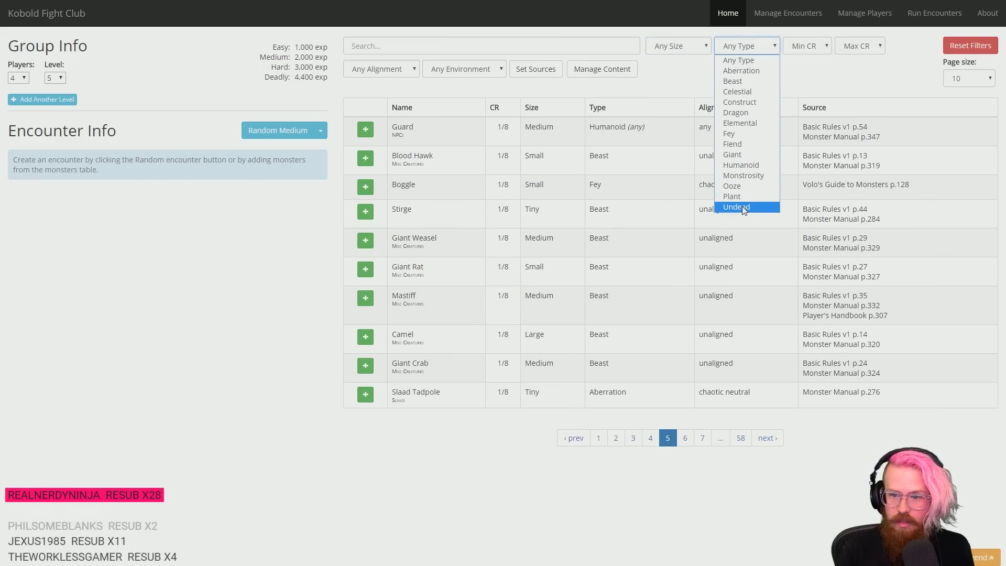
{"action": "left_click", "coordinate": [775, 205]}
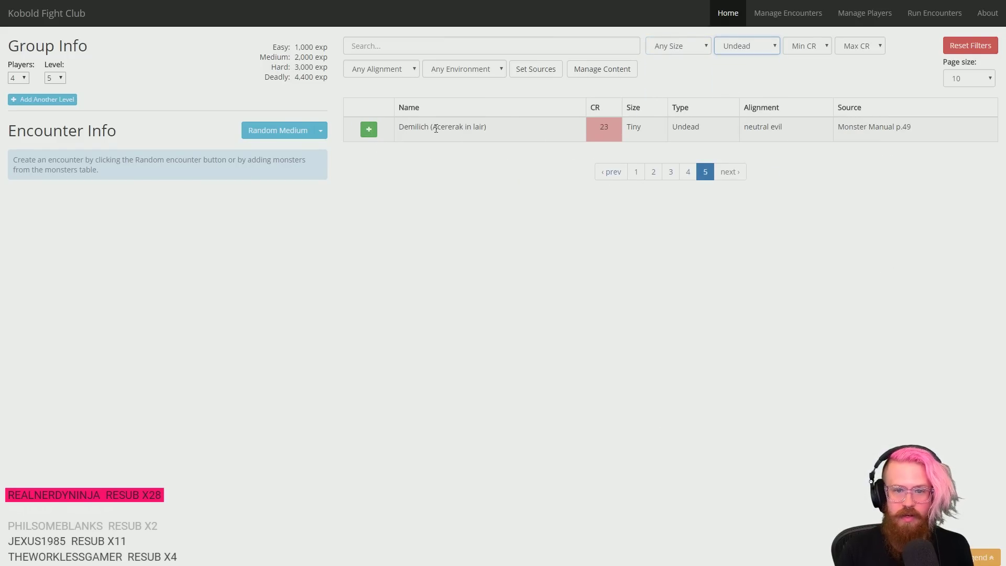
- Look through the undead monster pages and try one Ghost in the encounter, removing it again
{"action": "left_click_drag", "start_coordinate": [485, 127], "coordinate": [398, 127]}
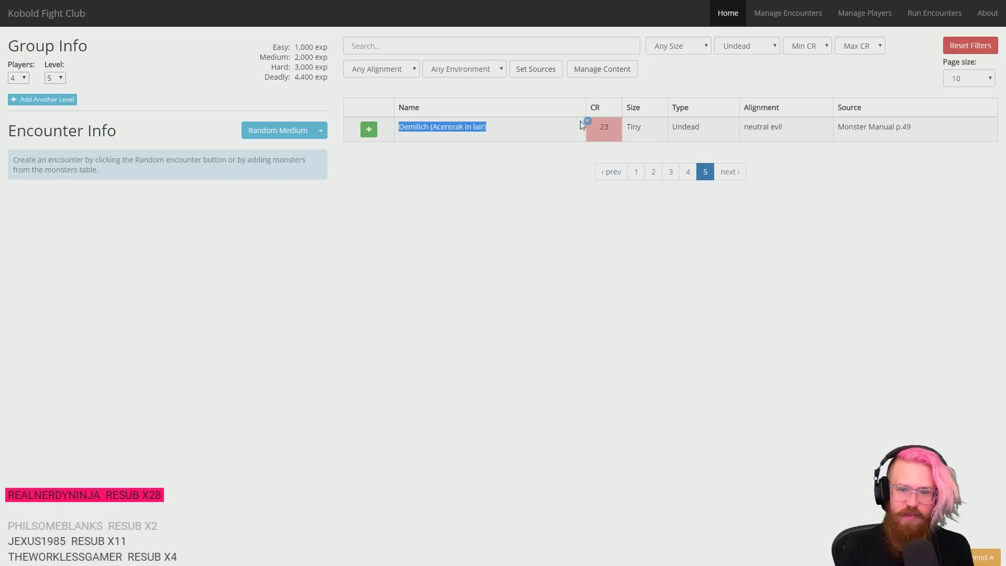
{"action": "left_click", "coordinate": [634, 173]}
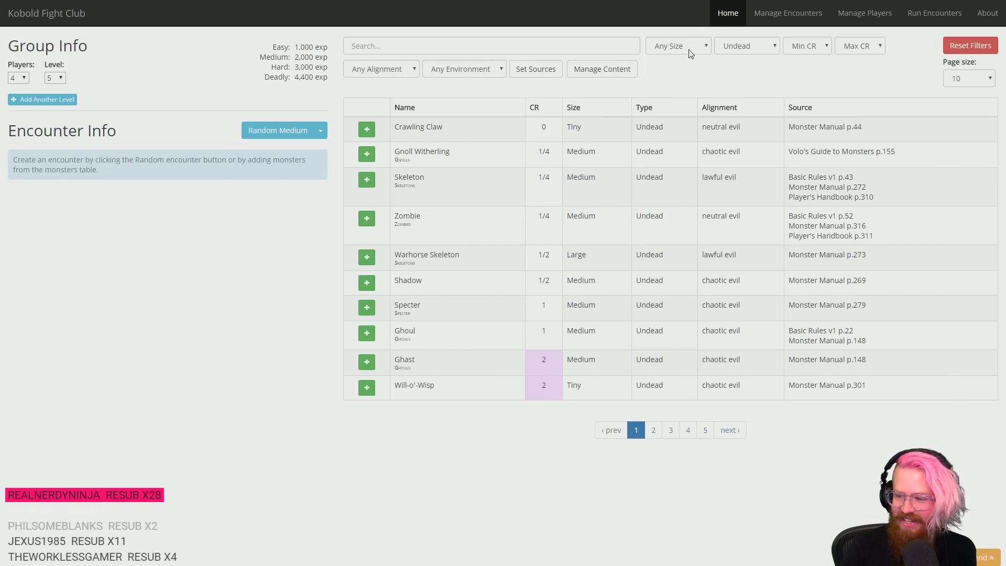
{"action": "left_click", "coordinate": [655, 433]}
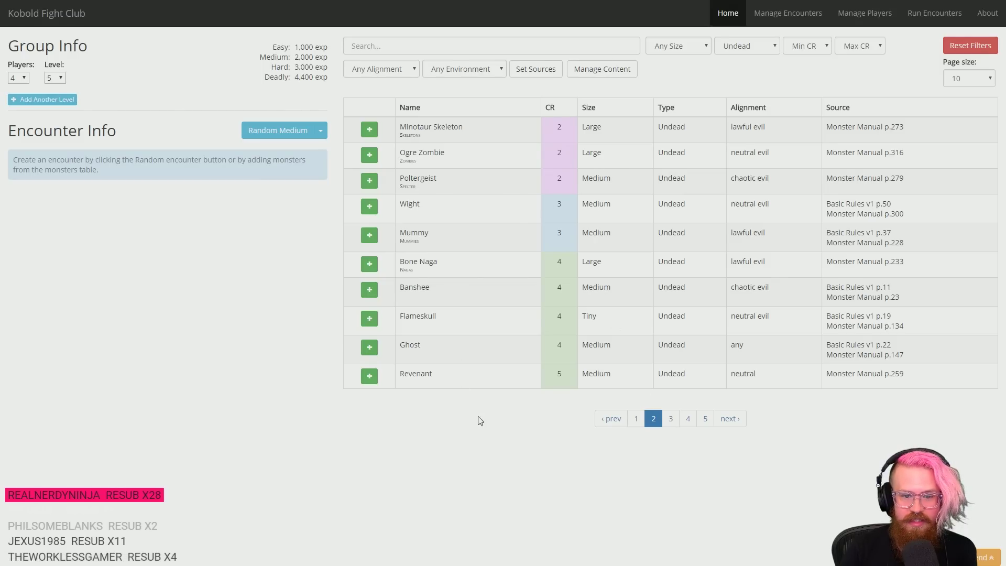
{"action": "left_click", "coordinate": [370, 347]}
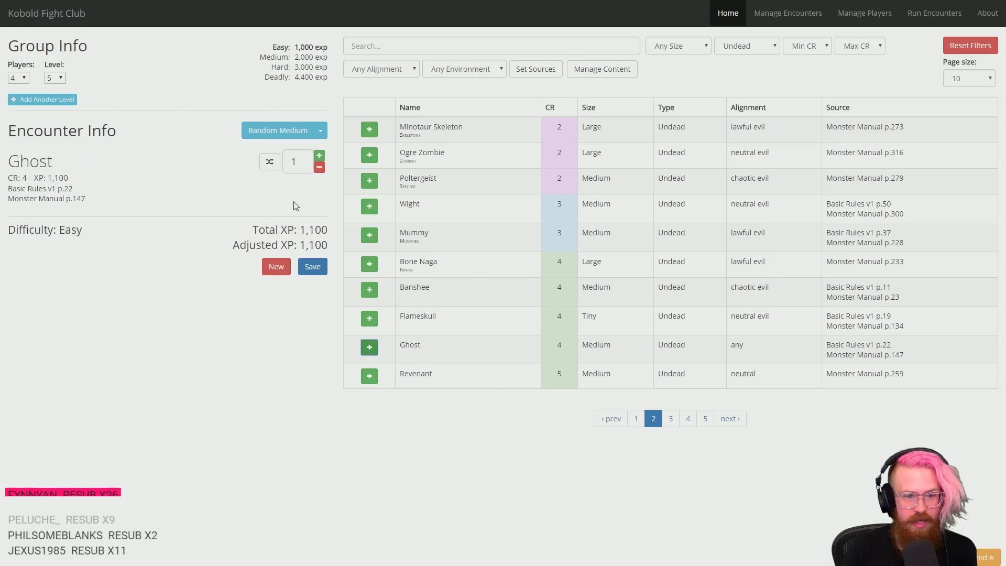
{"action": "left_click", "coordinate": [317, 169]}
{"action": "left_click", "coordinate": [672, 419]}
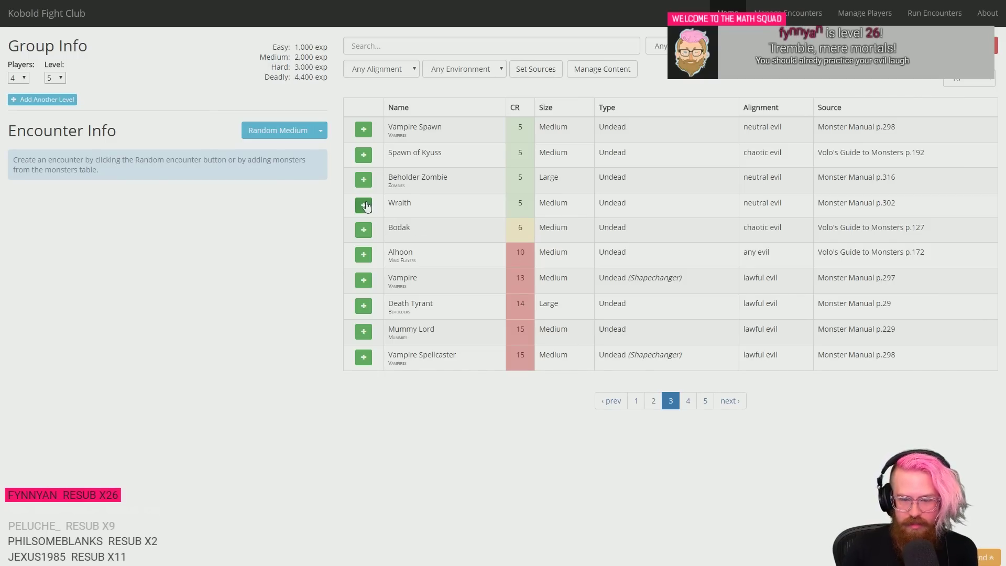
{"action": "left_click", "coordinate": [653, 403]}
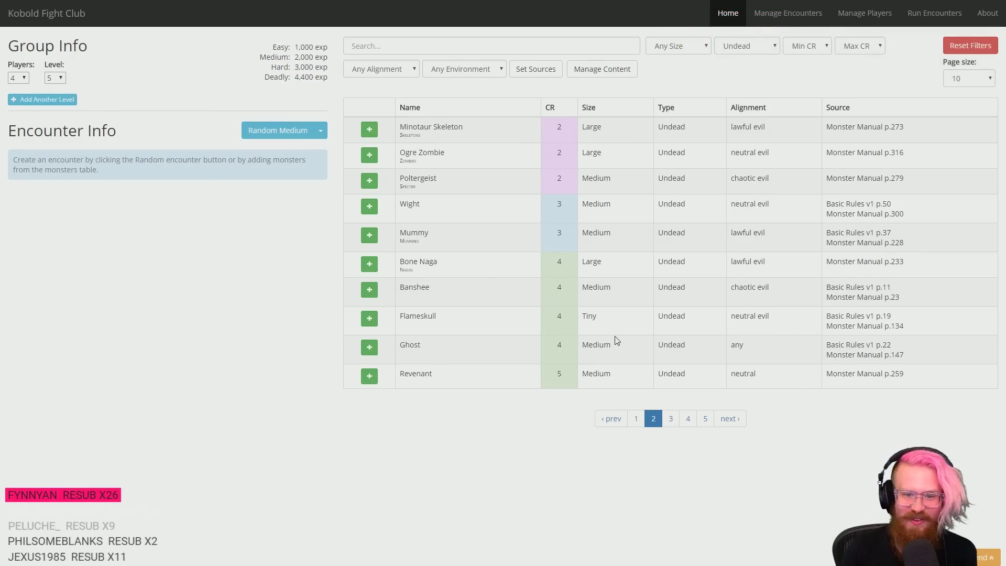
- Try three Wights in the encounter, reduce them to two, and clear them
{"action": "left_click", "coordinate": [369, 207]}
{"action": "double_click", "coordinate": [370, 208]}
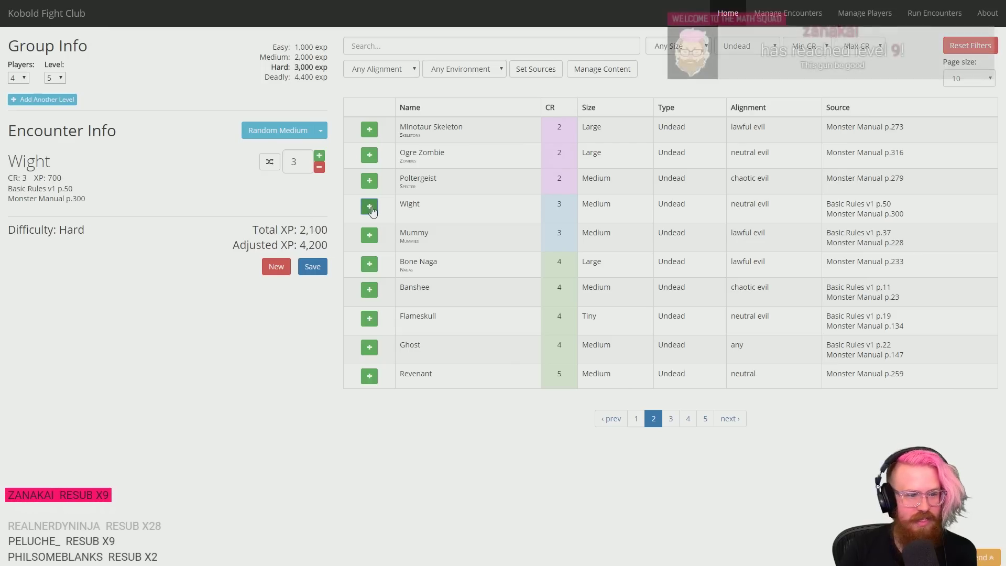
{"action": "left_click", "coordinate": [319, 167]}
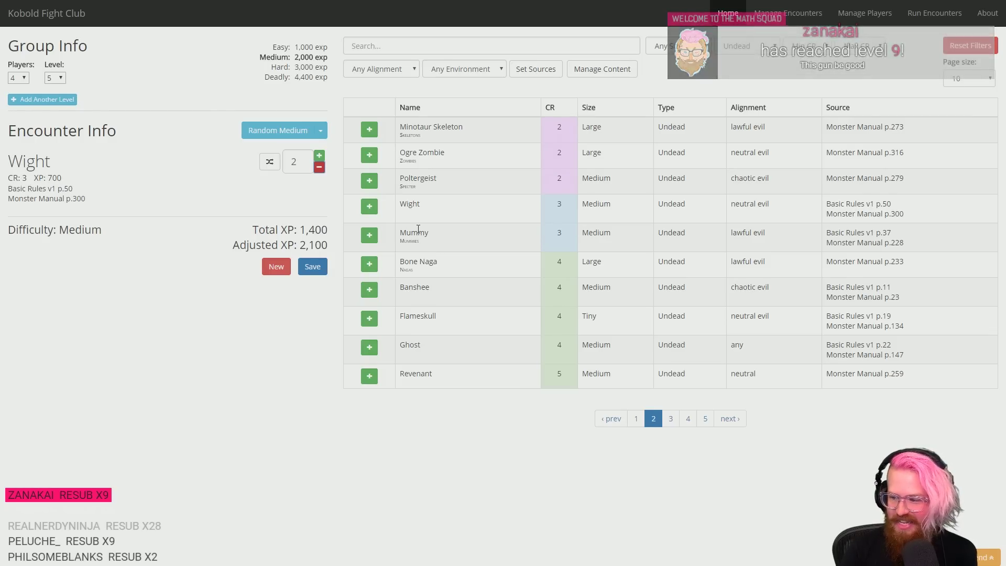
{"action": "left_click", "coordinate": [636, 419]}
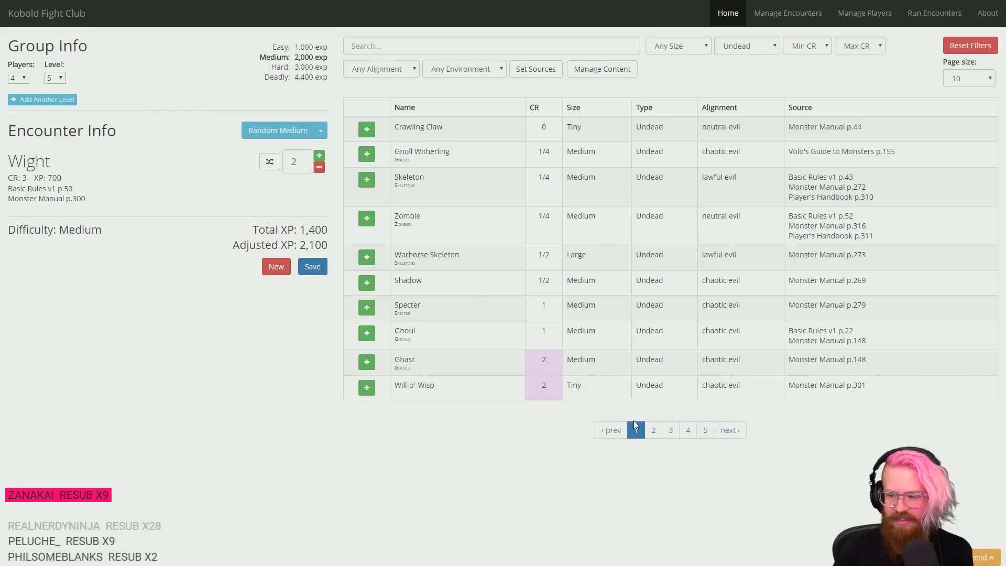
{"action": "left_click", "coordinate": [319, 167]}
{"action": "left_click", "coordinate": [319, 167]}
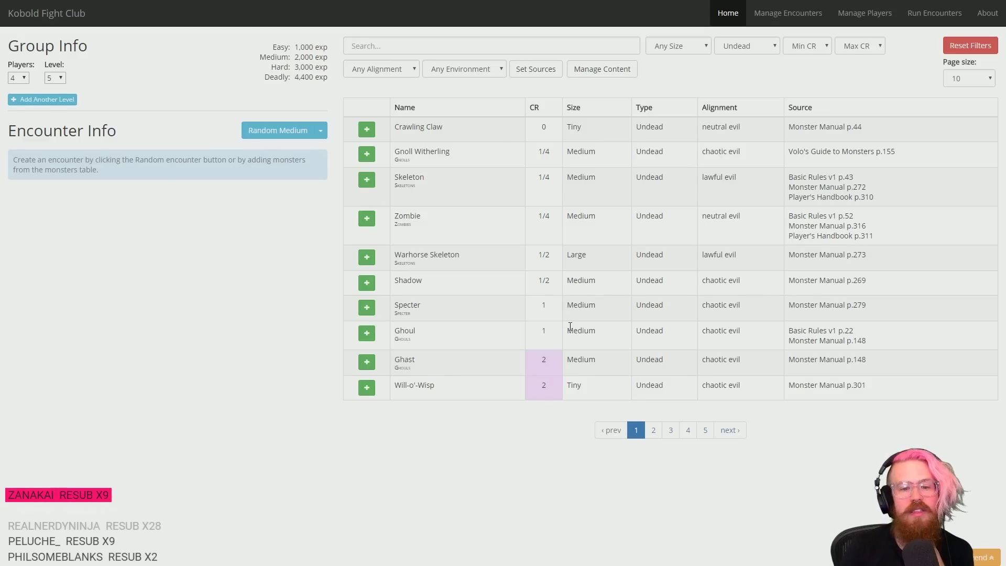
- Check pages 3 and 2 of the undead list, and search the Roll20 compendium for "revenant"
{"action": "left_click", "coordinate": [670, 430]}
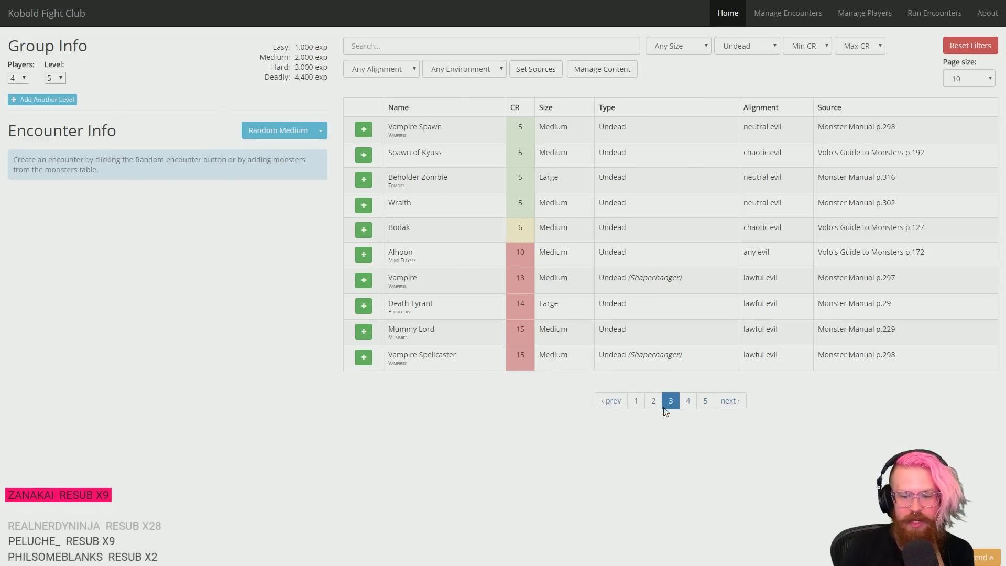
{"action": "left_click", "coordinate": [648, 406]}
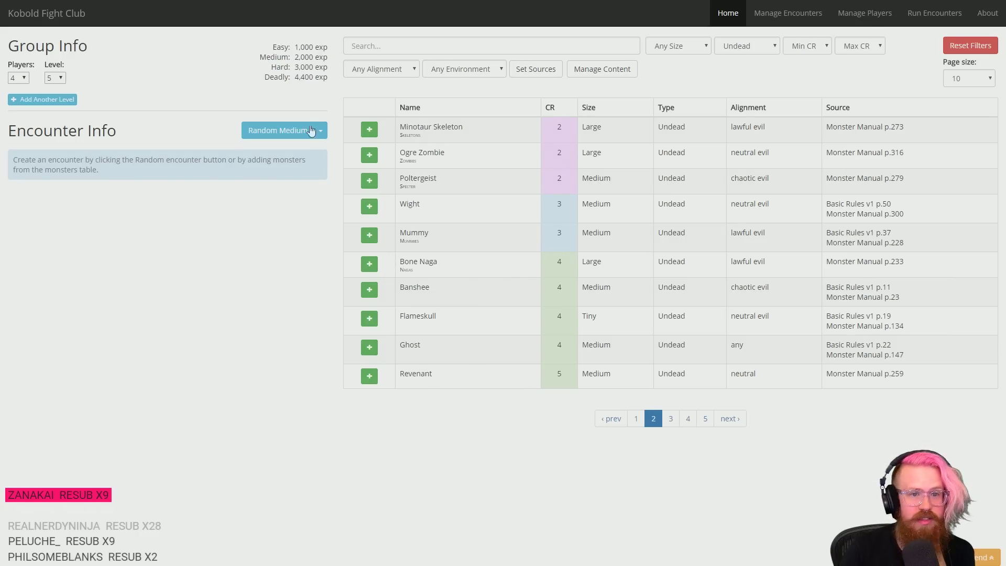
{"action": "key", "text": "alt+Tab"}
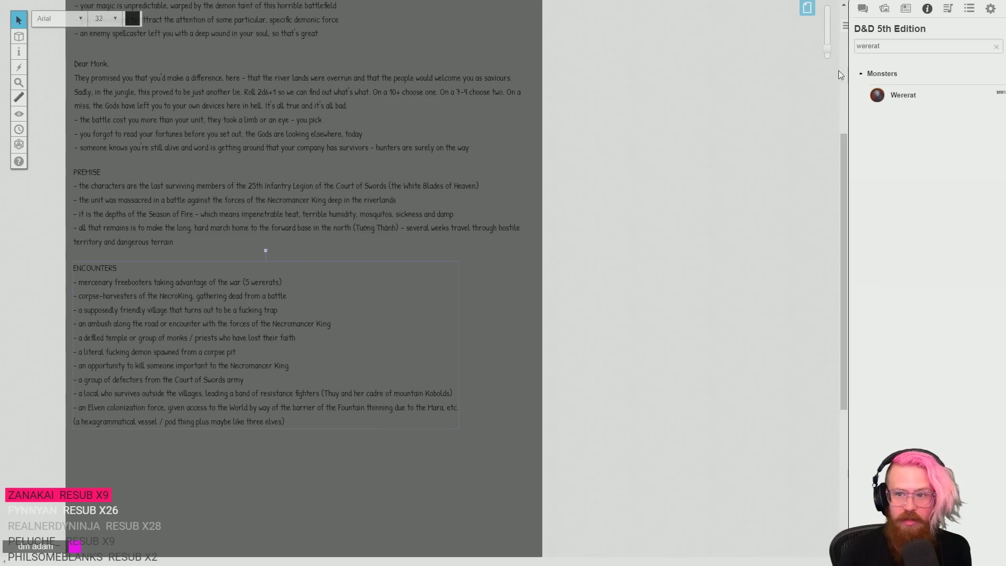
{"action": "double_click", "coordinate": [898, 50]}
{"action": "type", "text": "revenant"}
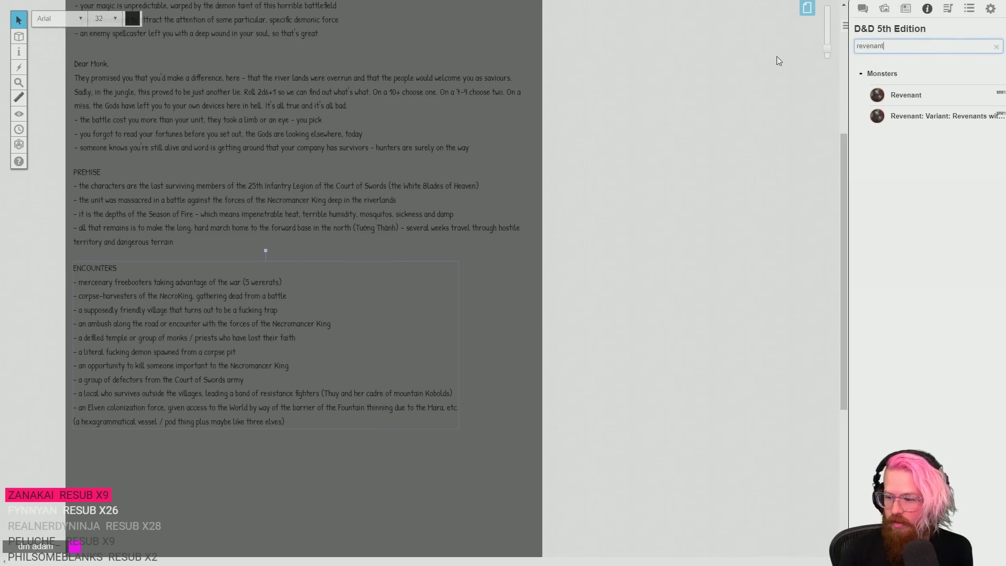
- Open the Revenant compendium entry, read its lore, variant and traits, and close it
{"action": "left_click", "coordinate": [906, 95]}
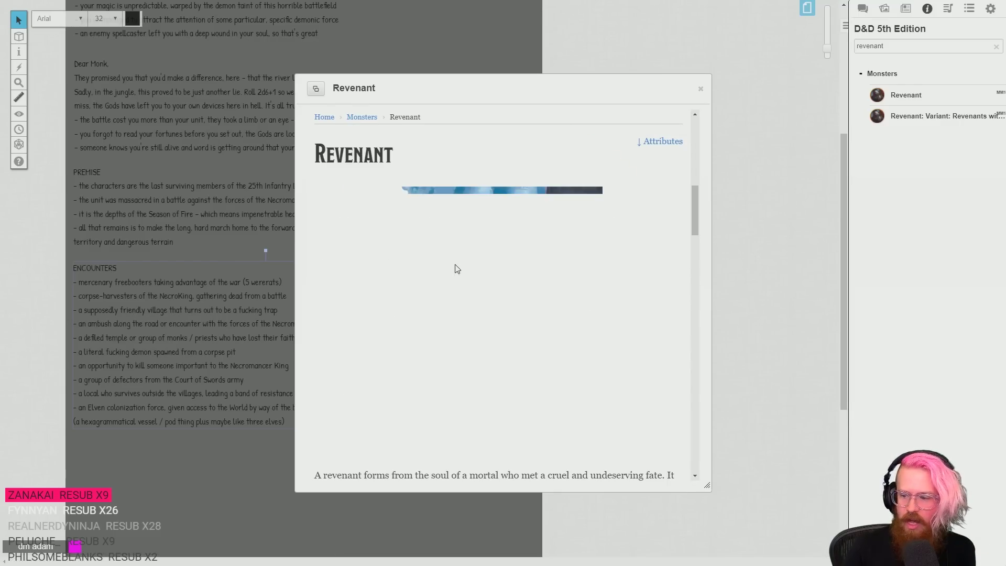
{"action": "scroll", "coordinate": [556, 269], "scroll_direction": "down", "scroll_amount": 3}
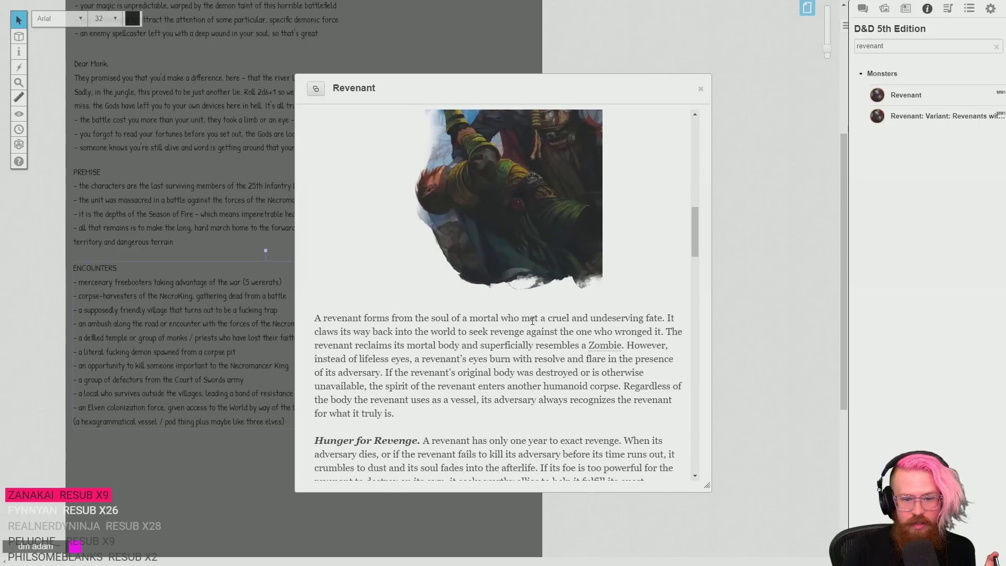
{"action": "scroll", "coordinate": [533, 321], "scroll_direction": "down", "scroll_amount": 2}
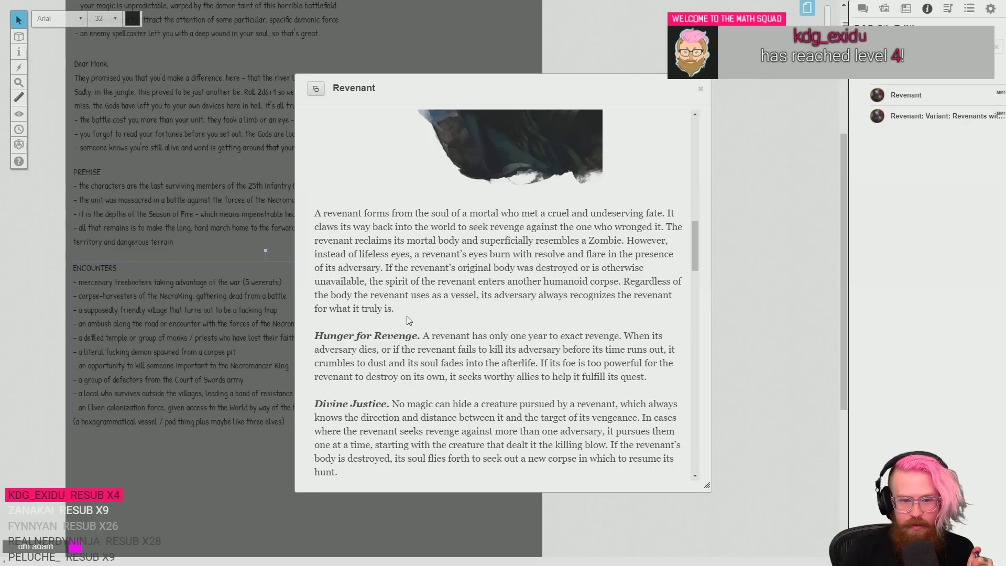
{"action": "scroll", "coordinate": [409, 321], "scroll_direction": "down", "scroll_amount": 1}
{"action": "left_click_drag", "start_coordinate": [516, 278], "coordinate": [562, 297]}
{"action": "left_click", "coordinate": [570, 321]}
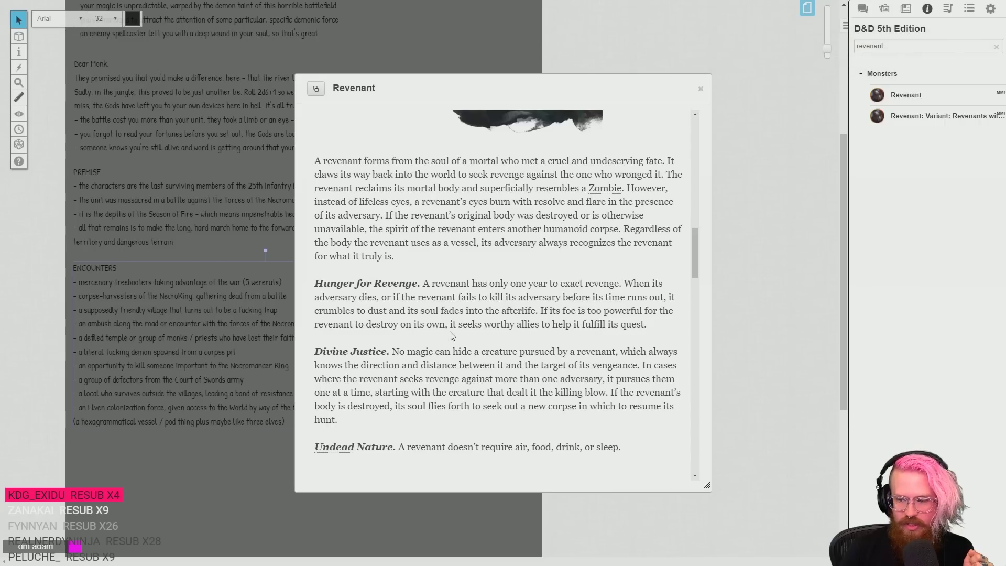
{"action": "scroll", "coordinate": [452, 335], "scroll_direction": "down", "scroll_amount": 4}
{"action": "scroll", "coordinate": [409, 262], "scroll_direction": "down", "scroll_amount": 2}
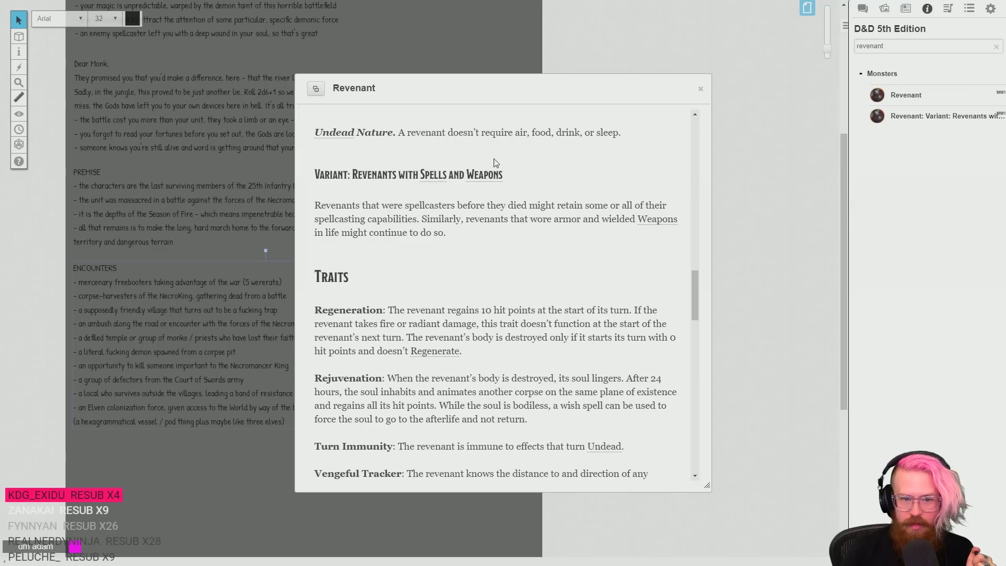
{"action": "scroll", "coordinate": [427, 303], "scroll_direction": "down", "scroll_amount": 2}
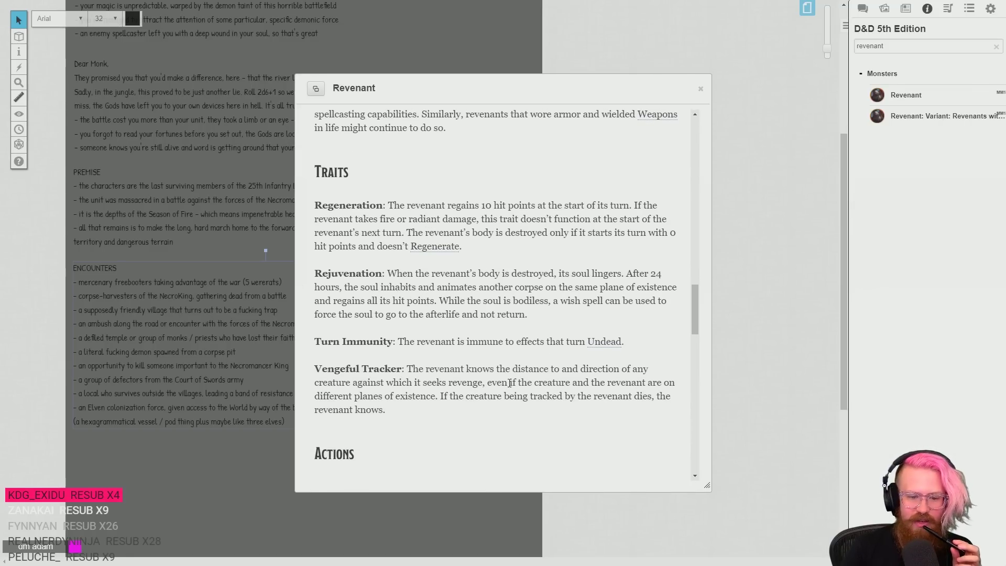
{"action": "scroll", "coordinate": [332, 283], "scroll_direction": "down", "scroll_amount": 4}
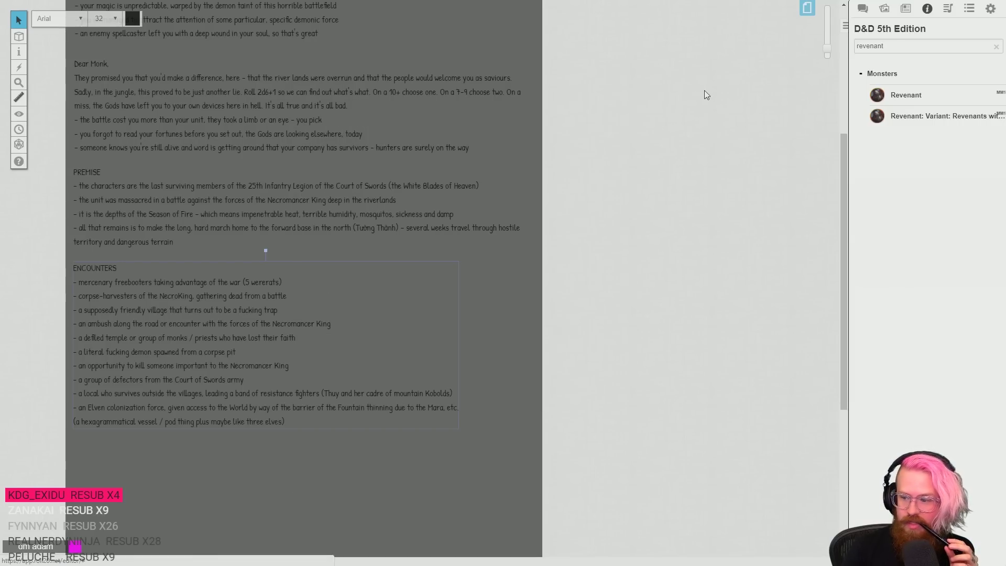
{"action": "left_click", "coordinate": [701, 89]}
- Search the compendium for "wraith", read the Wraith entry's lore, and close it
{"action": "double_click", "coordinate": [870, 46]}
{"action": "type", "text": "wraith"}
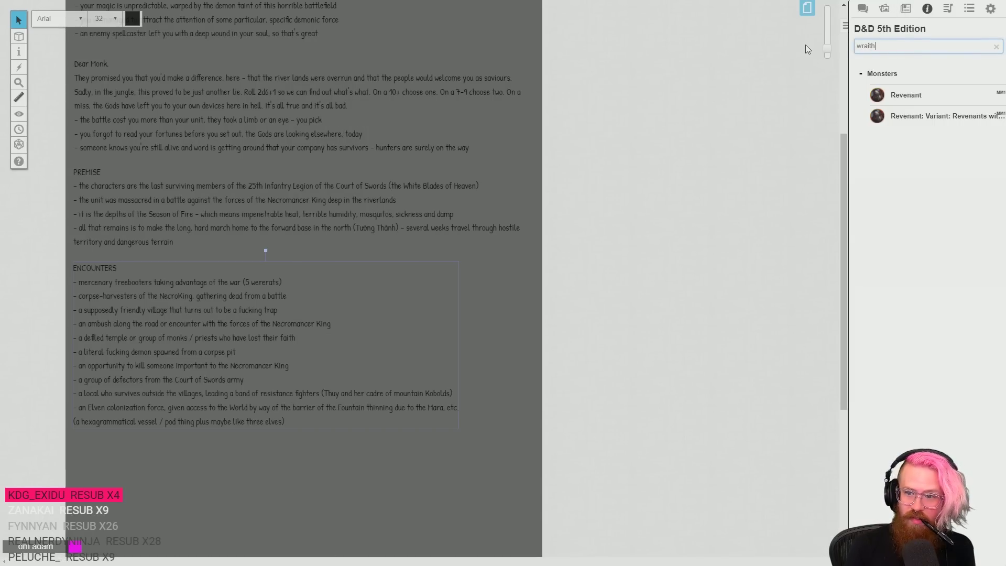
{"action": "left_click", "coordinate": [900, 95]}
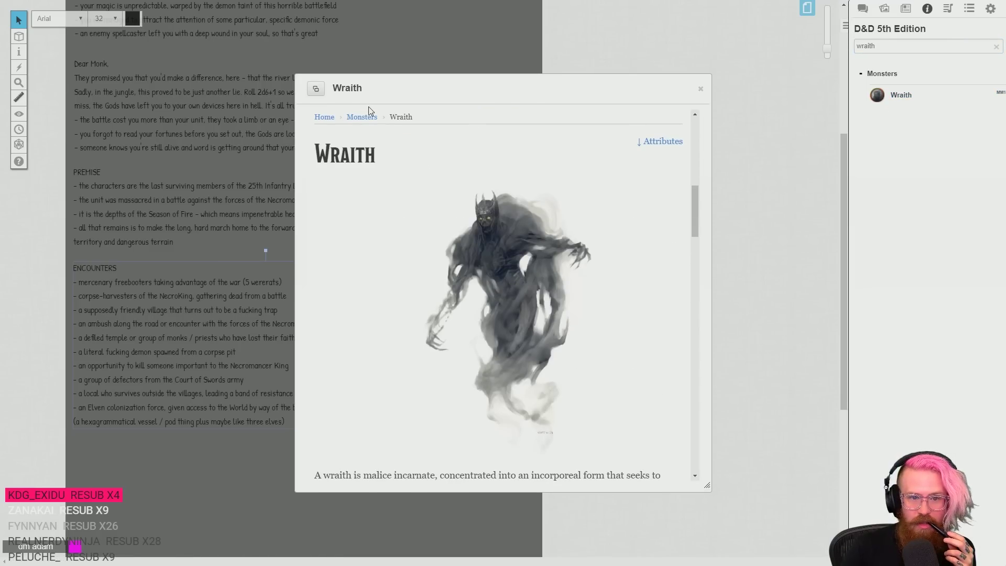
{"action": "scroll", "coordinate": [485, 238], "scroll_direction": "down", "scroll_amount": 10}
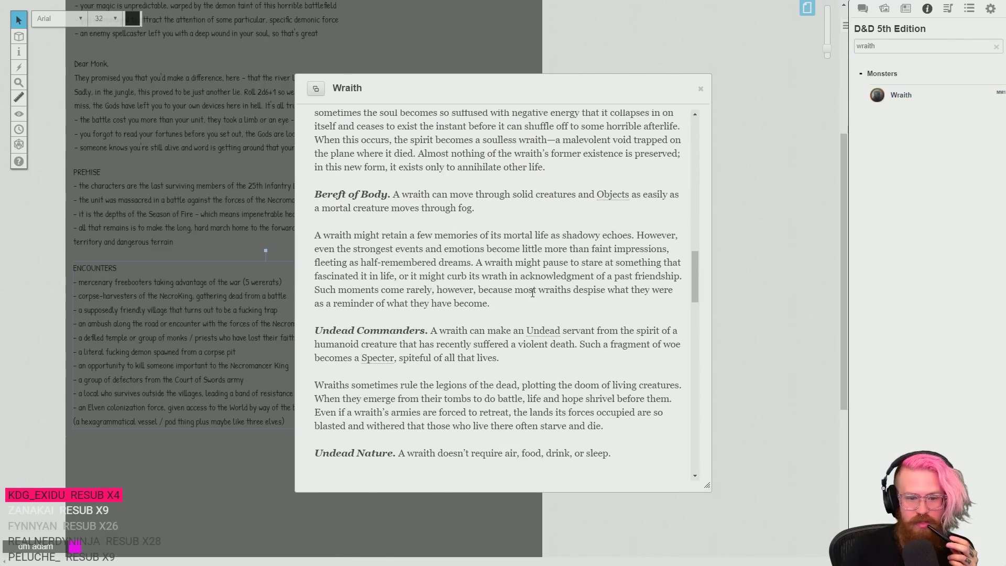
{"action": "scroll", "coordinate": [532, 293], "scroll_direction": "down", "scroll_amount": 1}
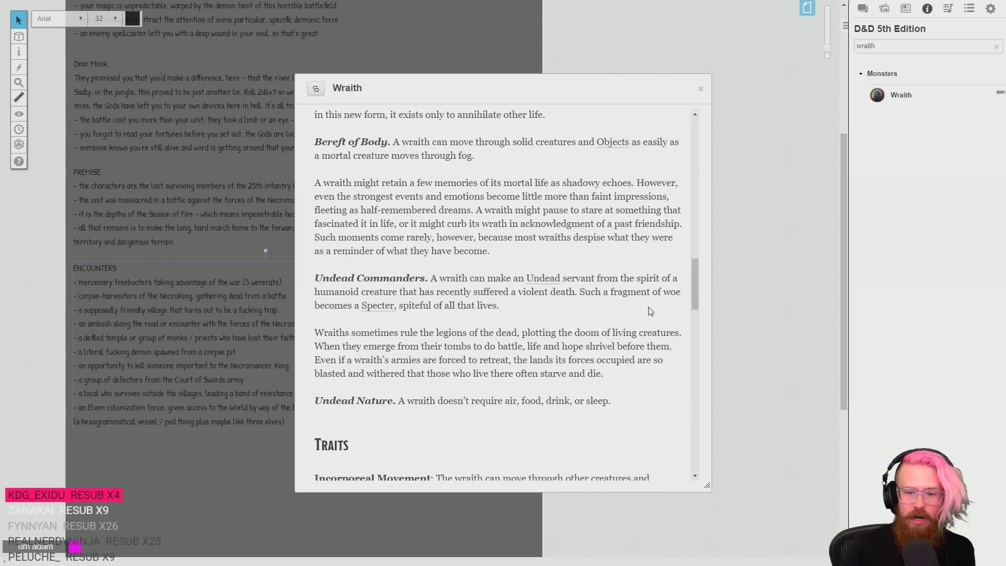
{"action": "left_click", "coordinate": [701, 88]}
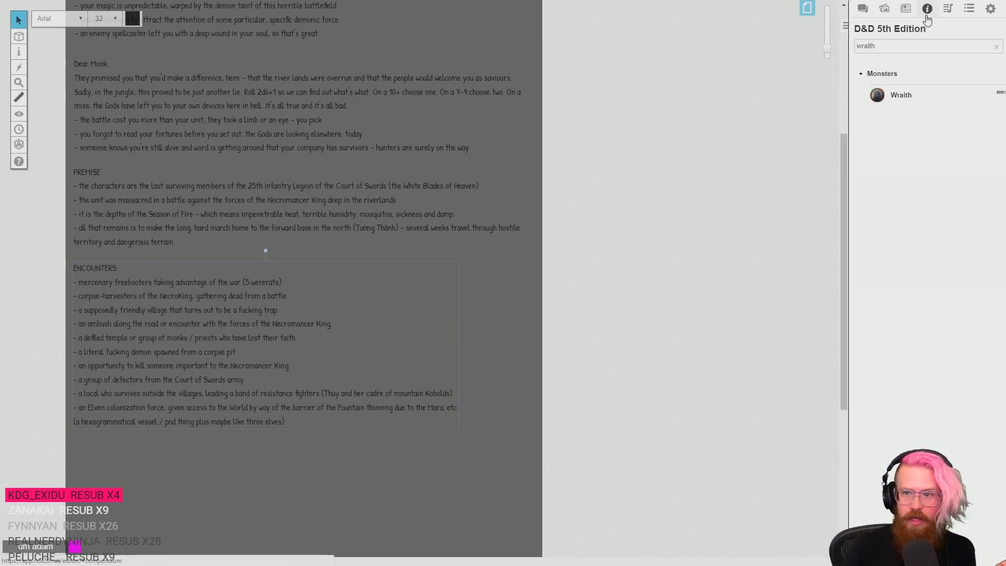
- Switch to Kobold Fight Club, find the Wraith with the search "wra", add one to the encounter, and clear the search
{"action": "left_click", "coordinate": [863, 8]}
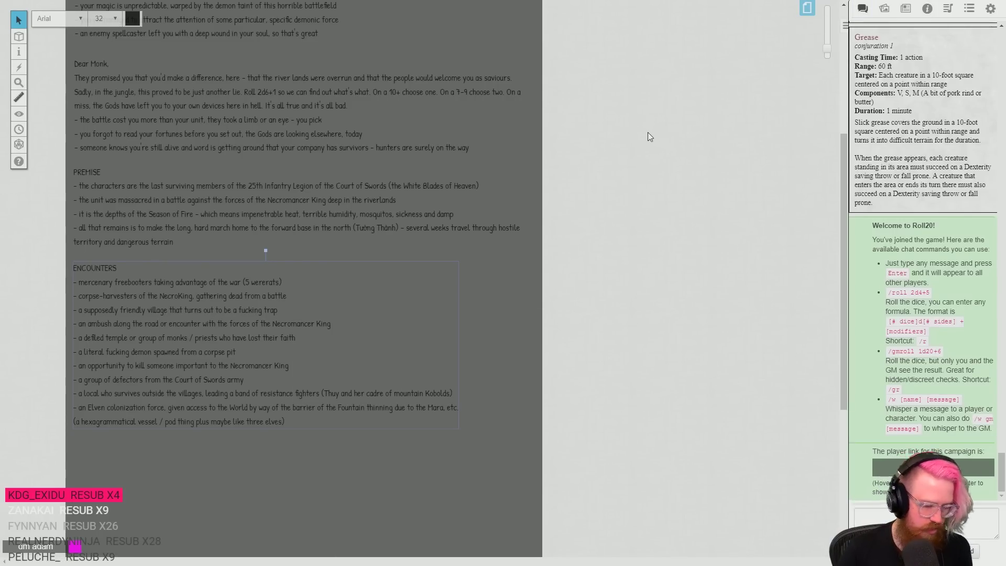
{"action": "key", "text": "ctrl+Tab"}
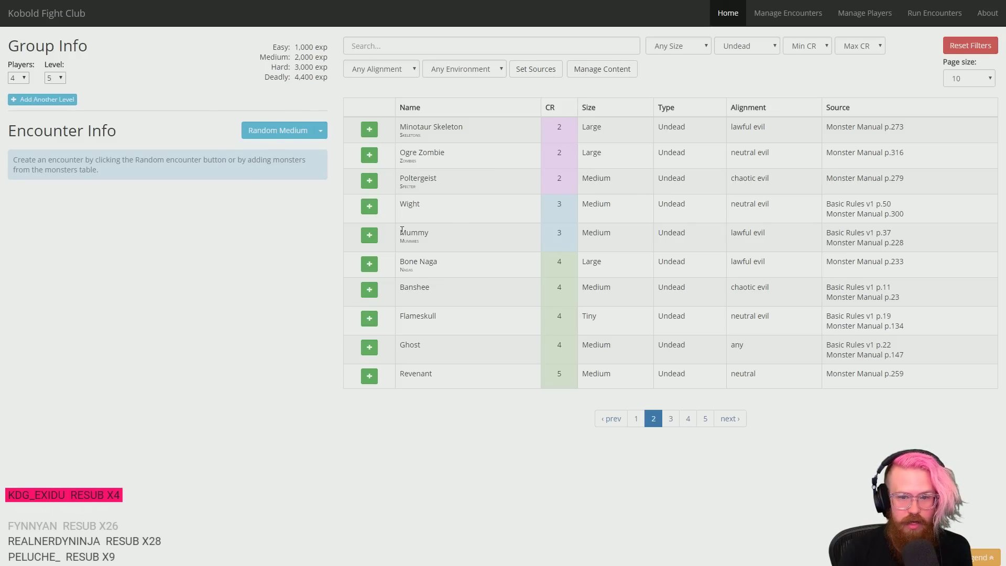
{"action": "left_click", "coordinate": [636, 421]}
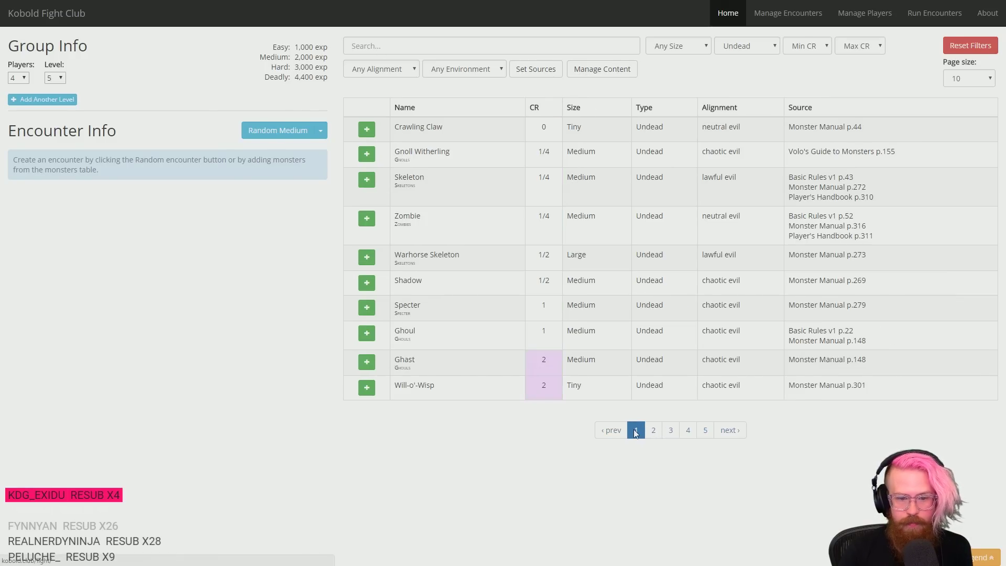
{"action": "left_click", "coordinate": [375, 46]}
{"action": "type", "text": "wra"}
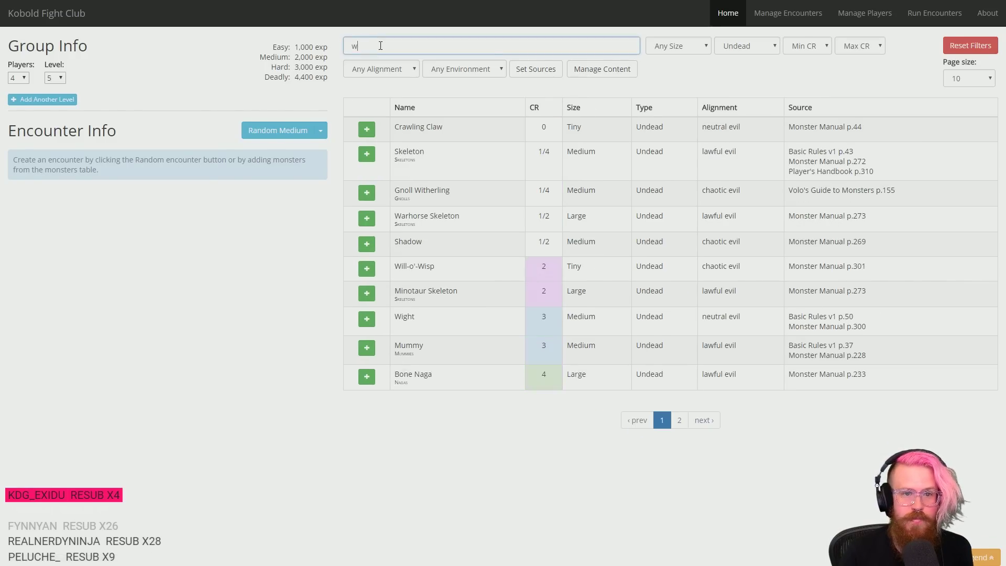
{"action": "left_click", "coordinate": [373, 130]}
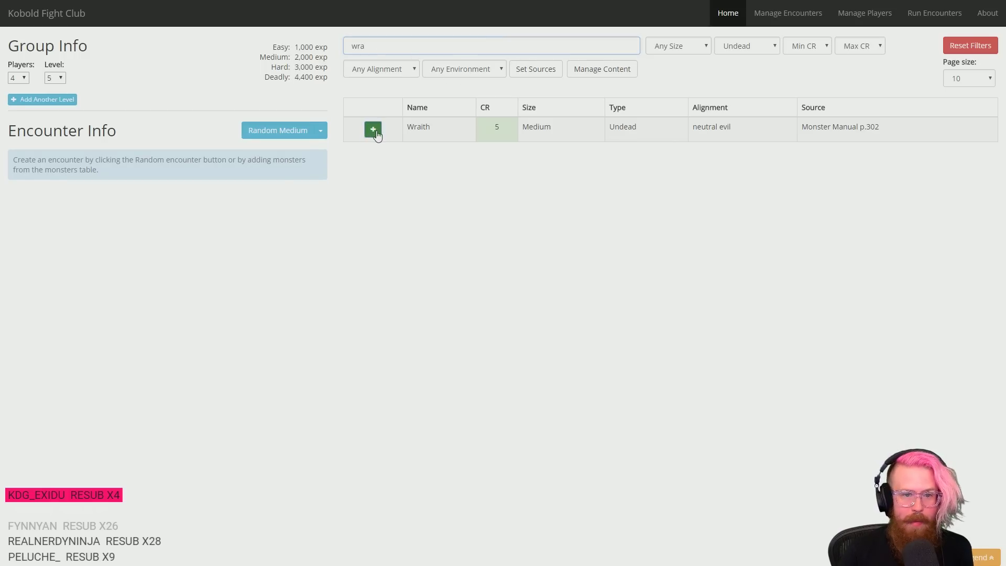
{"action": "double_click", "coordinate": [380, 45]}
{"action": "key", "text": "BackSpace"}
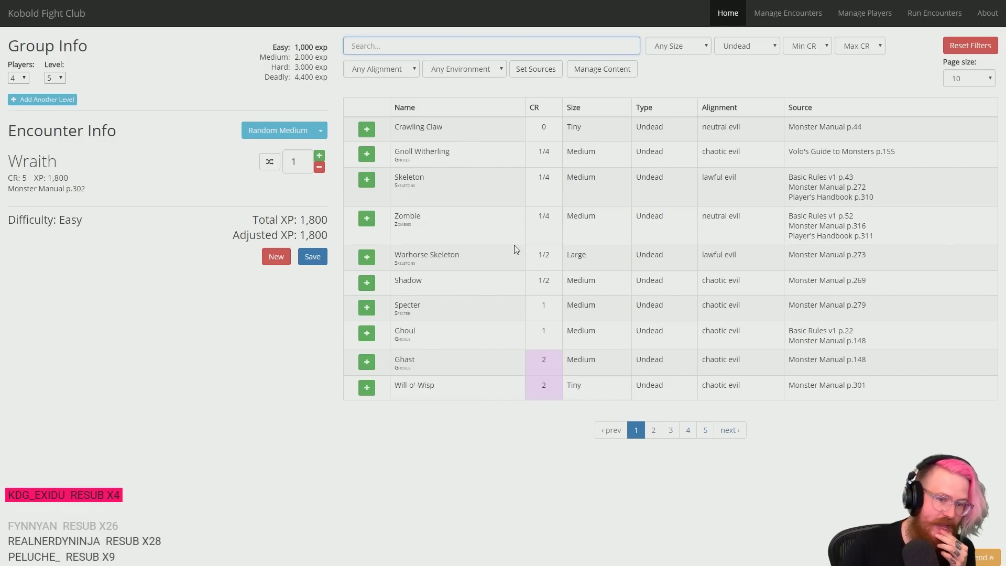
- Try two Specters and four Zombies alongside the Wraith, and remove both Specters
{"action": "left_click", "coordinate": [365, 309]}
{"action": "left_click", "coordinate": [369, 310]}
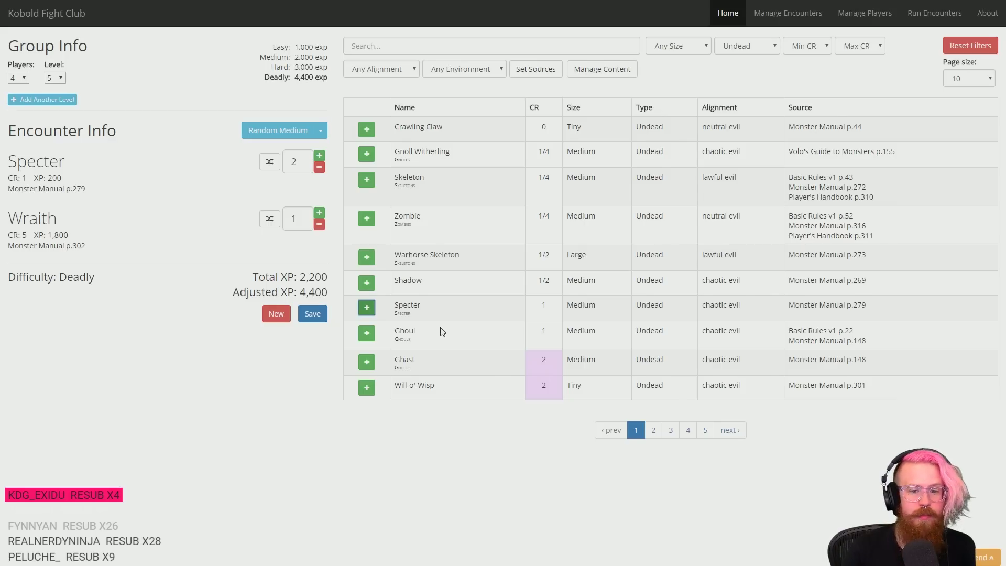
{"action": "left_click", "coordinate": [367, 217]}
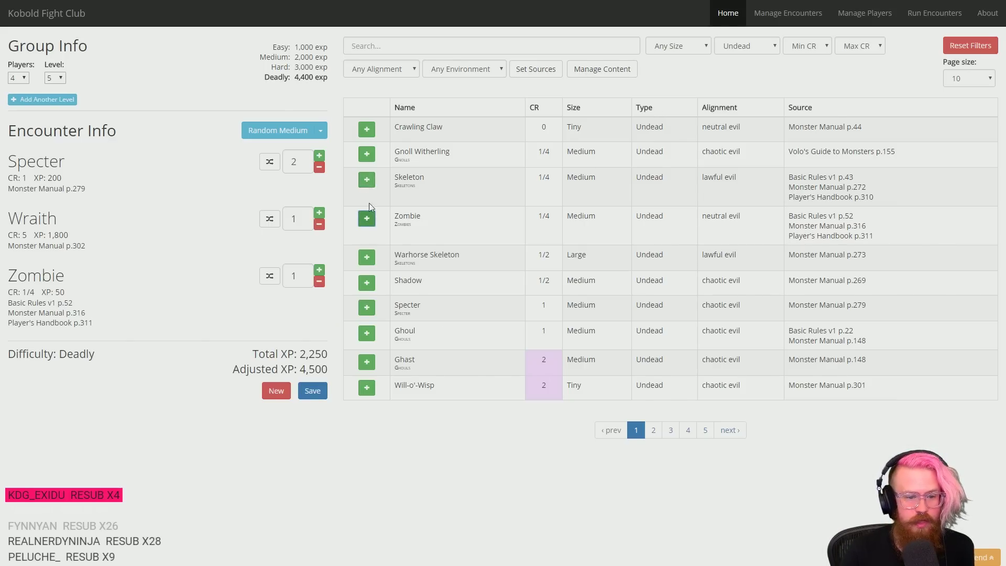
{"action": "left_click", "coordinate": [367, 217]}
{"action": "left_click", "coordinate": [368, 217]}
{"action": "left_click", "coordinate": [368, 217]}
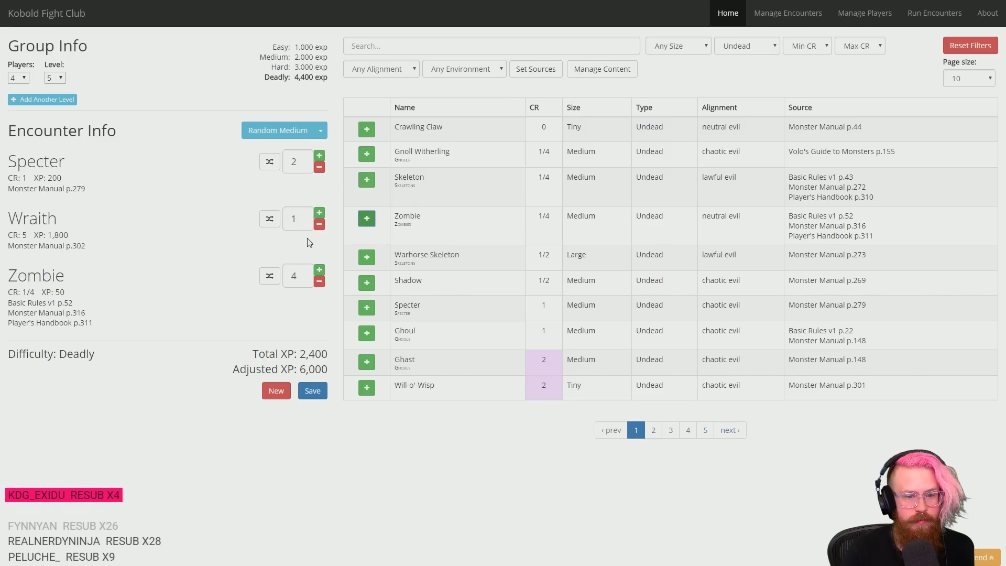
{"action": "left_click", "coordinate": [319, 167]}
{"action": "left_click", "coordinate": [319, 167]}
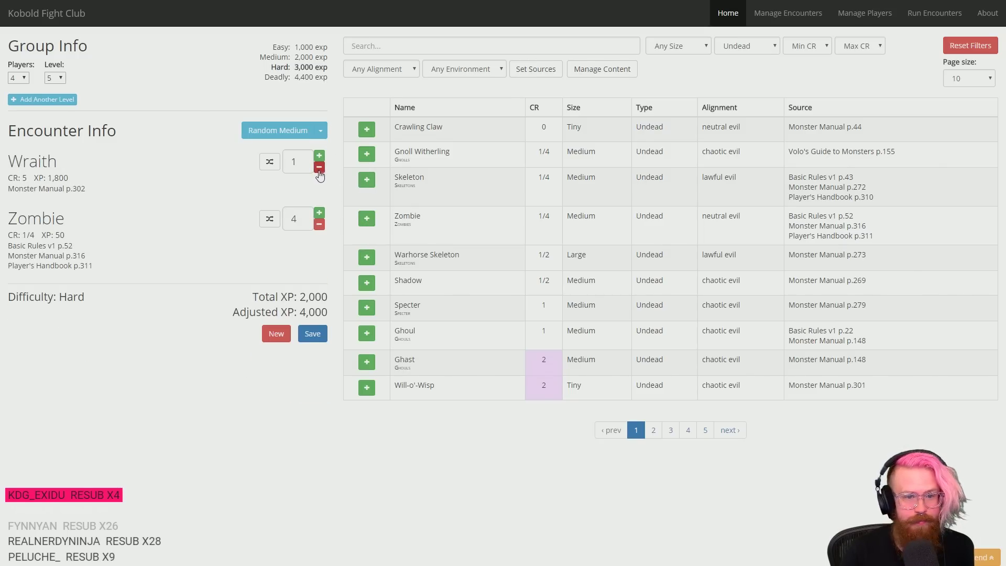
- Try four Skeletons in the encounter with the Wraith and Zombies
{"action": "left_click", "coordinate": [366, 180]}
{"action": "left_click", "coordinate": [367, 180]}
{"action": "left_click", "coordinate": [367, 180]}
{"action": "left_click", "coordinate": [366, 180]}
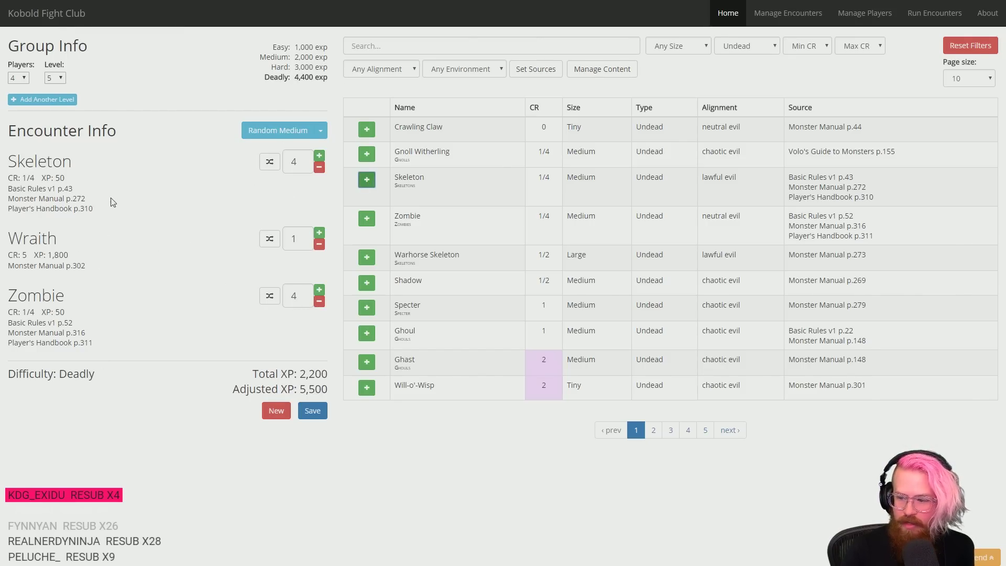
- Reduce the encounter to three Zombies and two Skeletons, and remove them all so only the Wraith is left
{"action": "left_click", "coordinate": [299, 82]}
{"action": "triple_click", "coordinate": [299, 82]}
{"action": "left_click", "coordinate": [319, 301]}
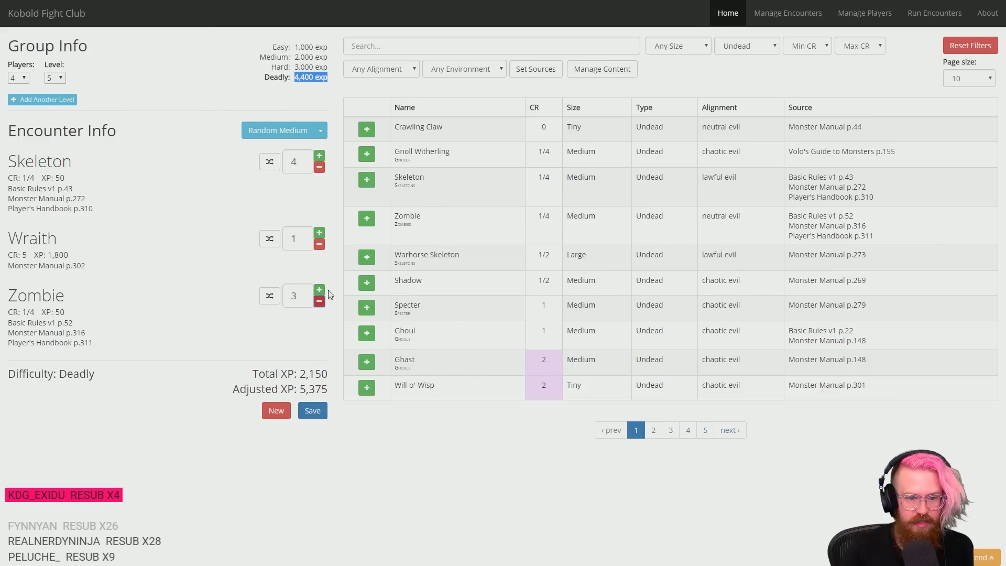
{"action": "left_click", "coordinate": [320, 171]}
{"action": "left_click", "coordinate": [319, 168]}
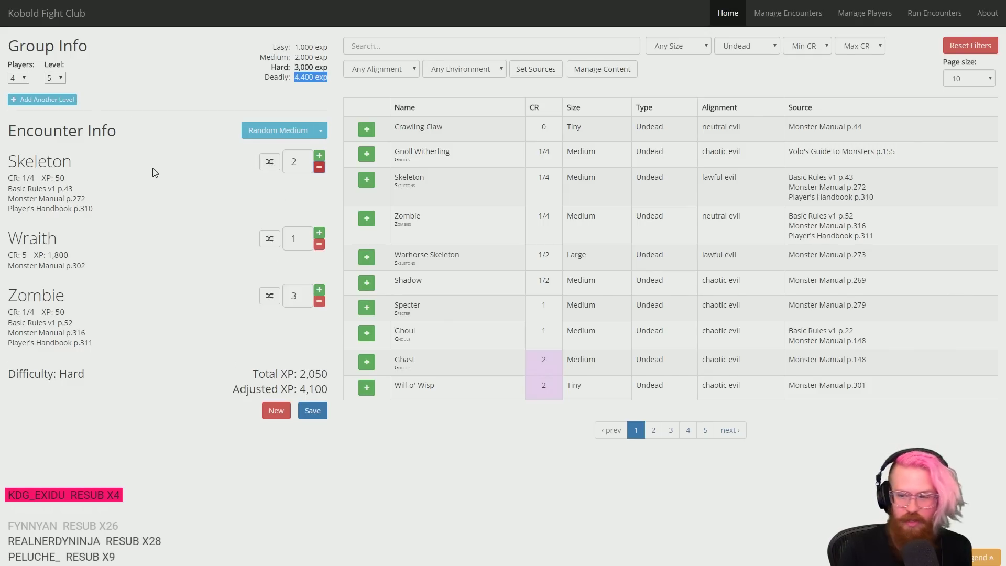
{"action": "triple_click", "coordinate": [319, 303]}
{"action": "double_click", "coordinate": [320, 169]}
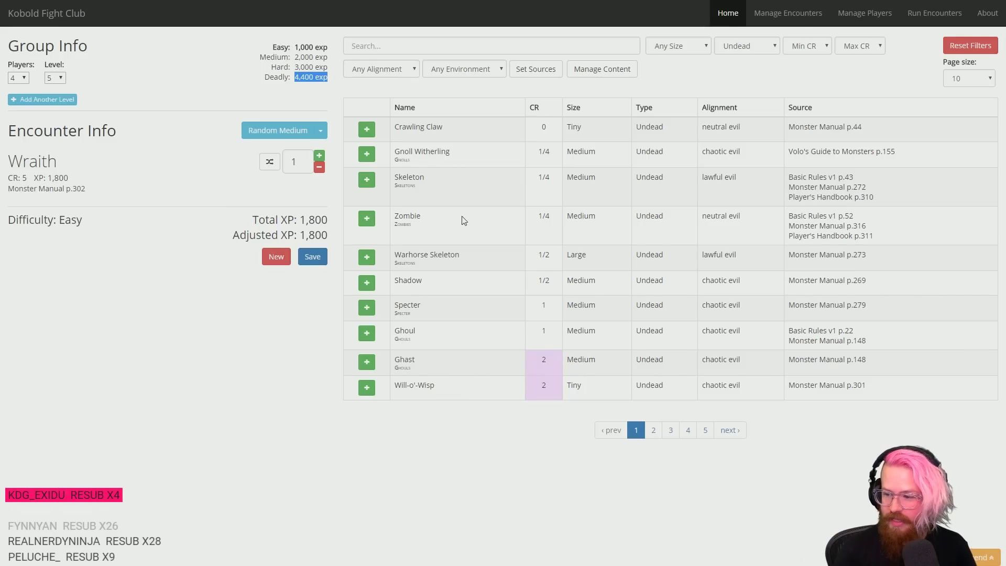
- Switch to Roll20, examine the Wraith entry's traits, actions and attributes in the compendium, close it, and return to Kobold Fight Club
{"action": "key", "text": "alt+Tab"}
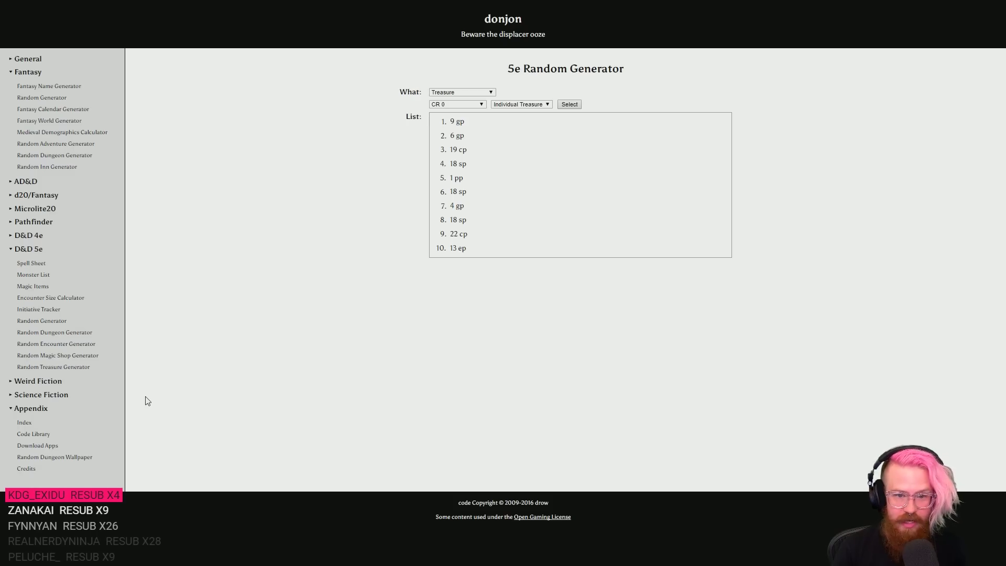
{"action": "key", "text": "alt+Tab"}
{"action": "left_click", "coordinate": [926, 9]}
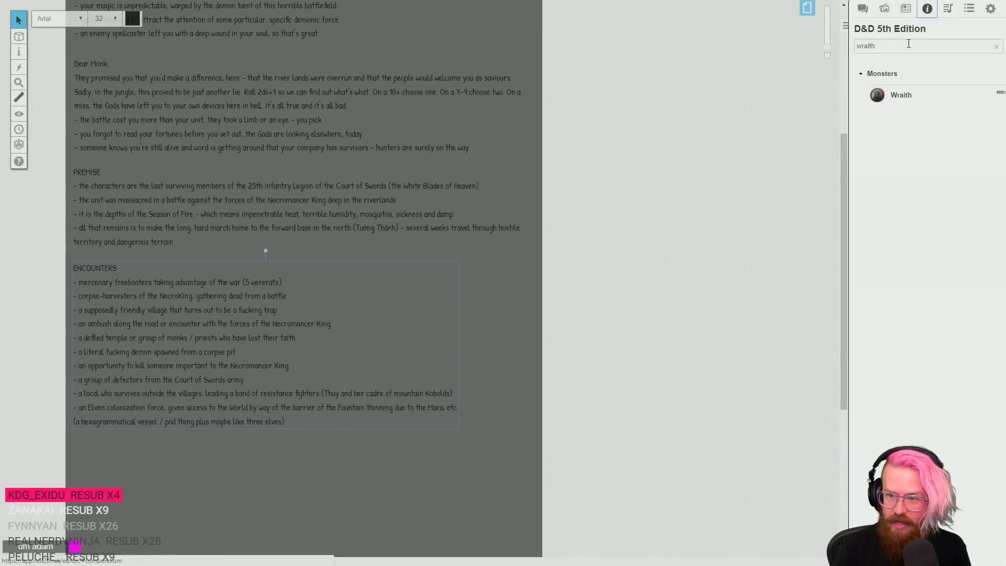
{"action": "left_click", "coordinate": [902, 98]}
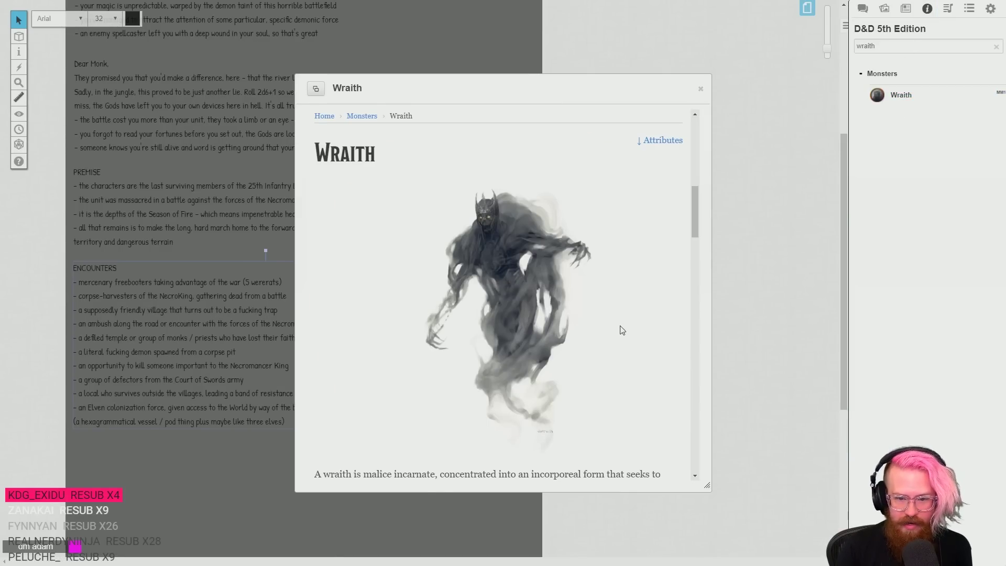
{"action": "scroll", "coordinate": [620, 330], "scroll_direction": "down", "scroll_amount": 12}
{"action": "scroll", "coordinate": [599, 370], "scroll_direction": "down", "scroll_amount": 15}
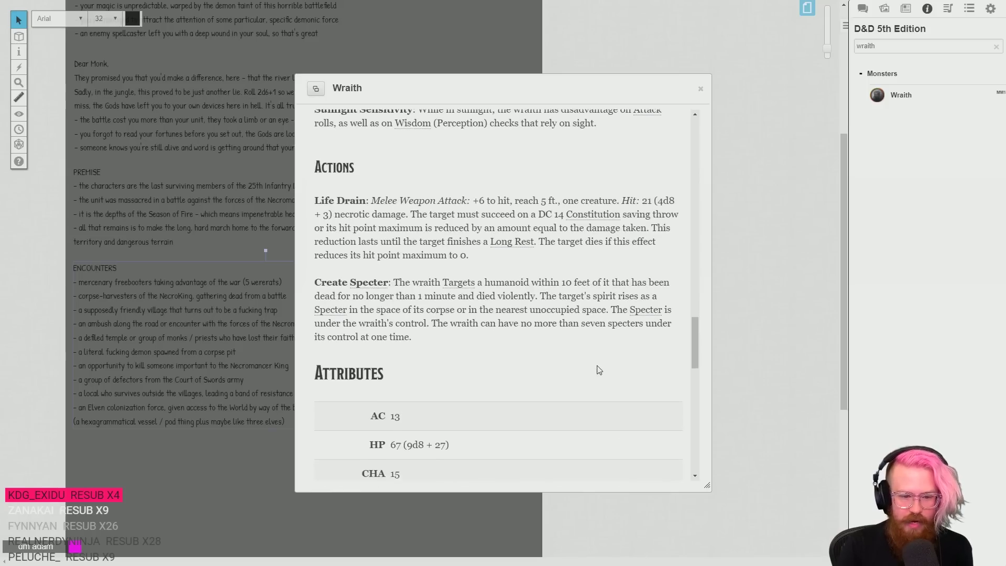
{"action": "scroll", "coordinate": [422, 327], "scroll_direction": "down", "scroll_amount": 2}
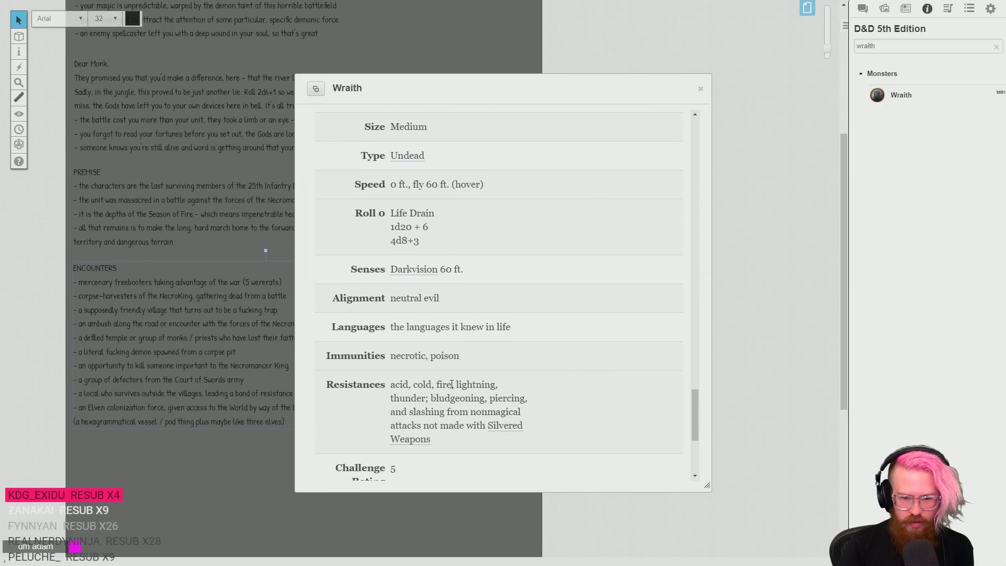
{"action": "scroll", "coordinate": [407, 297], "scroll_direction": "down", "scroll_amount": 2}
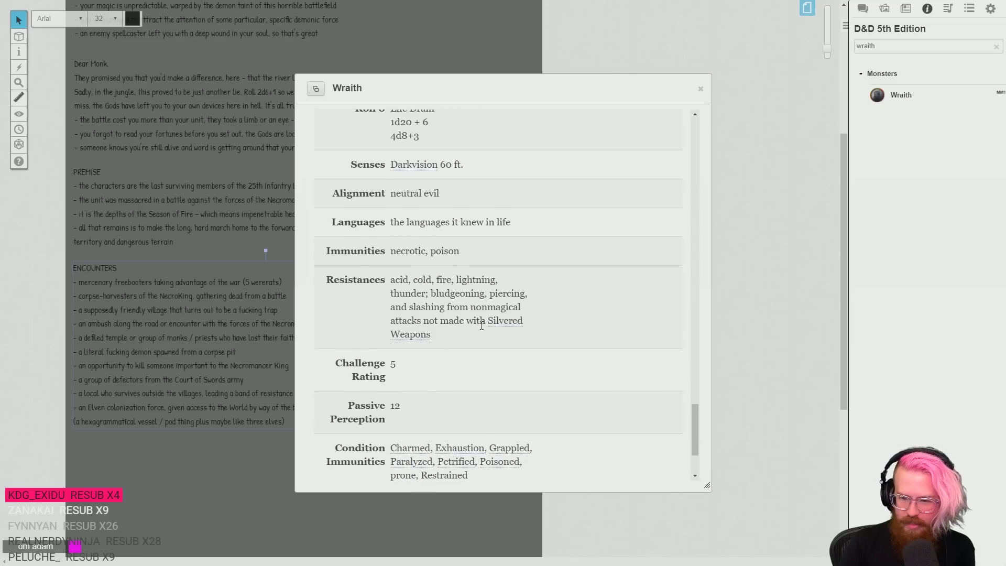
{"action": "scroll", "coordinate": [479, 327], "scroll_direction": "down", "scroll_amount": 2}
{"action": "scroll", "coordinate": [461, 393], "scroll_direction": "up", "scroll_amount": 3}
{"action": "scroll", "coordinate": [461, 401], "scroll_direction": "up", "scroll_amount": 5}
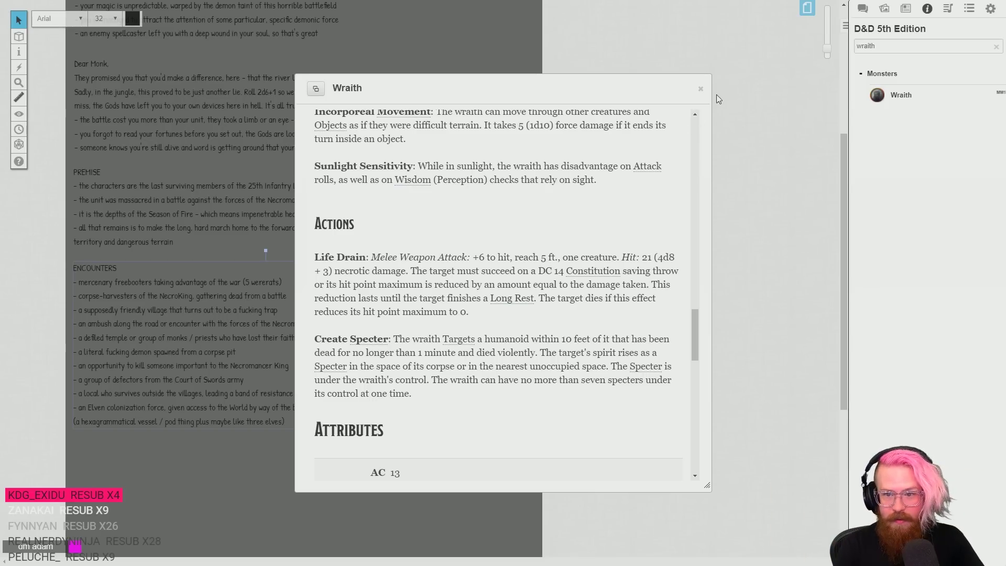
{"action": "left_click", "coordinate": [700, 88]}
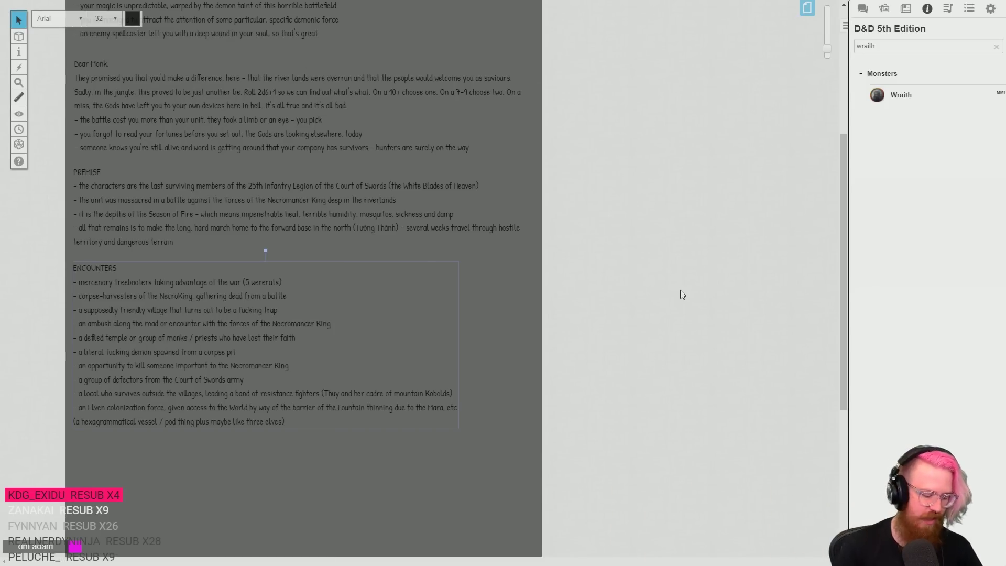
{"action": "key", "text": "alt+Tab"}
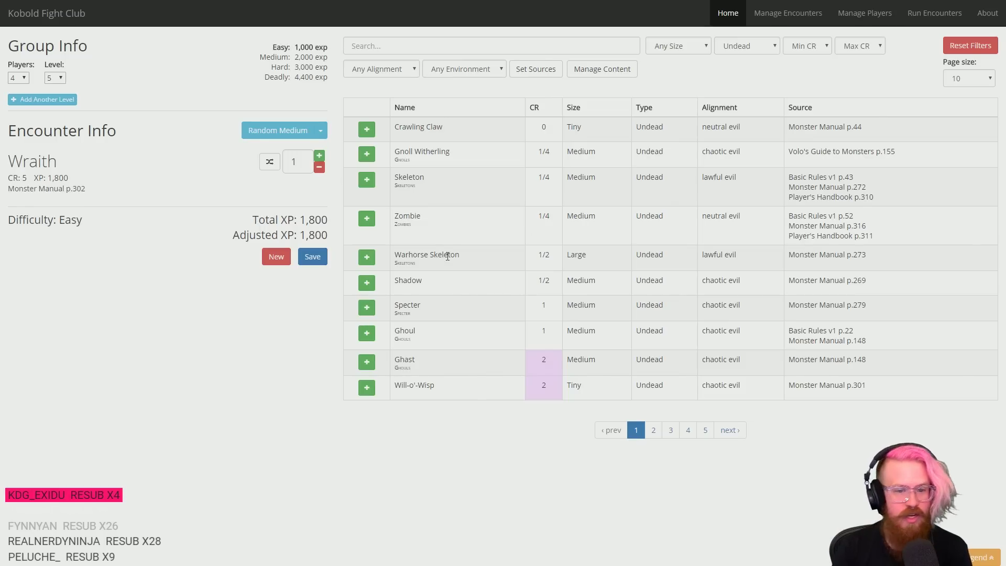
- Add a Skeleton to the encounter, try raising the Wraiths to three, and return to a single Wraith
{"action": "left_click", "coordinate": [367, 220]}
{"action": "left_click", "coordinate": [319, 224]}
{"action": "left_click", "coordinate": [367, 180]}
{"action": "left_click", "coordinate": [319, 233]}
{"action": "left_click", "coordinate": [319, 234]}
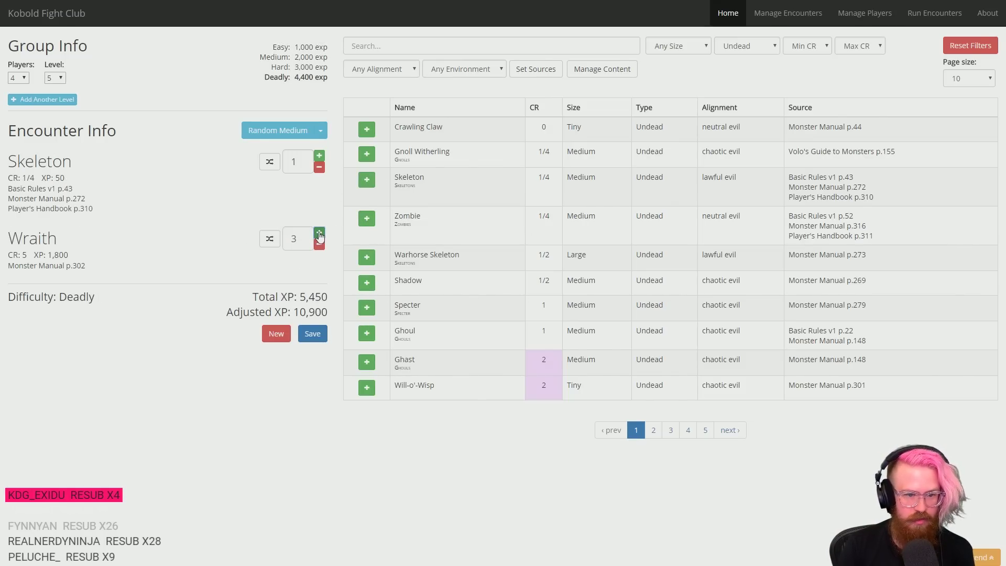
{"action": "left_click", "coordinate": [319, 245]}
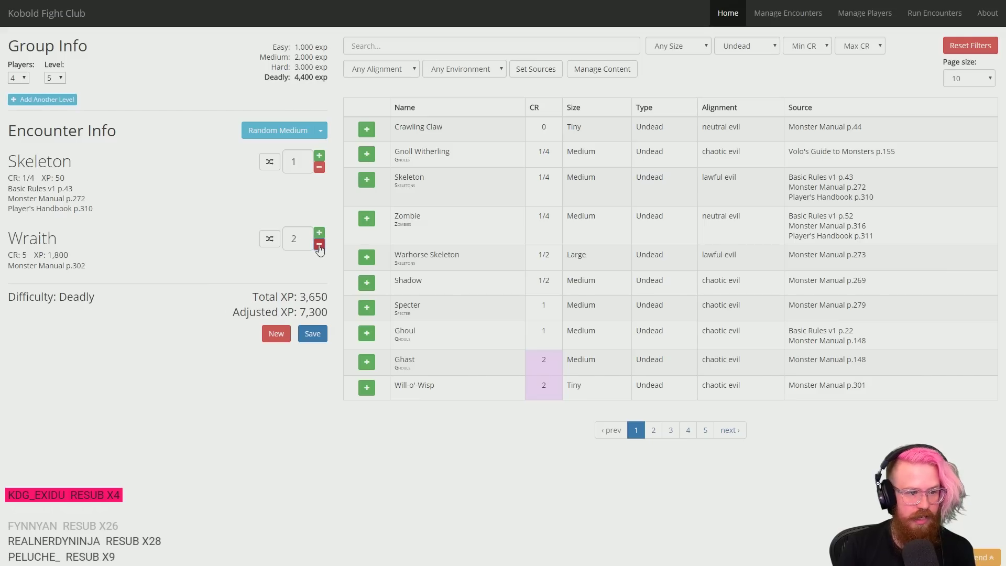
{"action": "left_click", "coordinate": [319, 245]}
- Raise the Skeletons to three, trying four on the way, and add one Zombie to the encounter
{"action": "left_click", "coordinate": [319, 156]}
{"action": "left_click", "coordinate": [319, 156]}
{"action": "left_click", "coordinate": [319, 155]}
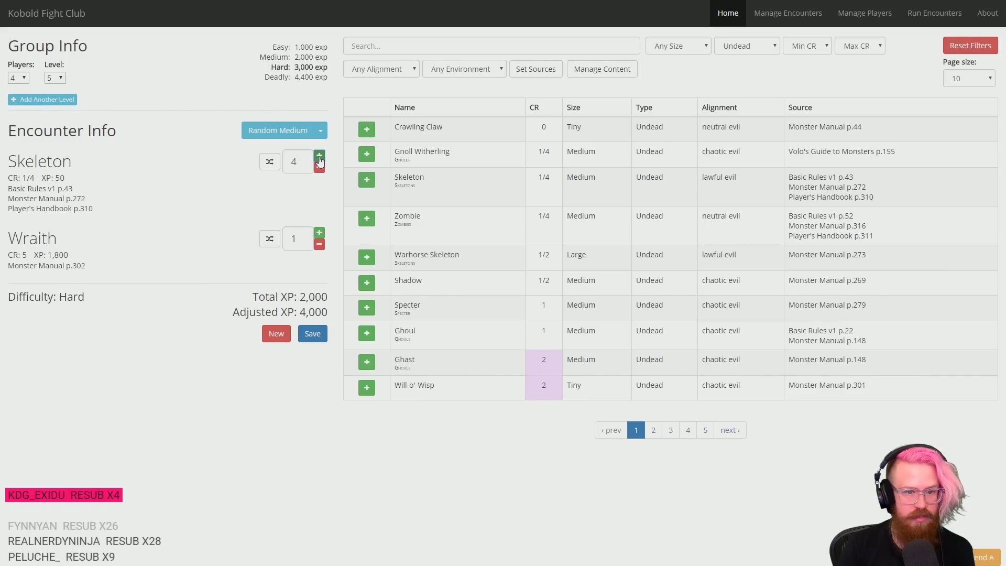
{"action": "left_click", "coordinate": [366, 218]}
{"action": "left_click", "coordinate": [319, 167]}
- Try two Wraiths in the encounter alongside two Skeletons and one Zombie
{"action": "left_click", "coordinate": [319, 232]}
{"action": "left_click", "coordinate": [319, 232]}
{"action": "left_click", "coordinate": [319, 244]}
{"action": "left_click", "coordinate": [319, 244]}
{"action": "left_click", "coordinate": [319, 232]}
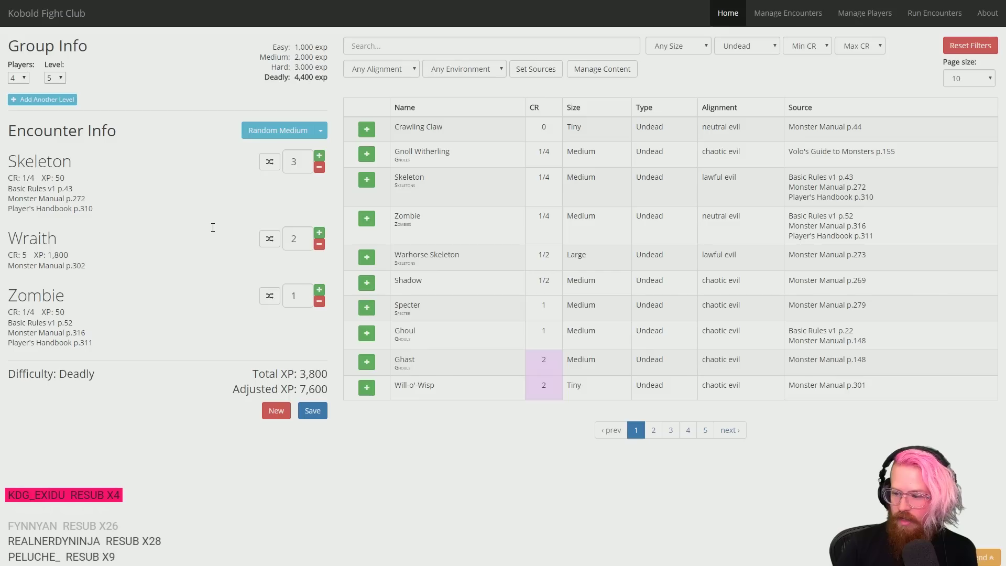
{"action": "left_click", "coordinate": [319, 167]}
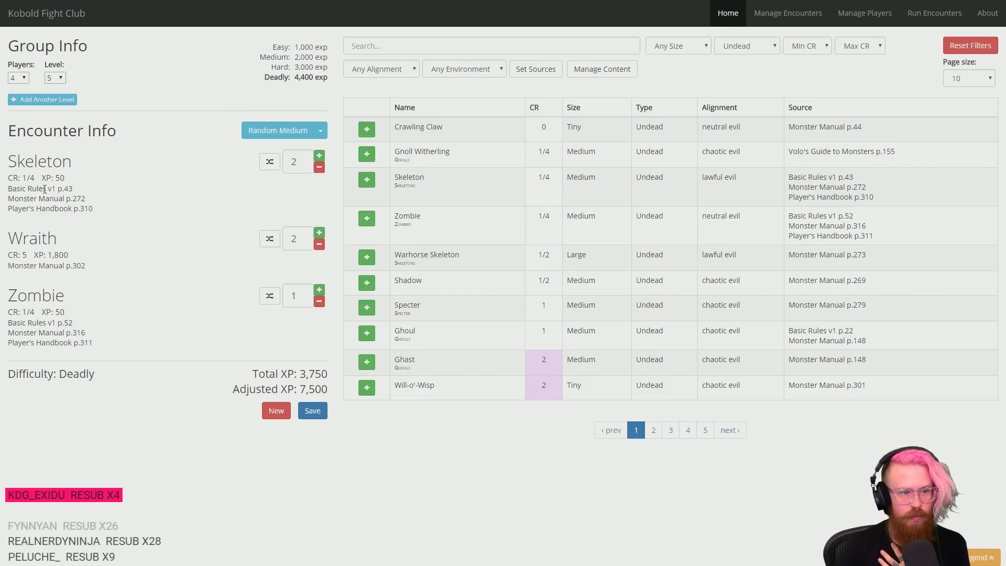
- Set the encounter to one Wraith, three Zombies and two Skeletons
{"action": "left_click", "coordinate": [319, 245]}
{"action": "left_click", "coordinate": [319, 290]}
{"action": "left_click", "coordinate": [320, 290]}
{"action": "left_click", "coordinate": [319, 156]}
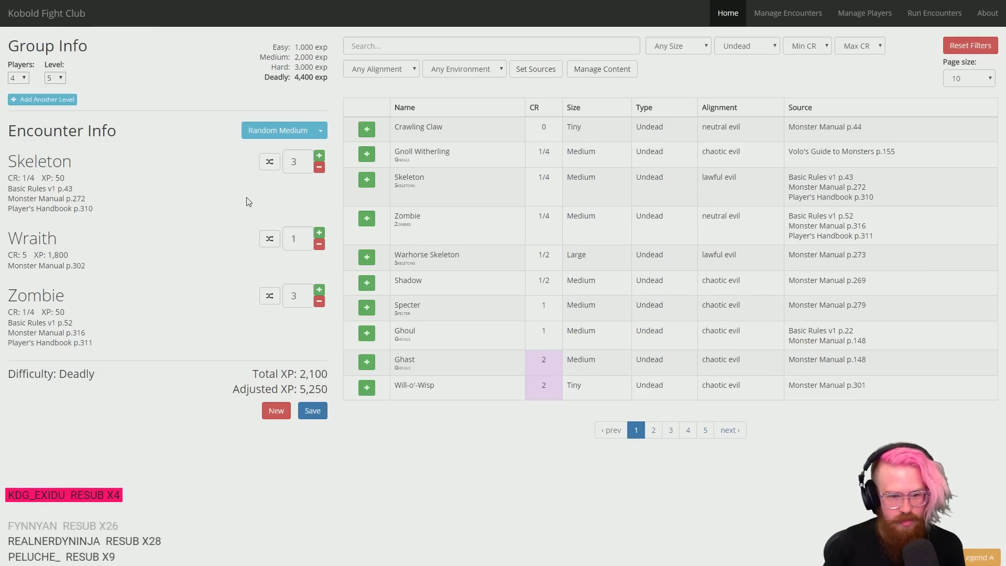
{"action": "left_click", "coordinate": [319, 167]}
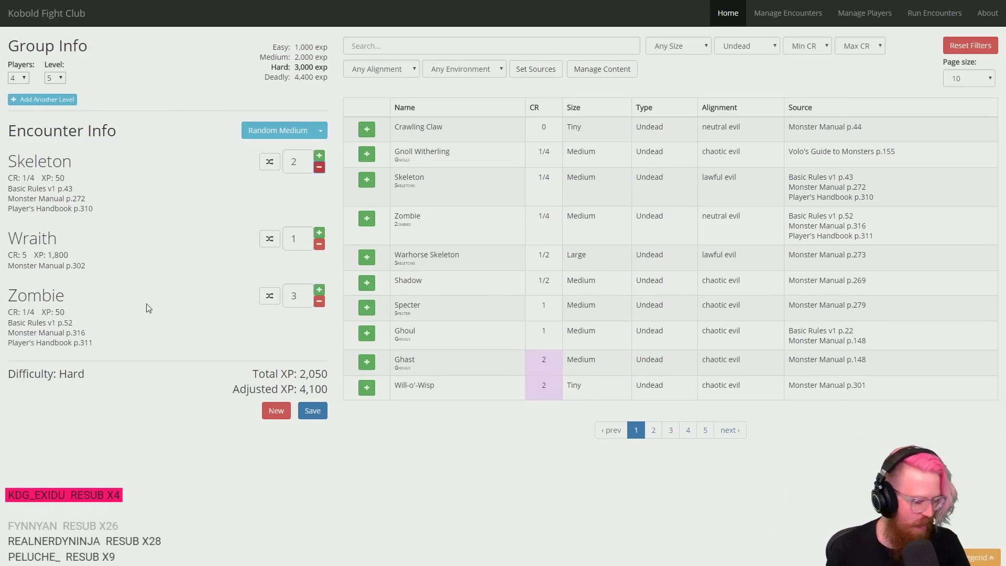
- Switch to Roll20, read the Wraith's Create Specter action in the compendium entry, and close it
{"action": "key", "text": "ctrl+Tab"}
{"action": "key", "text": "ctrl+Tab"}
{"action": "left_click", "coordinate": [911, 96]}
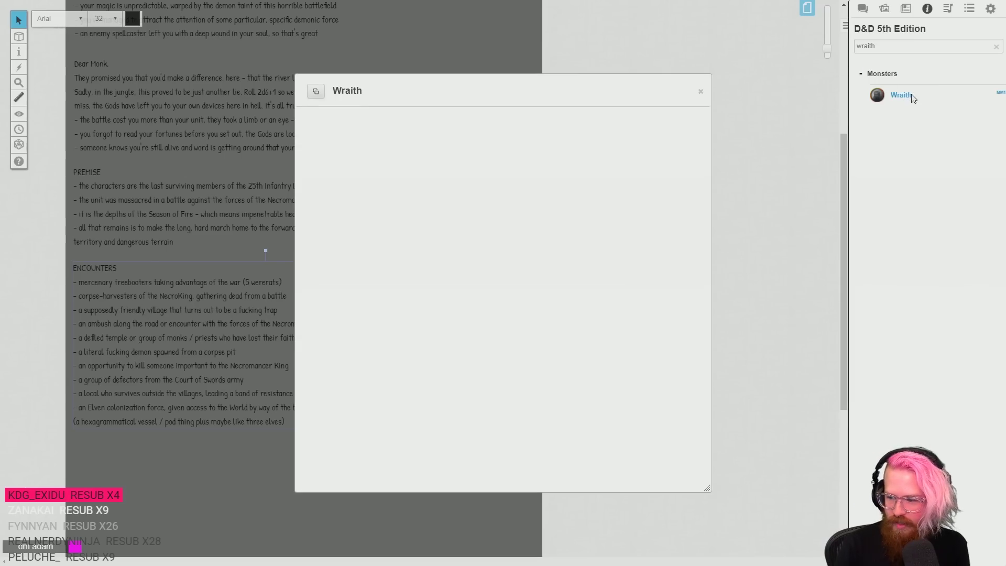
{"action": "scroll", "coordinate": [413, 179], "scroll_direction": "down", "scroll_amount": 6}
{"action": "scroll", "coordinate": [488, 342], "scroll_direction": "down", "scroll_amount": 8}
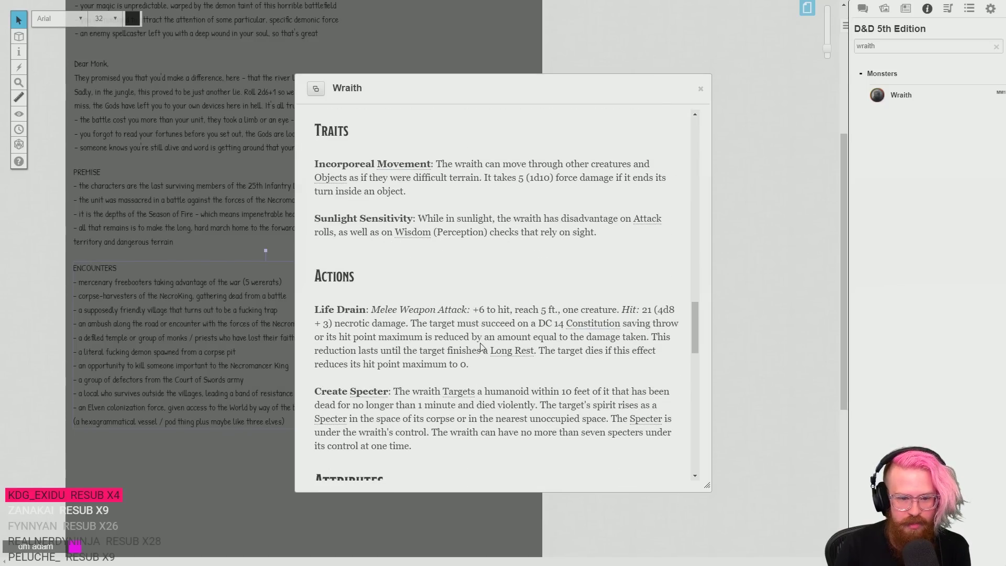
{"action": "scroll", "coordinate": [481, 347], "scroll_direction": "down", "scroll_amount": 2}
{"action": "left_click_drag", "start_coordinate": [315, 286], "coordinate": [433, 343]}
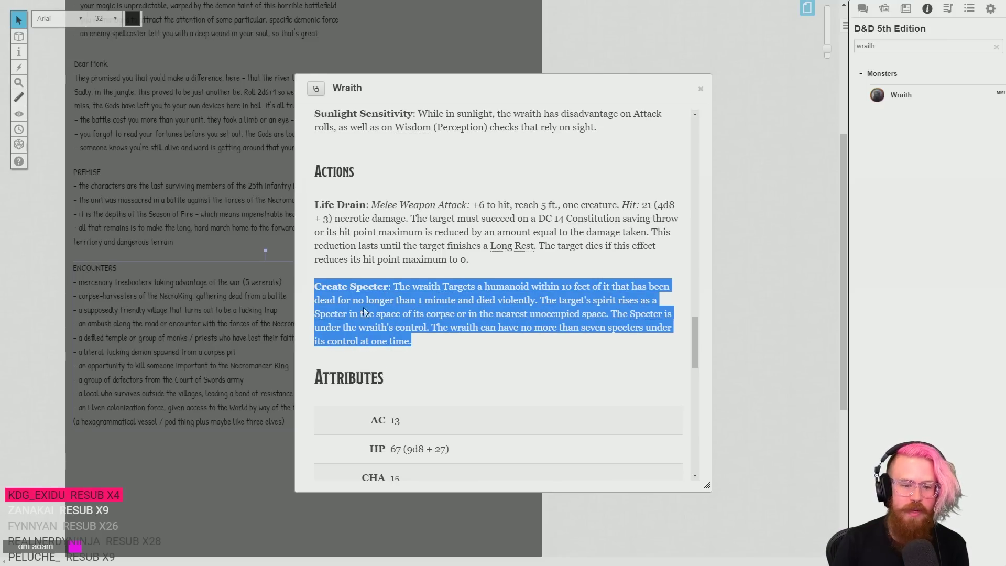
{"action": "left_click", "coordinate": [406, 296]}
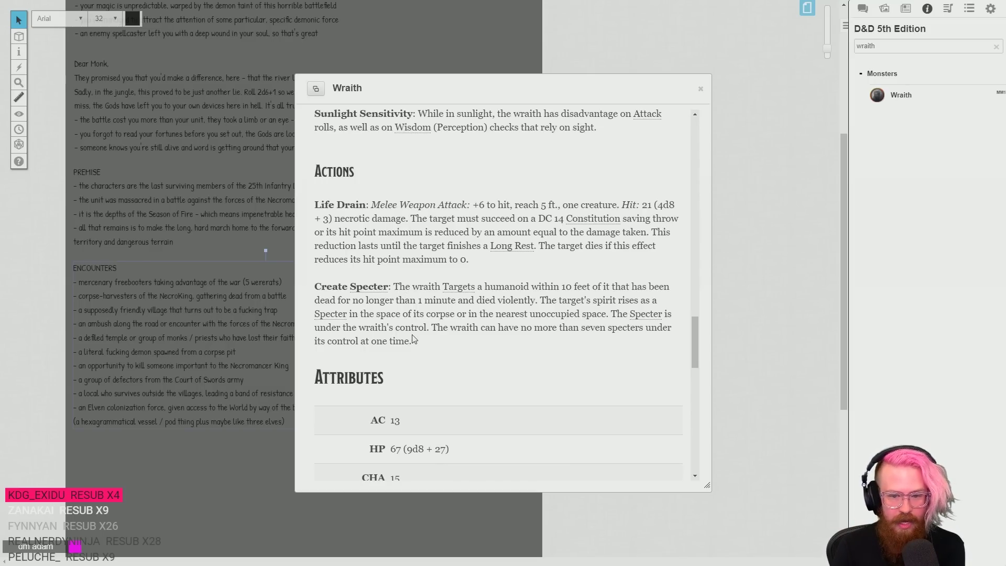
{"action": "left_click_drag", "start_coordinate": [579, 326], "coordinate": [645, 341]}
{"action": "left_click", "coordinate": [639, 345]}
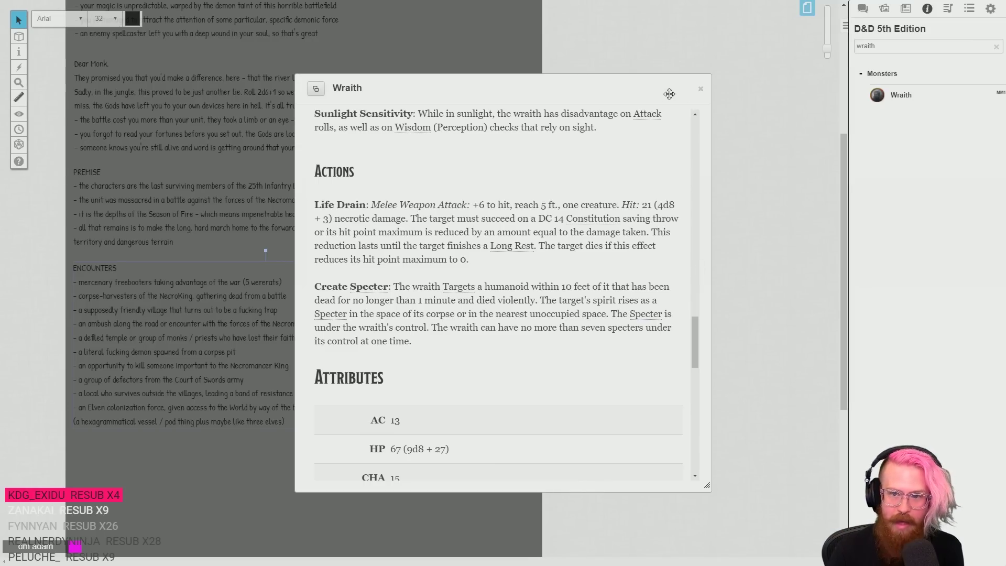
{"action": "left_click", "coordinate": [701, 89]}
- Add "(a spectre and some zombies and skeletons)" to the end of the corpse-harvesters line in the ENCOUNTERS note
{"action": "double_click", "coordinate": [327, 302]}
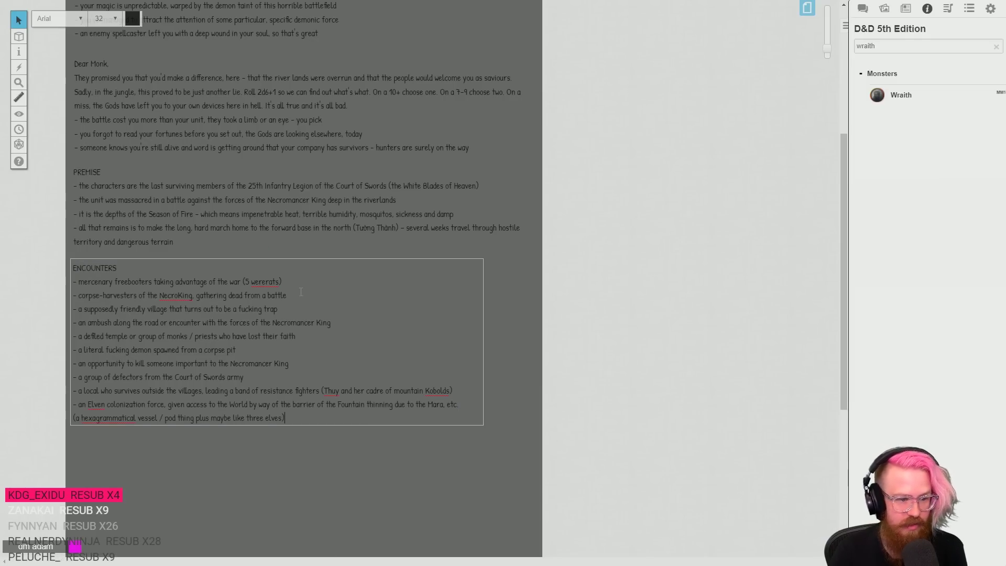
{"action": "type", "text": "(a"}
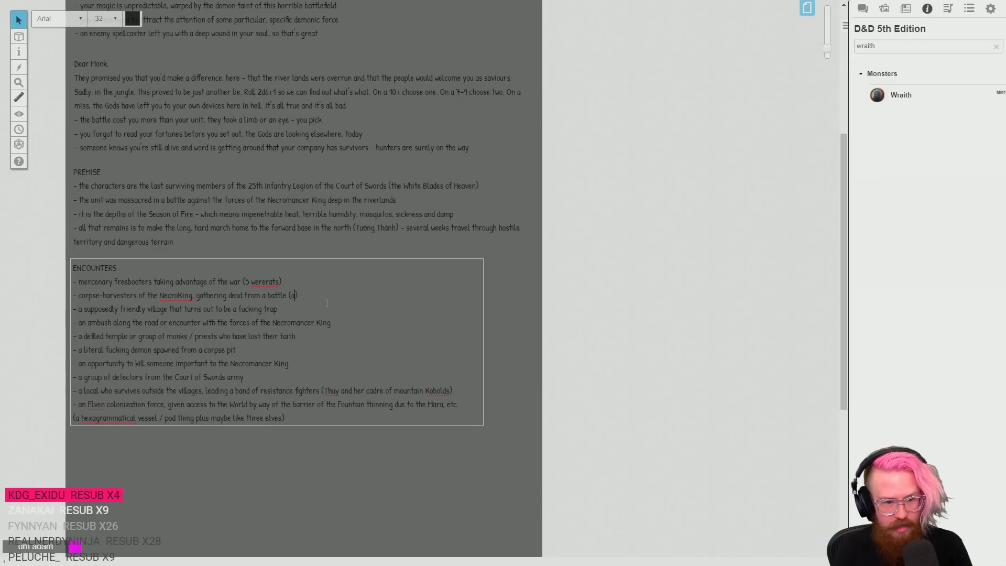
{"action": "type", "text": " specr"}
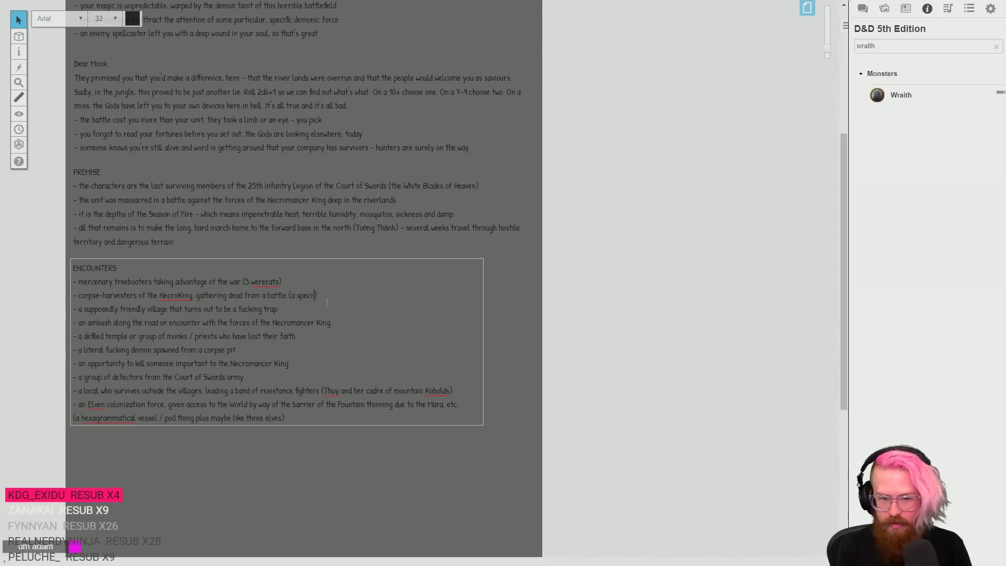
{"action": "key", "text": "BackSpace"}
{"action": "type", "text": "tre and"}
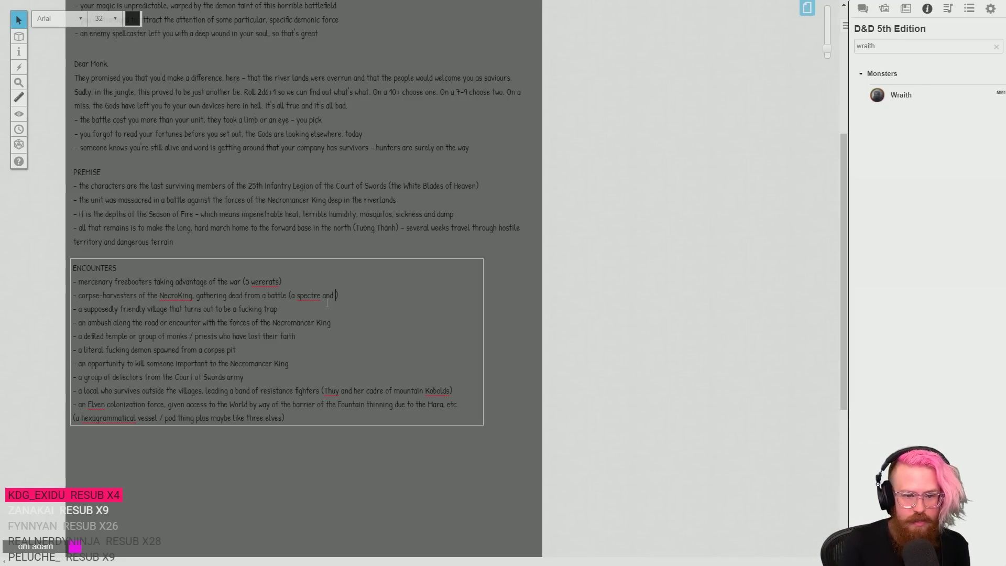
{"action": "type", "text": "some zombies and s"}
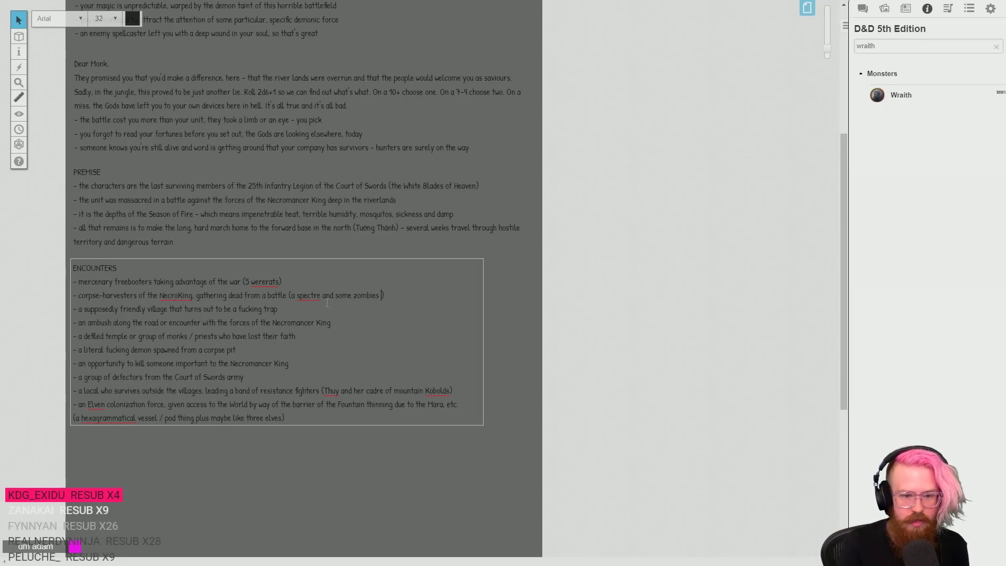
{"action": "type", "text": "keletons"}
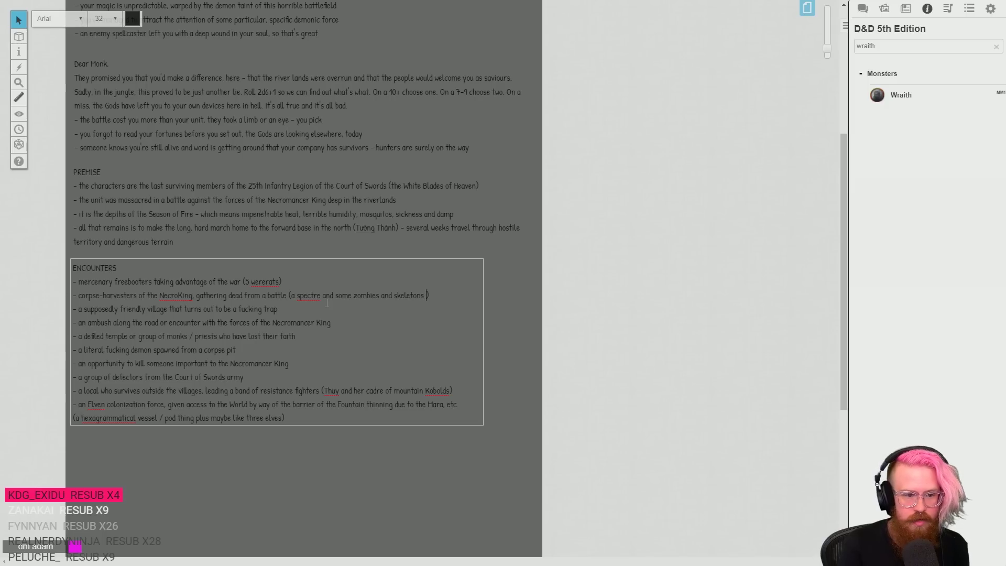
- Replace "gathering dead from a battle" in the corpse-harvesters line with "executing victims"
{"action": "left_click_drag", "start_coordinate": [287, 296], "coordinate": [197, 297]}
{"action": "type", "text": "executing vic"}
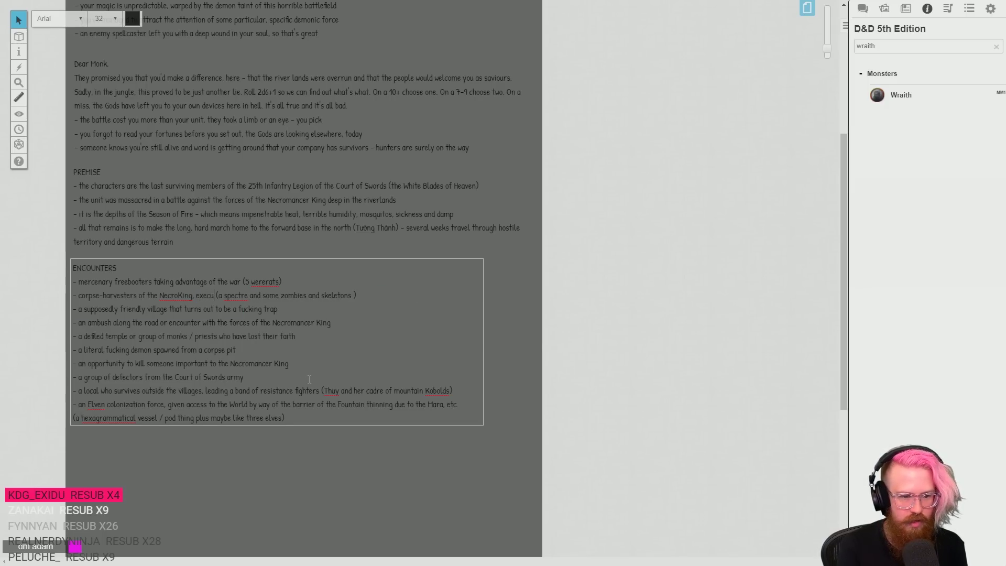
{"action": "type", "text": "tims"}
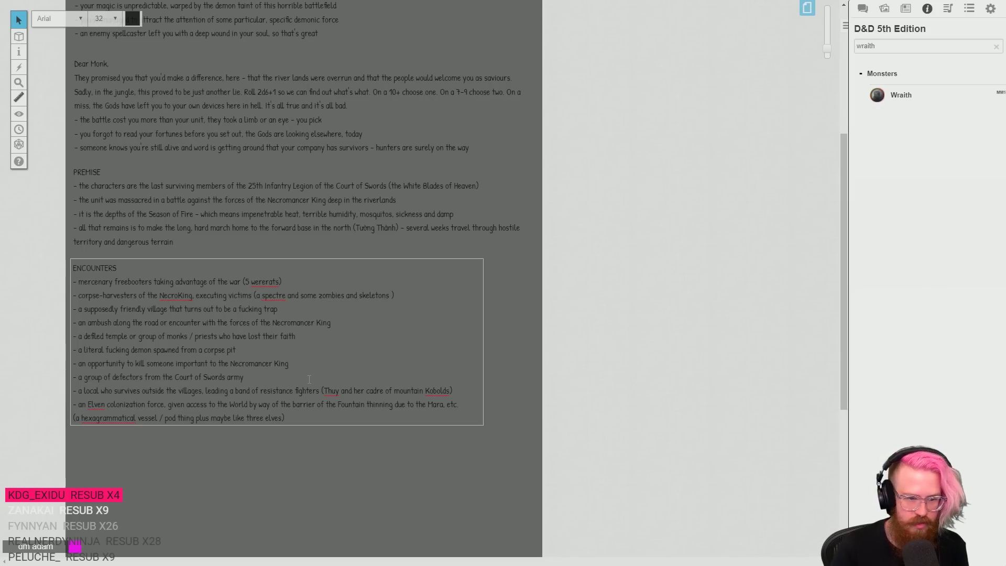
- Insert "MAKIN' SPECTRES" after "skeletons" inside the corpse-harvesters parentheses and finish editing the note
{"action": "type", "text": " MAKI"}
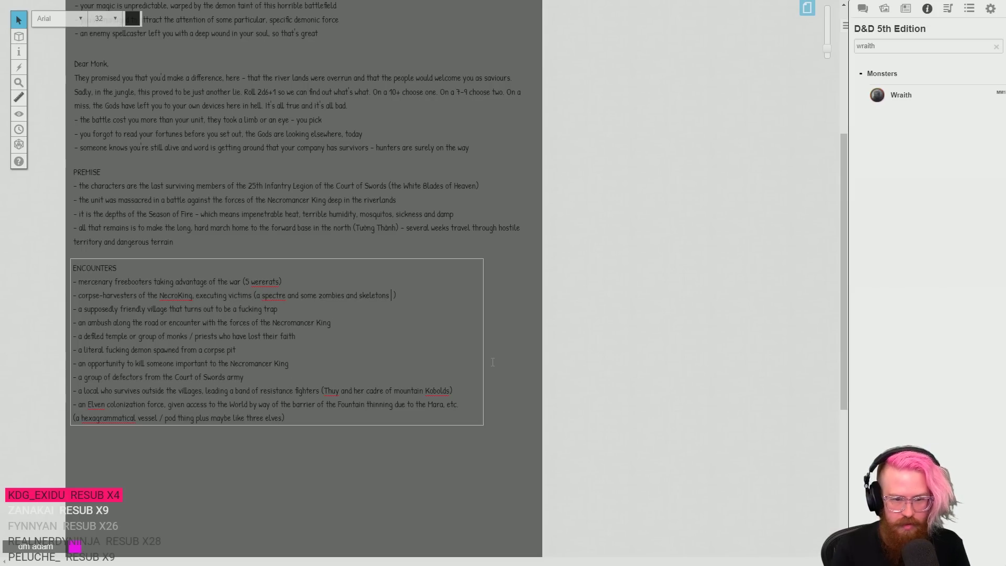
{"action": "type", "text": "N' SPECR"}
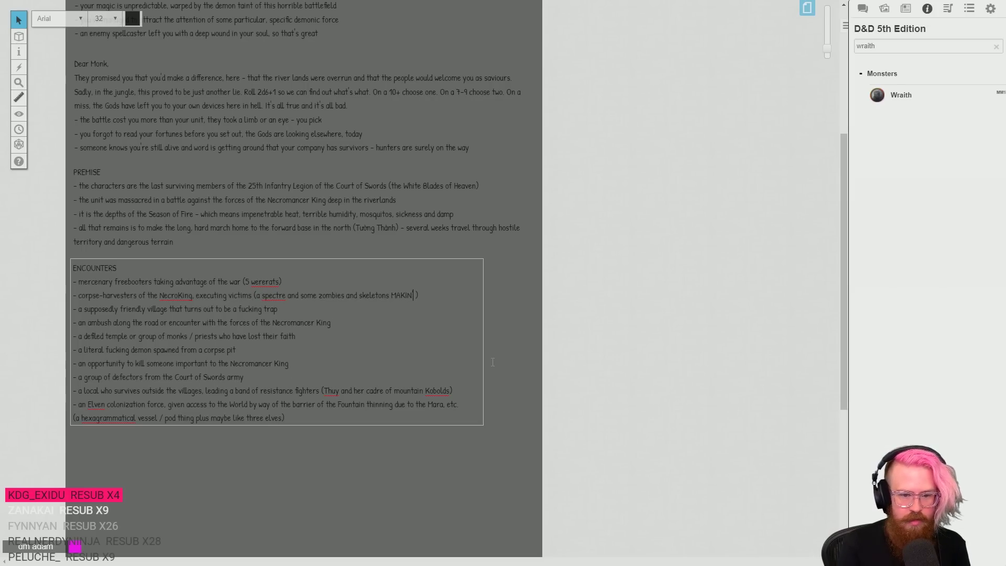
{"action": "type", "text": "TRES"}
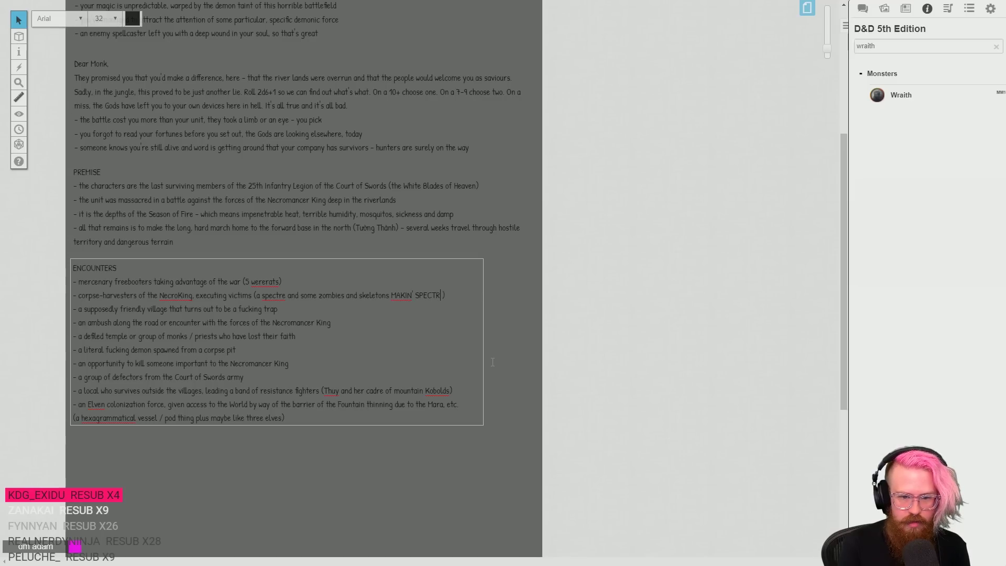
{"action": "left_click", "coordinate": [494, 434]}
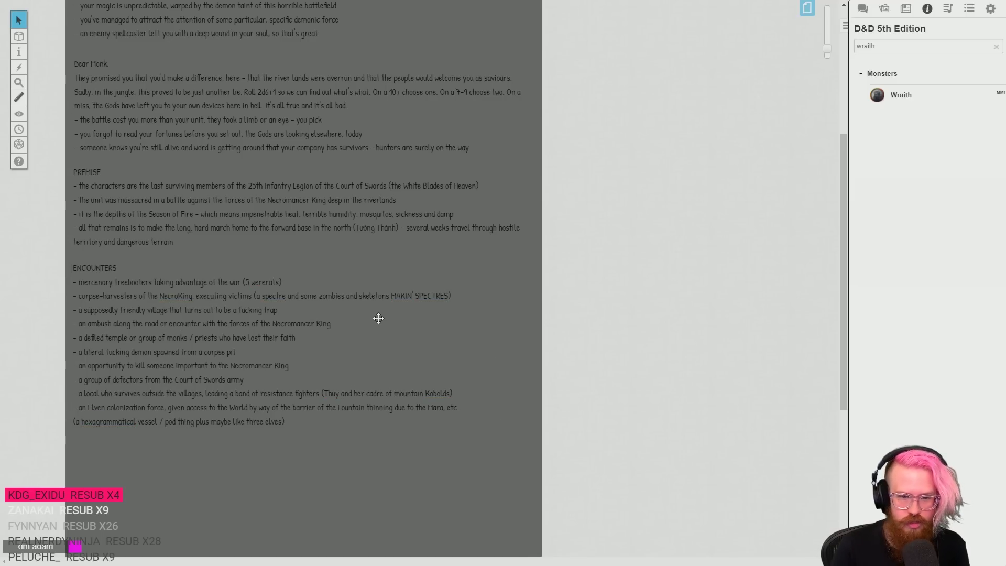
- Show the list of campaign pages and reopen the ENCOUNTERS note for editing
{"action": "left_click", "coordinate": [807, 7]}
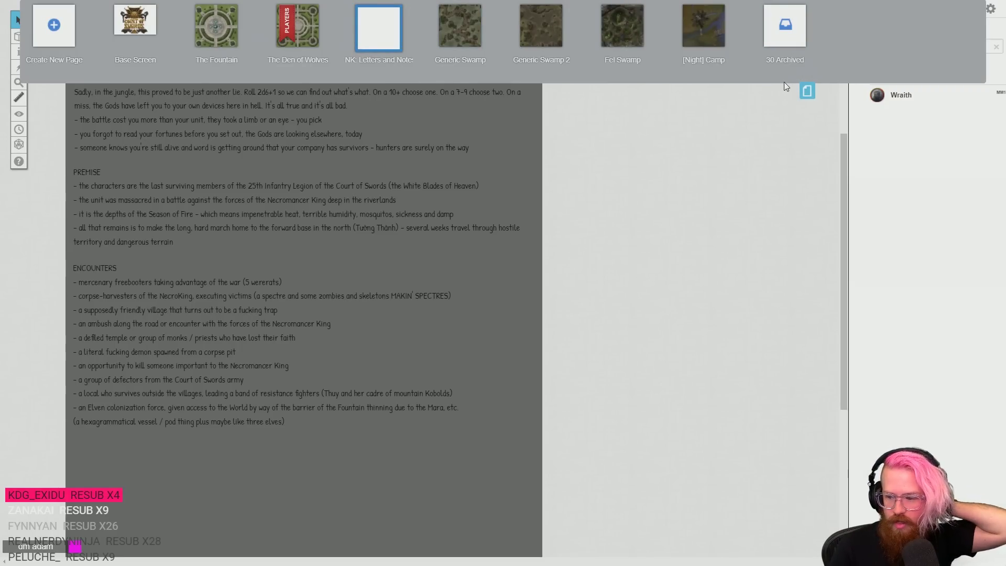
{"action": "double_click", "coordinate": [277, 295]}
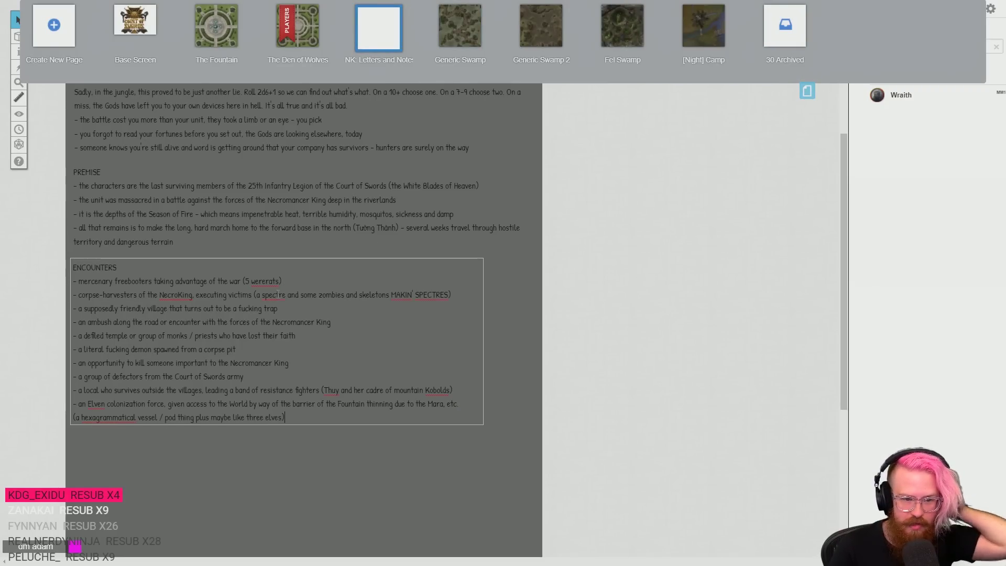